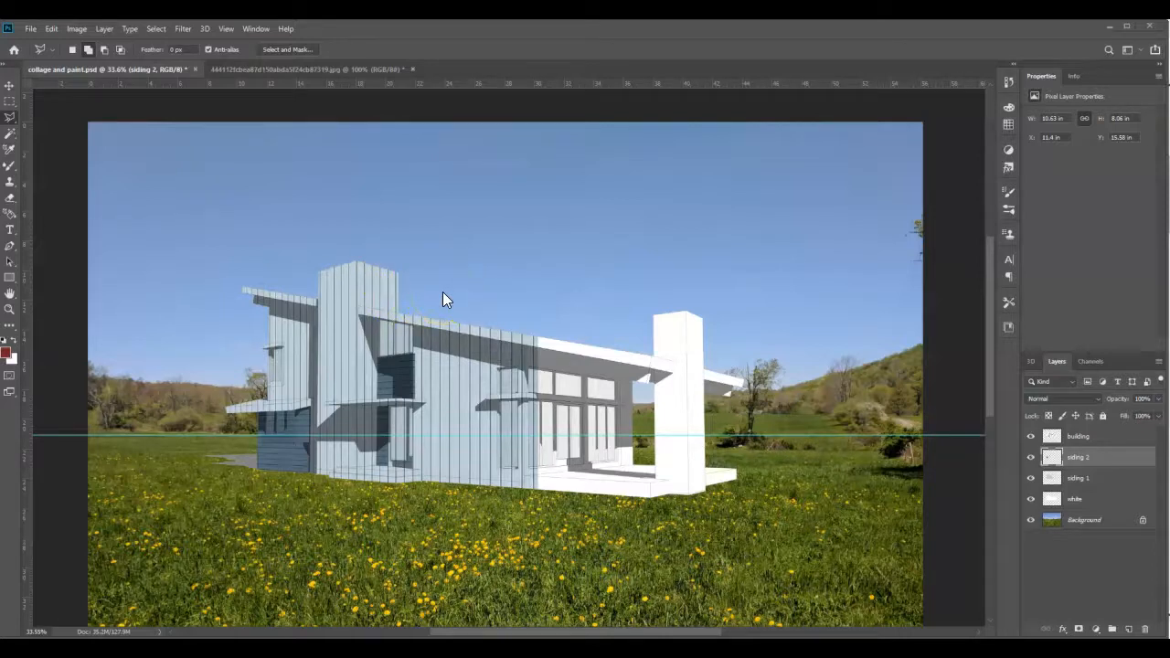
- Switch to Chrome and search Google Images for "brick seamless texture"
click(157, 650)
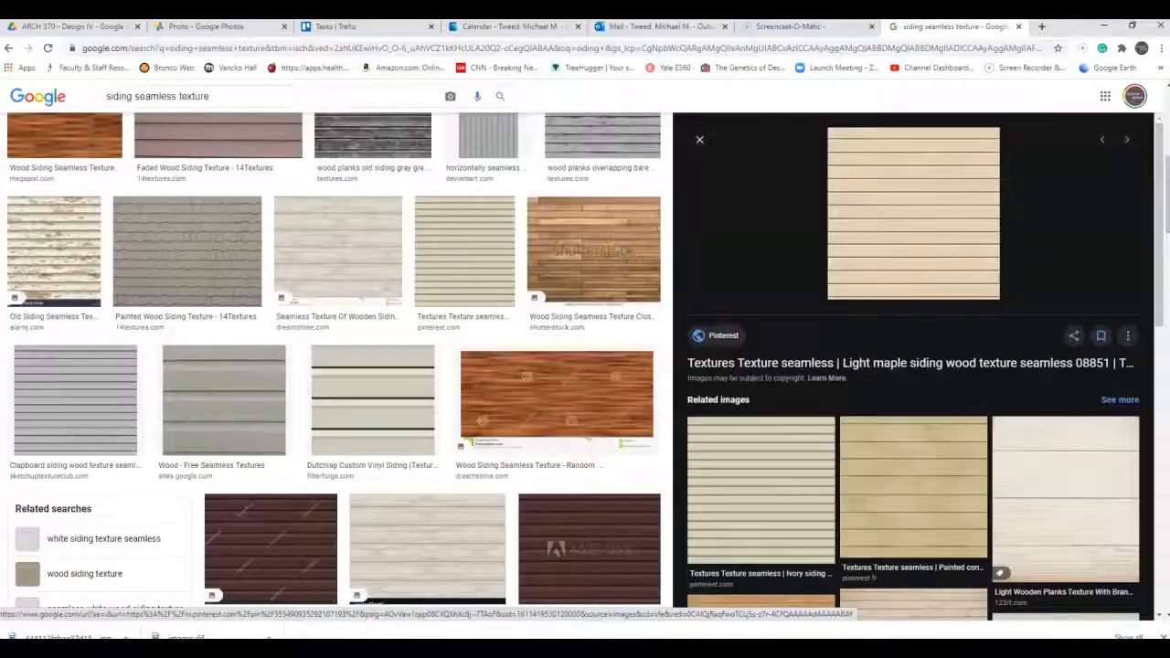
scroll(162, 334, up, 5)
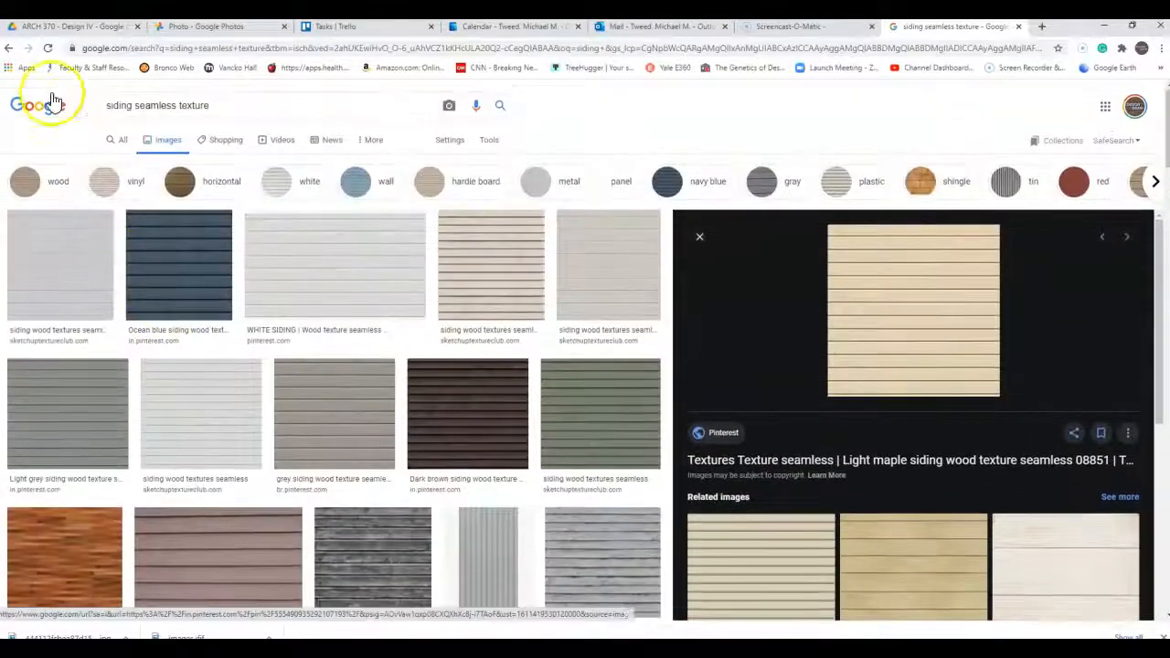
double_click(118, 105)
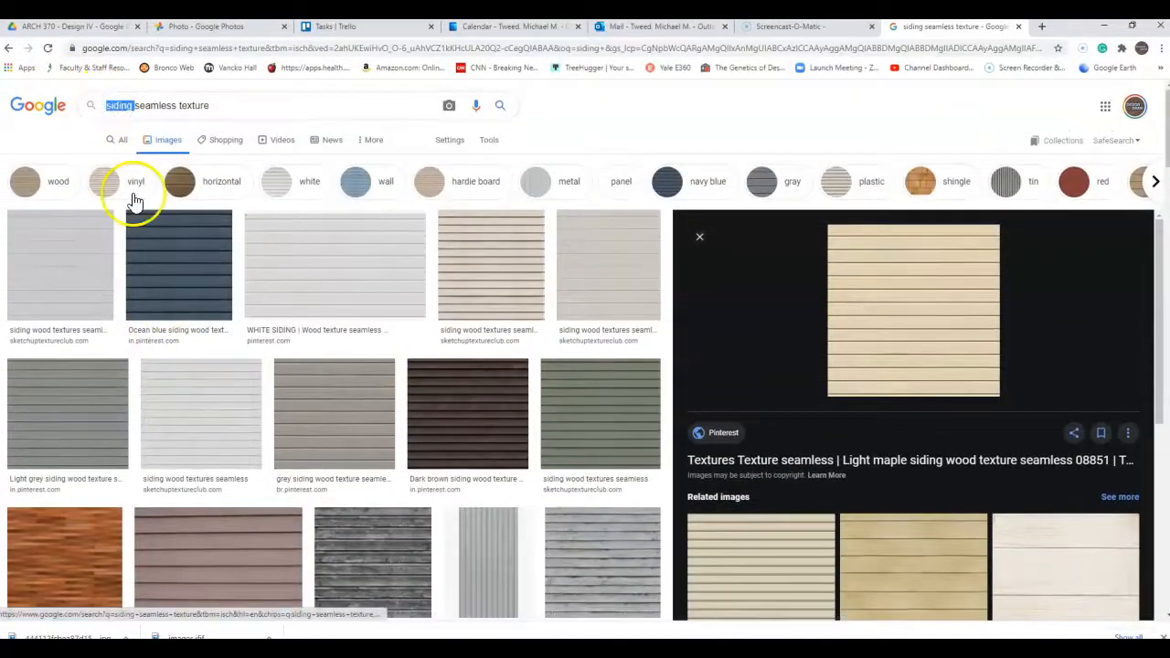
text(brick)
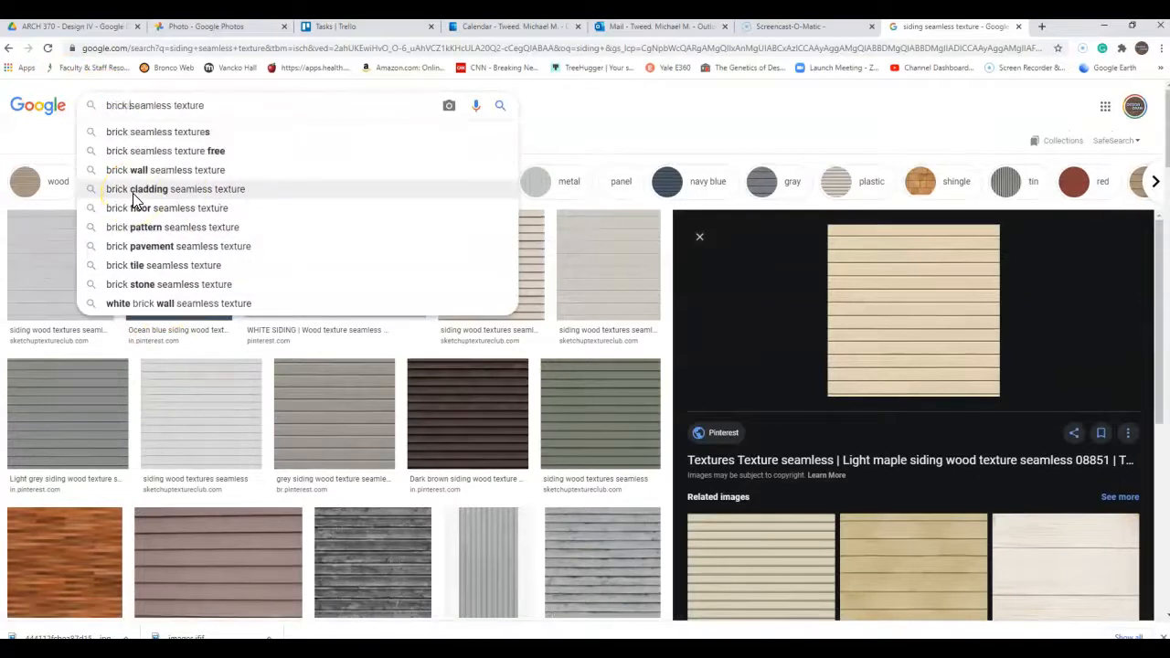
key(Return)
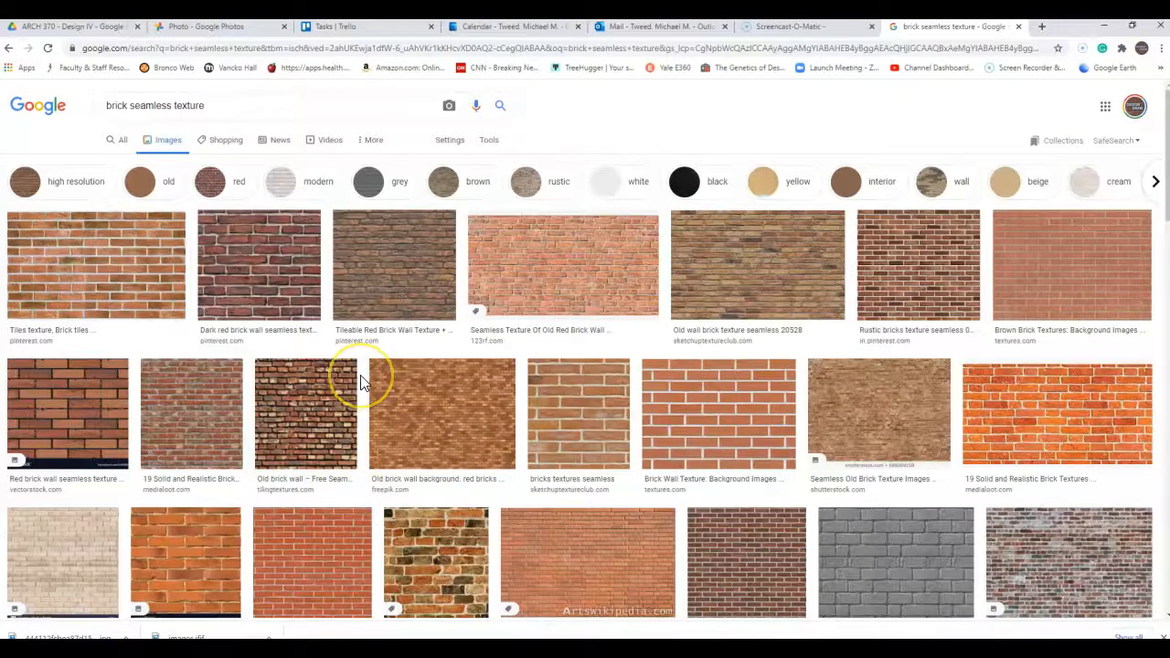
- Browse the brick texture results and open the preview of the first one, "Tiles texture, Brick tiles"
scroll(361, 382, down, 1)
scroll(361, 382, up, 1)
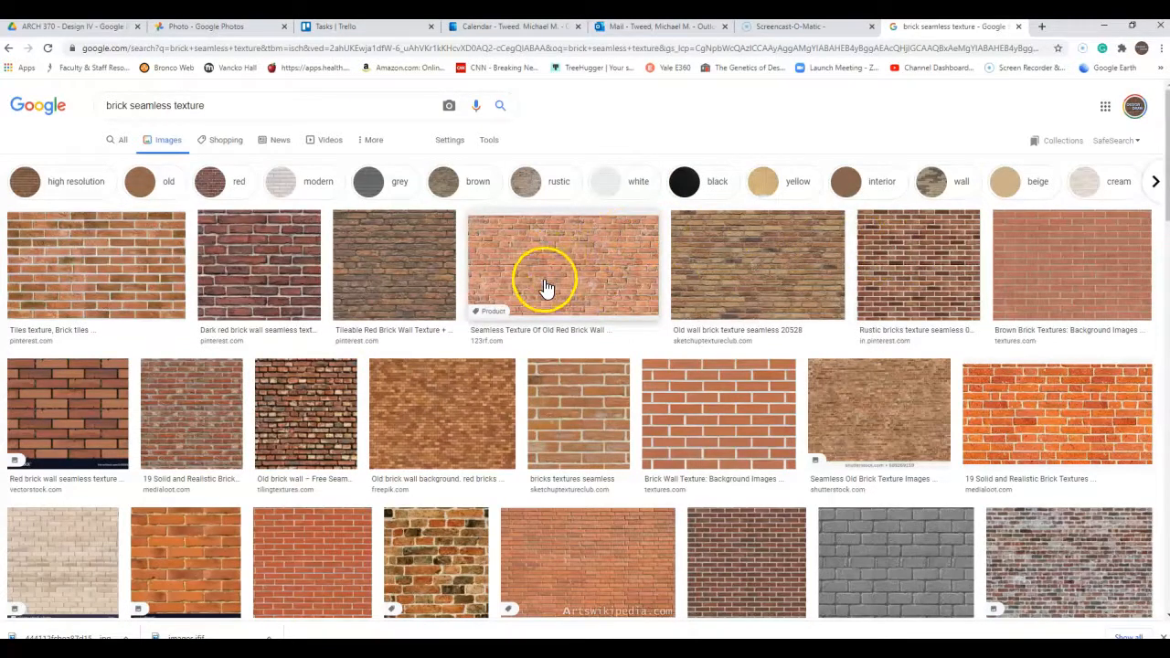
scroll(550, 282, down, 2)
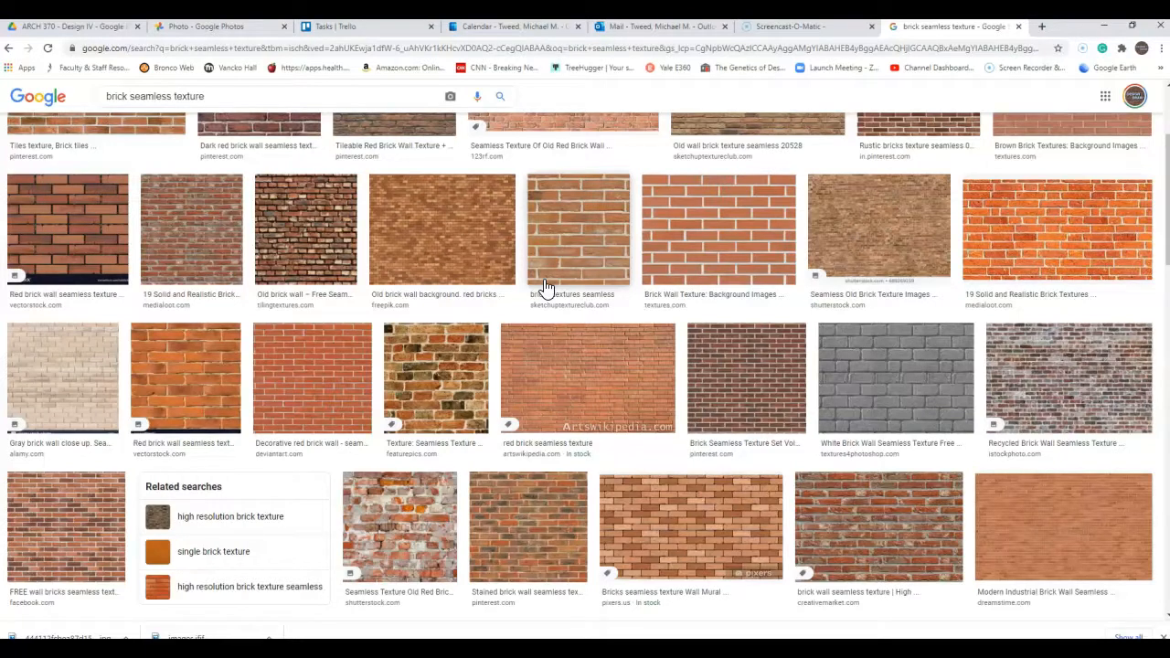
scroll(546, 287, down, 4)
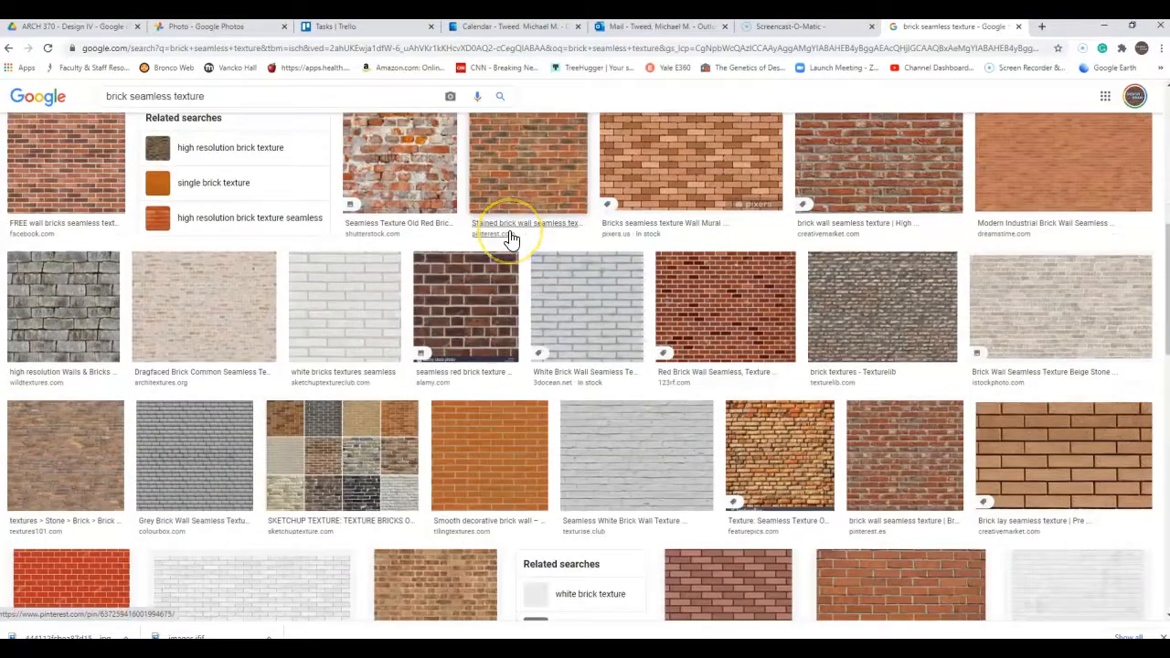
scroll(511, 238, down, 4)
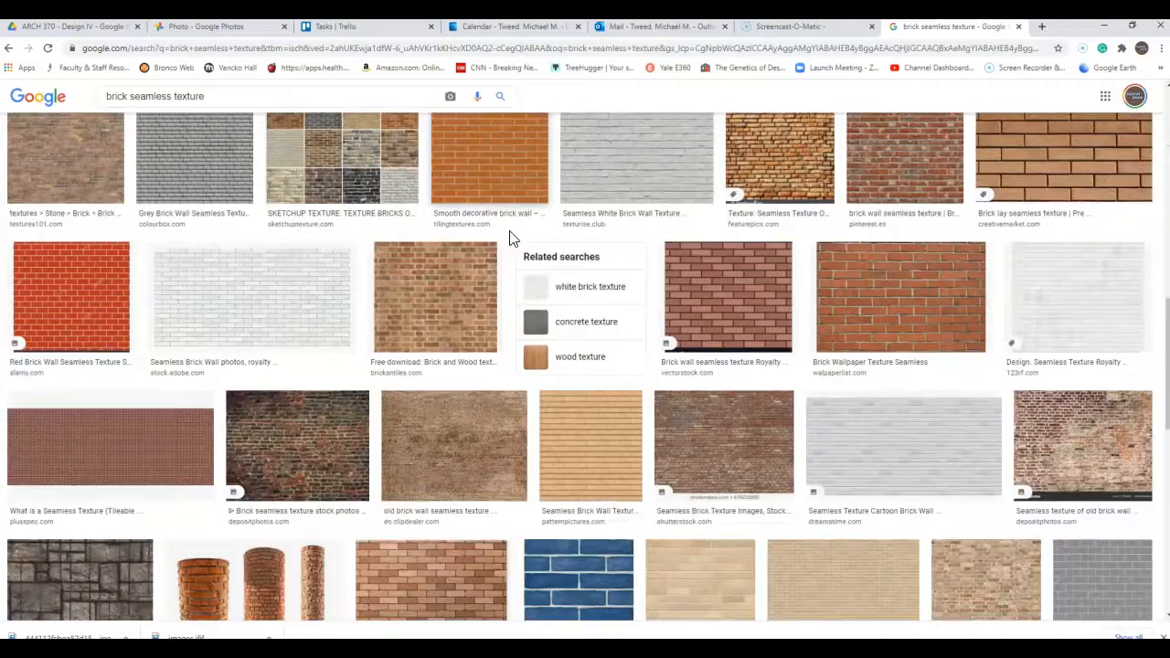
scroll(512, 237, up, 15)
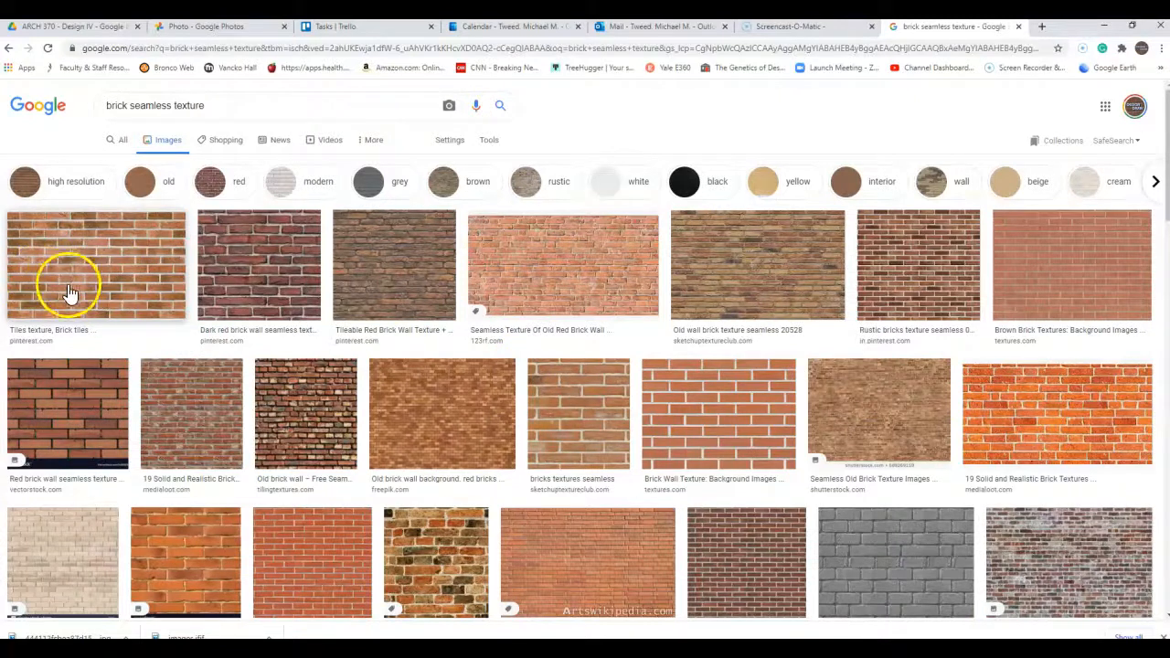
click(110, 264)
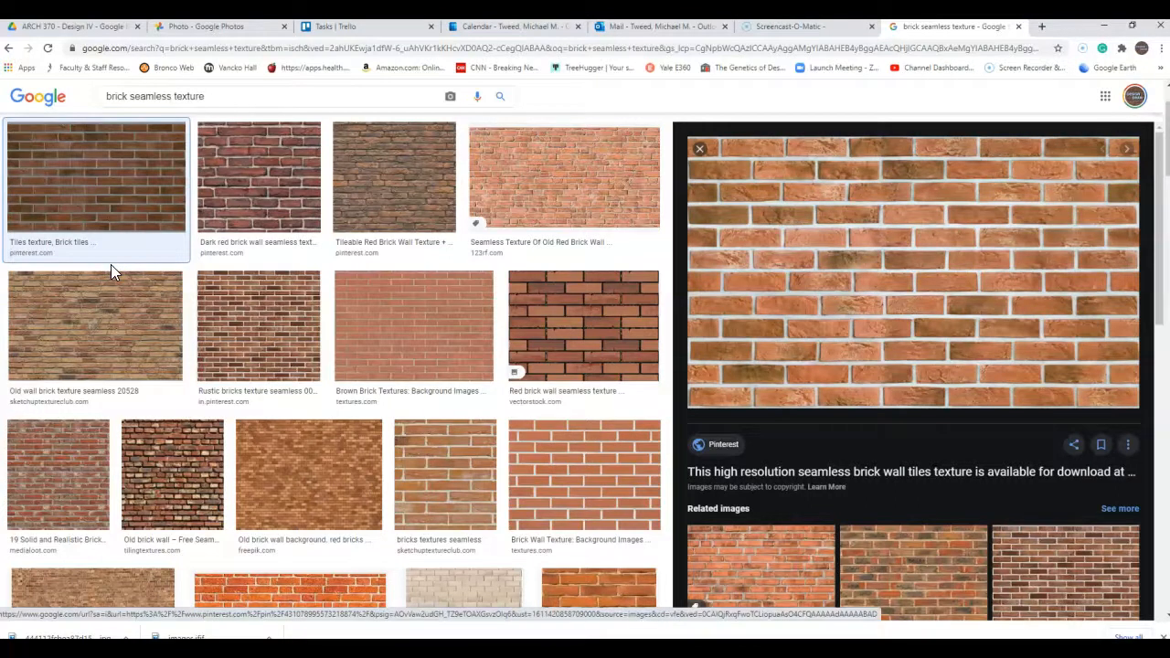
- Save the previewed brick image as brick.jpg in the collage input 2 folder
right_click(812, 232)
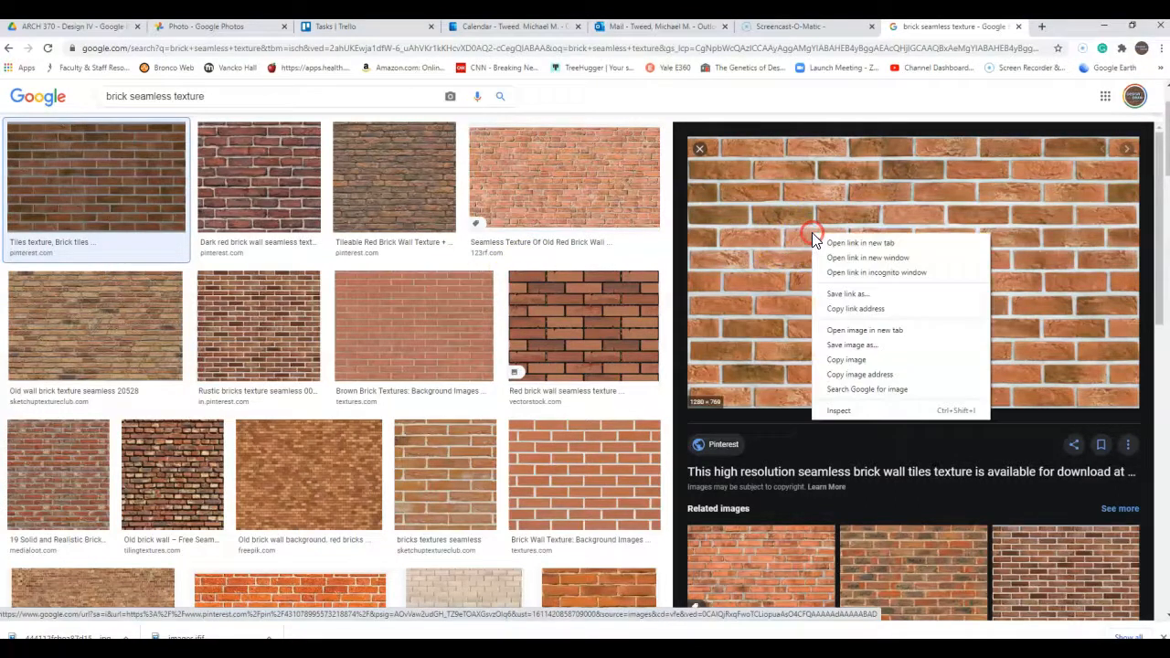
click(857, 350)
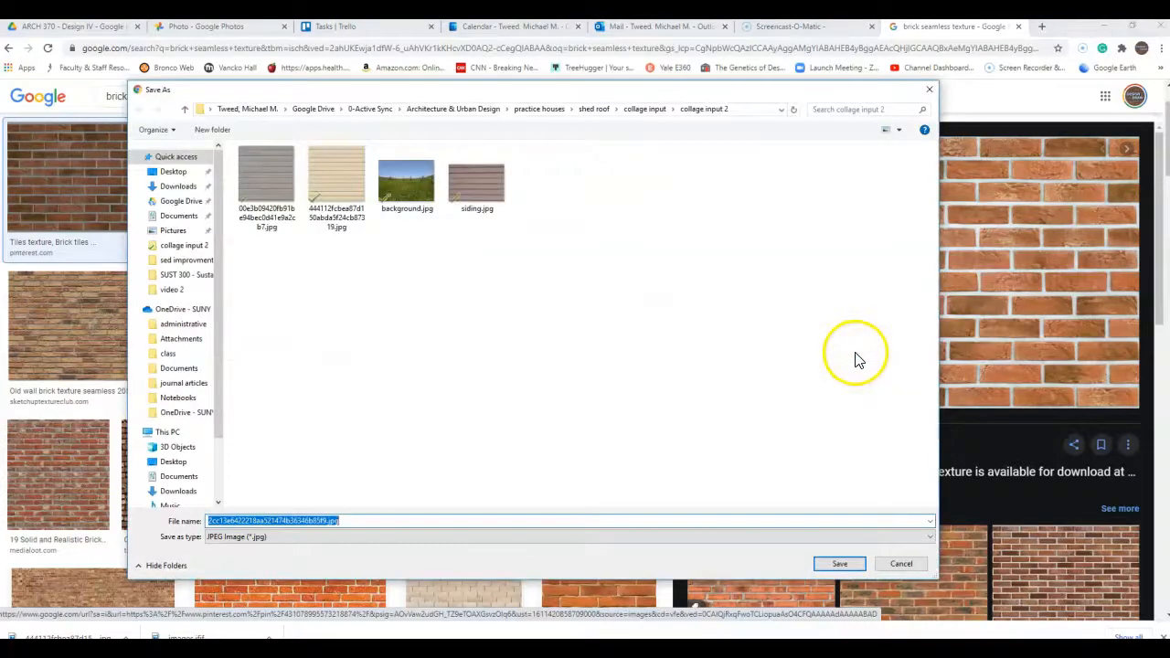
text(brick)
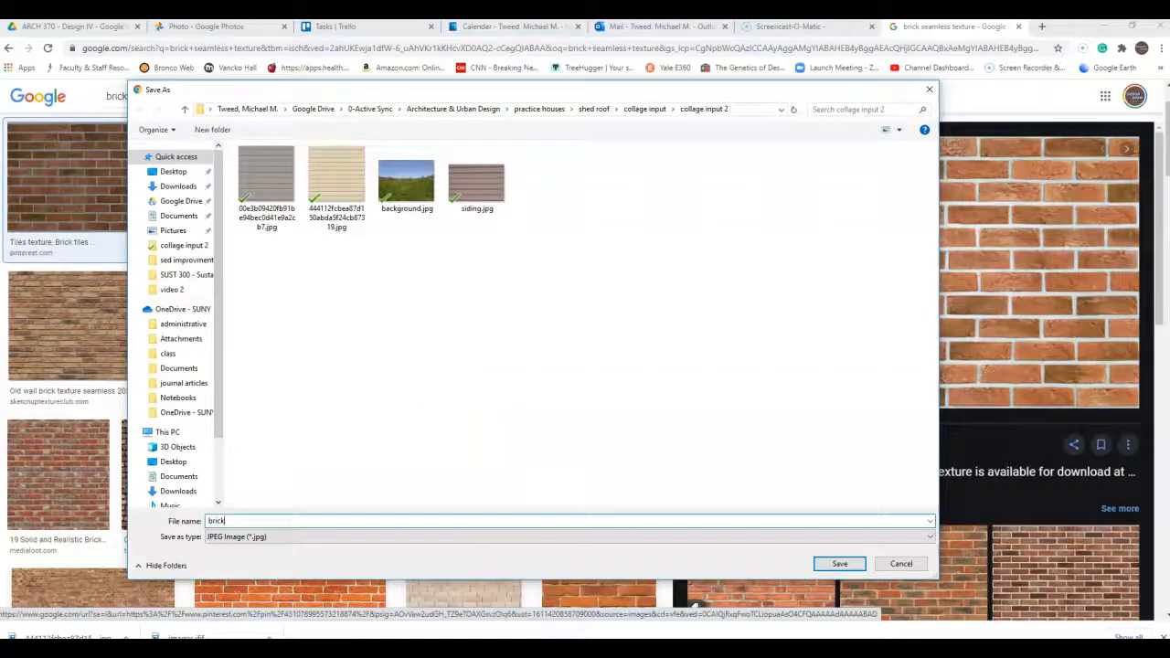
key(Return)
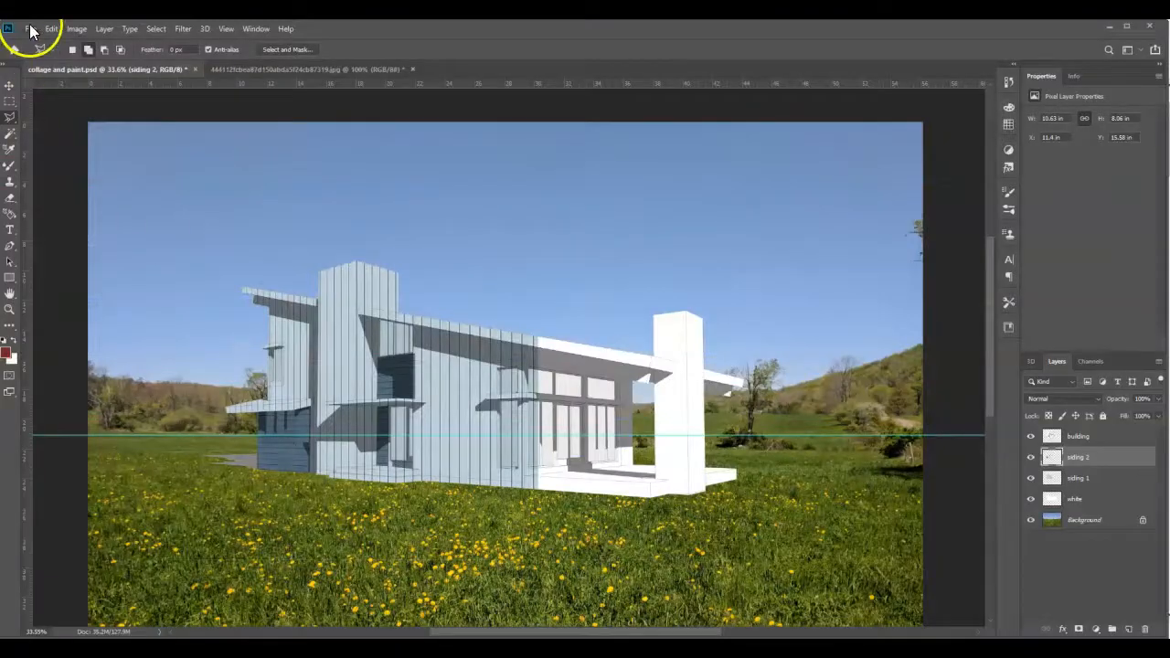
- Switch to Photoshop and open brick.jpg from the collage input 2 folder inside collage input
click(31, 29)
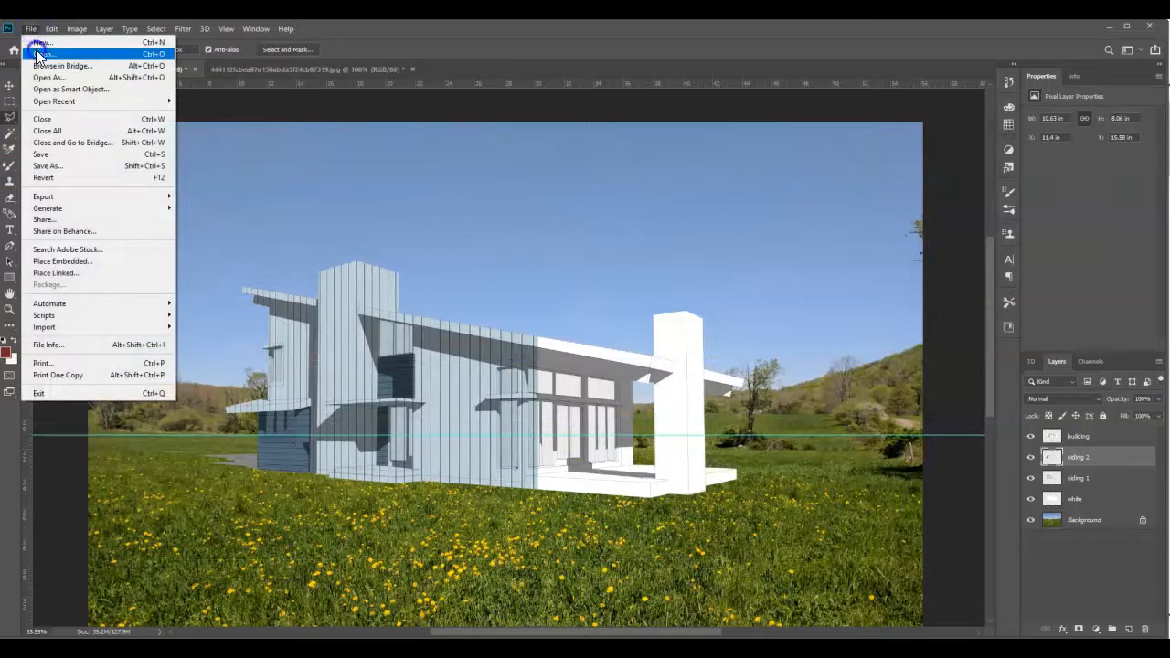
click(35, 48)
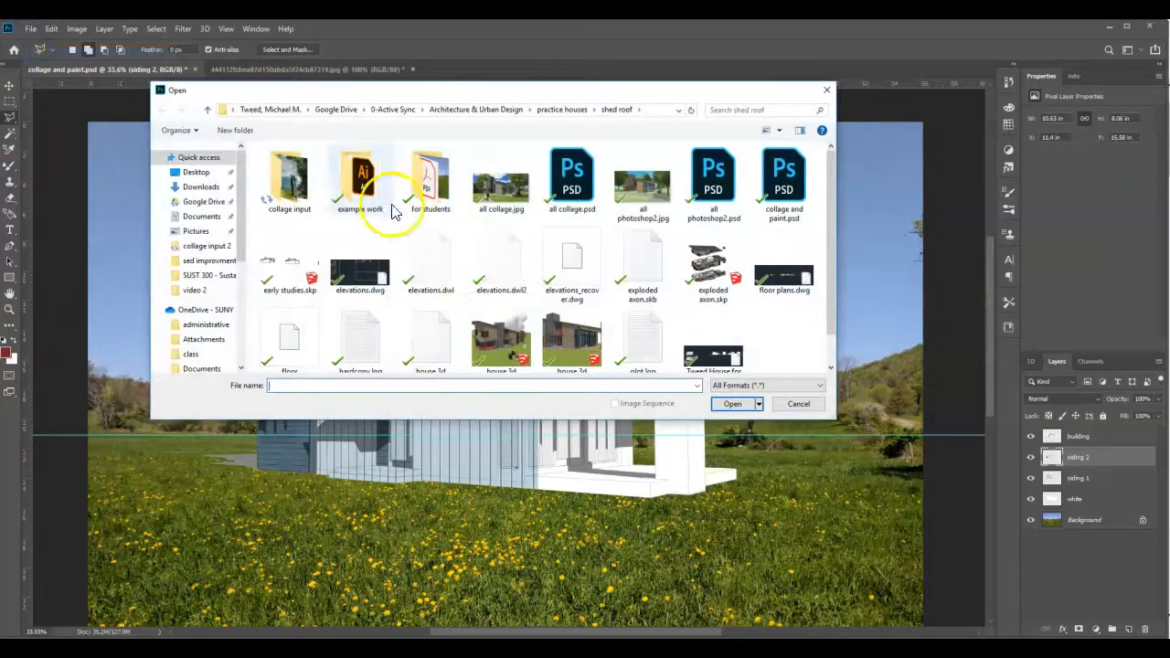
double_click(284, 177)
double_click(284, 173)
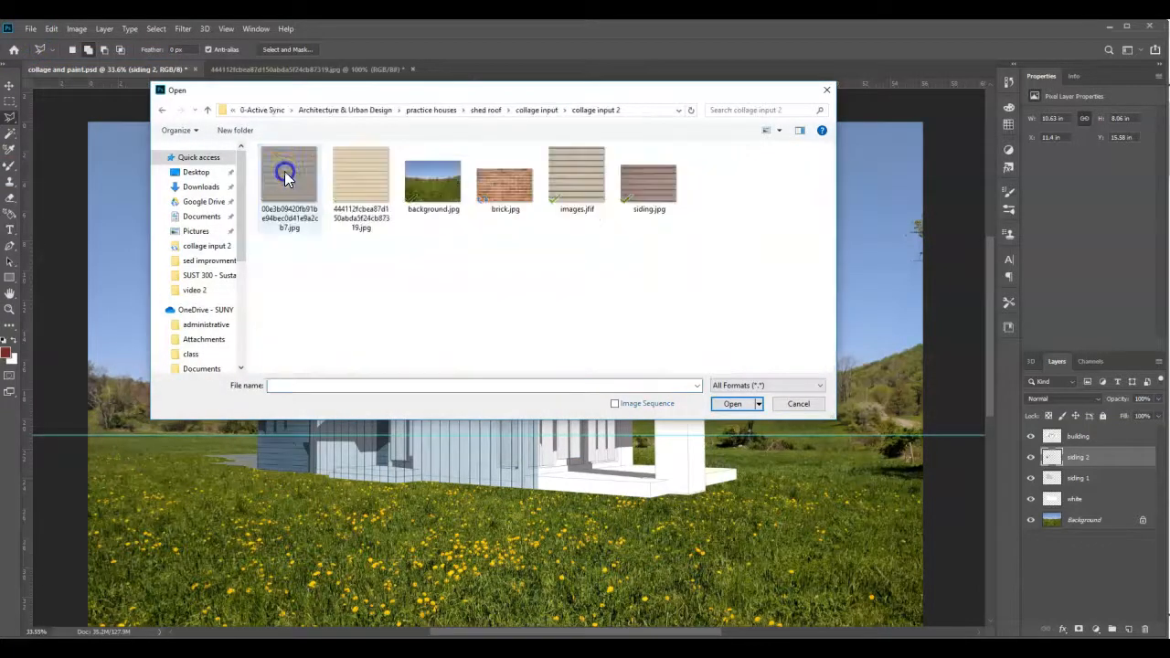
double_click(499, 187)
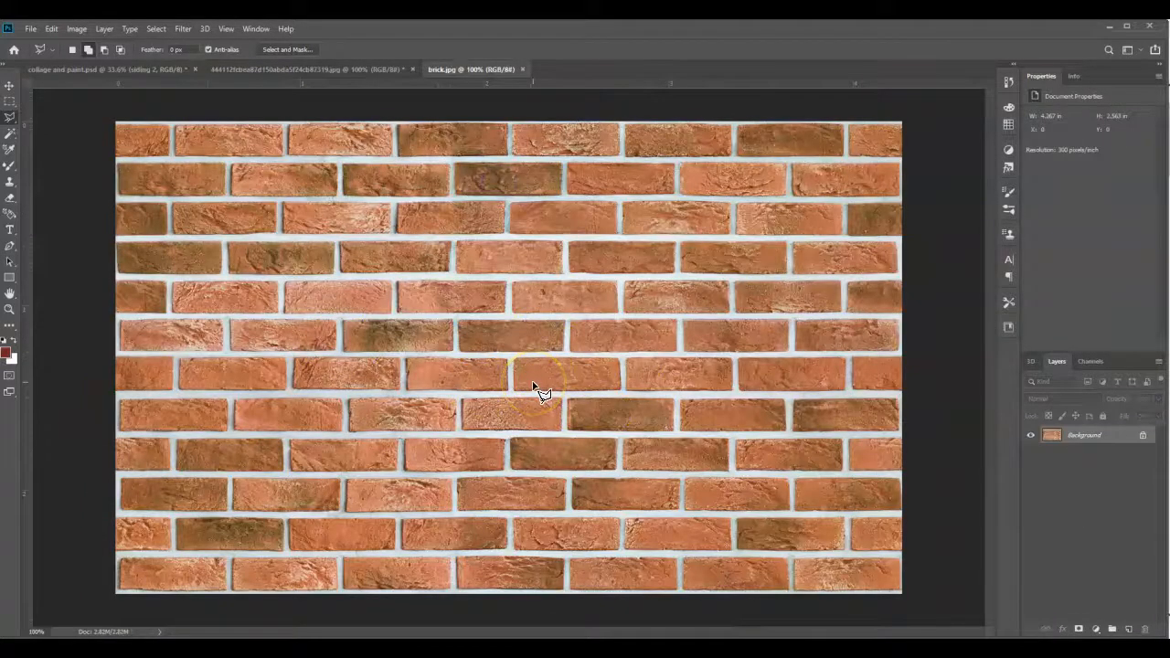
- Copy the whole brick image and paste it onto a new layer named brick in collage and paint.psd
key(m)
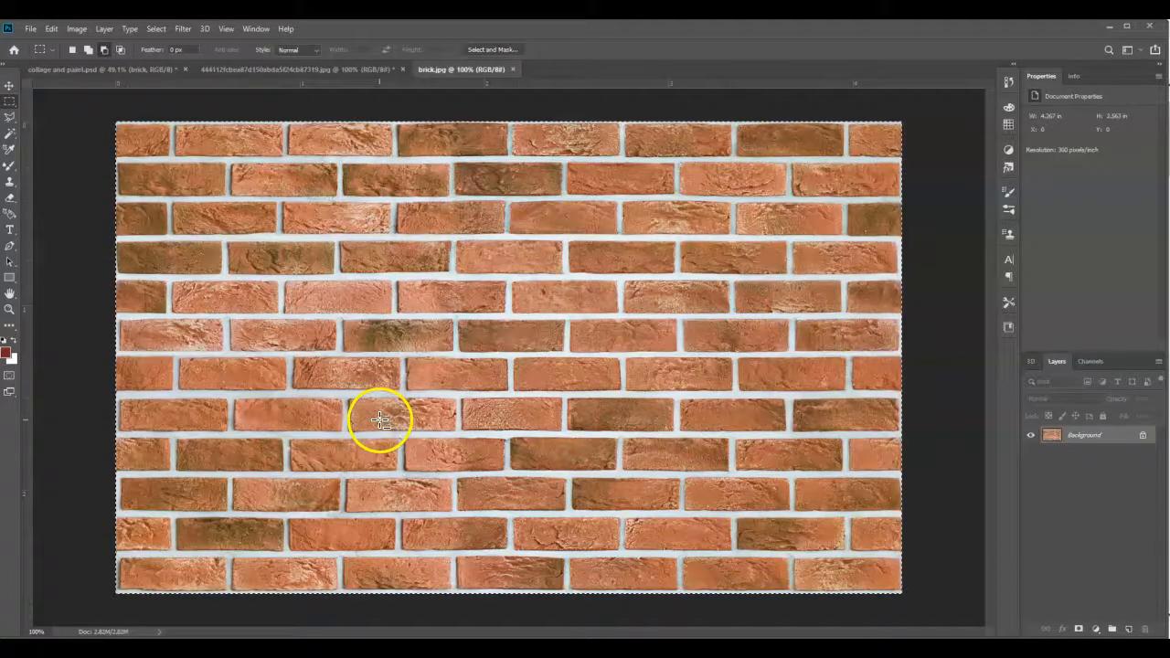
click(63, 68)
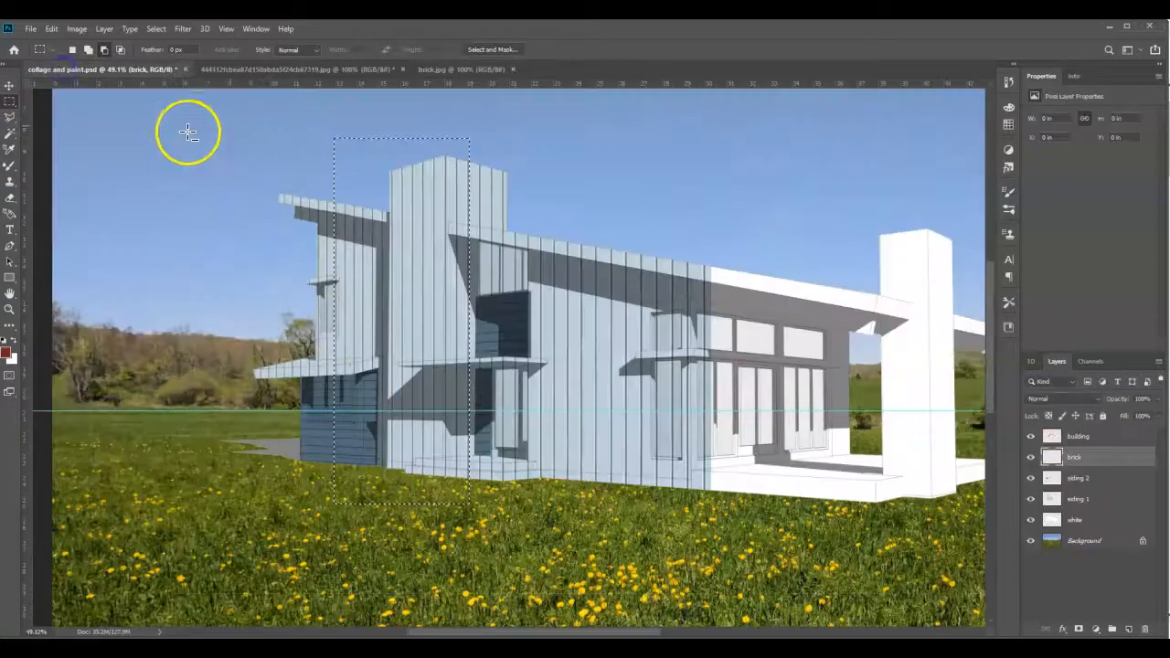
key(ctrl+d)
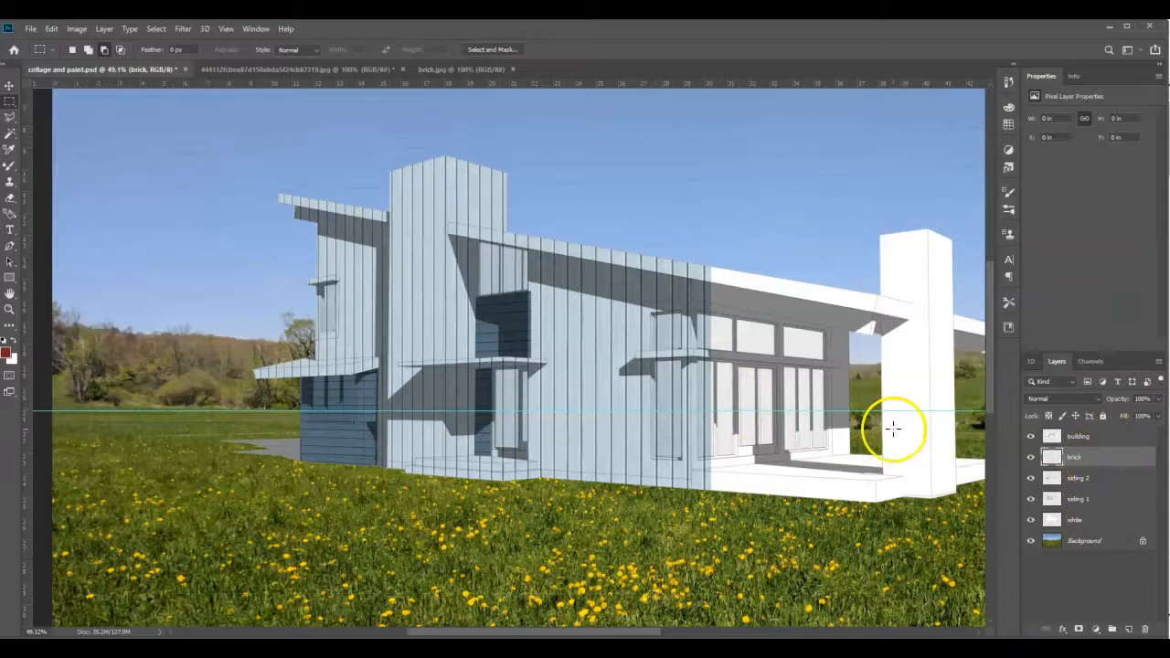
key(ctrl+v)
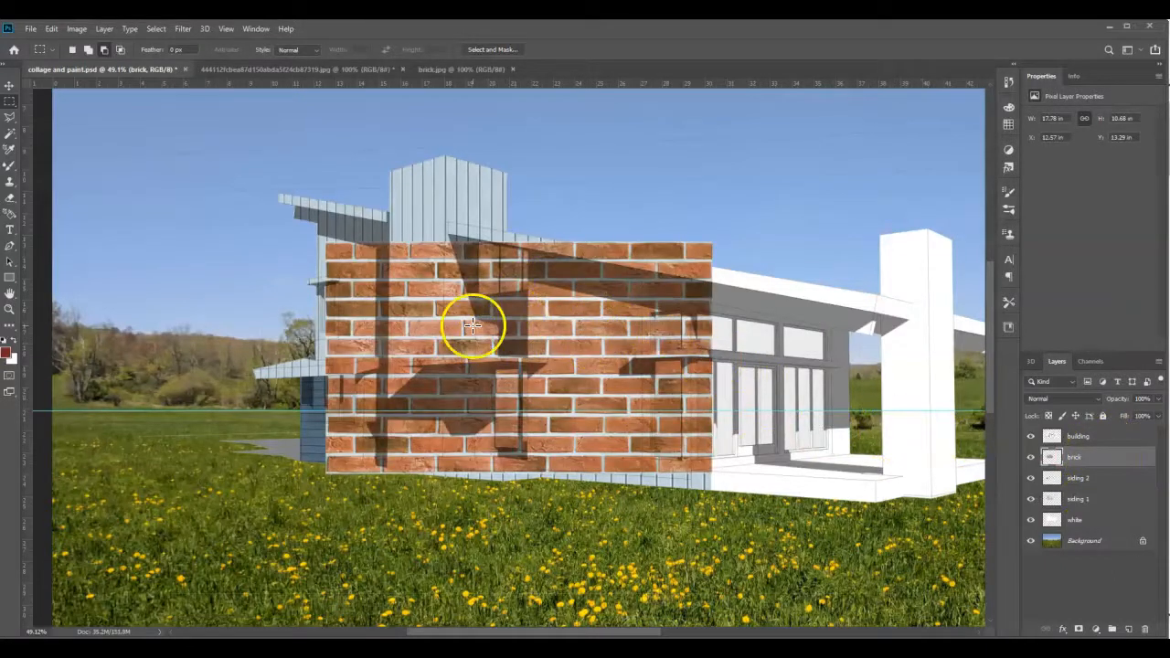
- Scale the pasted brick image down to about 3.26 by 1.95 in and place it at the top of the tall siding-clad tower
key(ctrl+t)
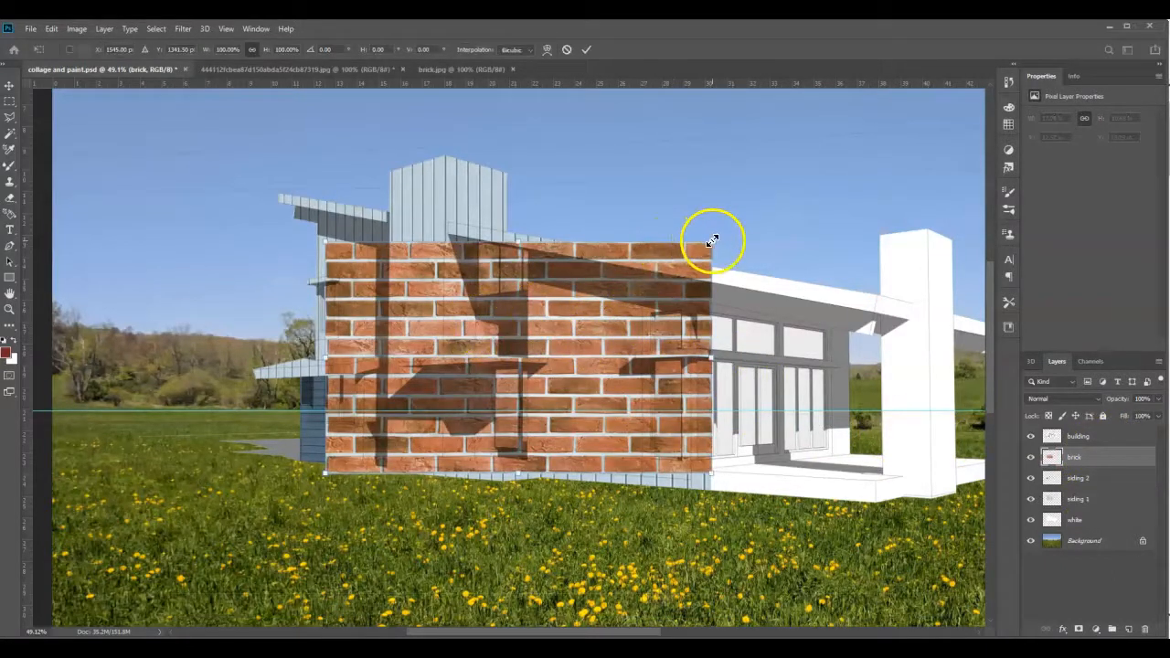
drag(712, 243, 384, 339)
drag(357, 421, 374, 175)
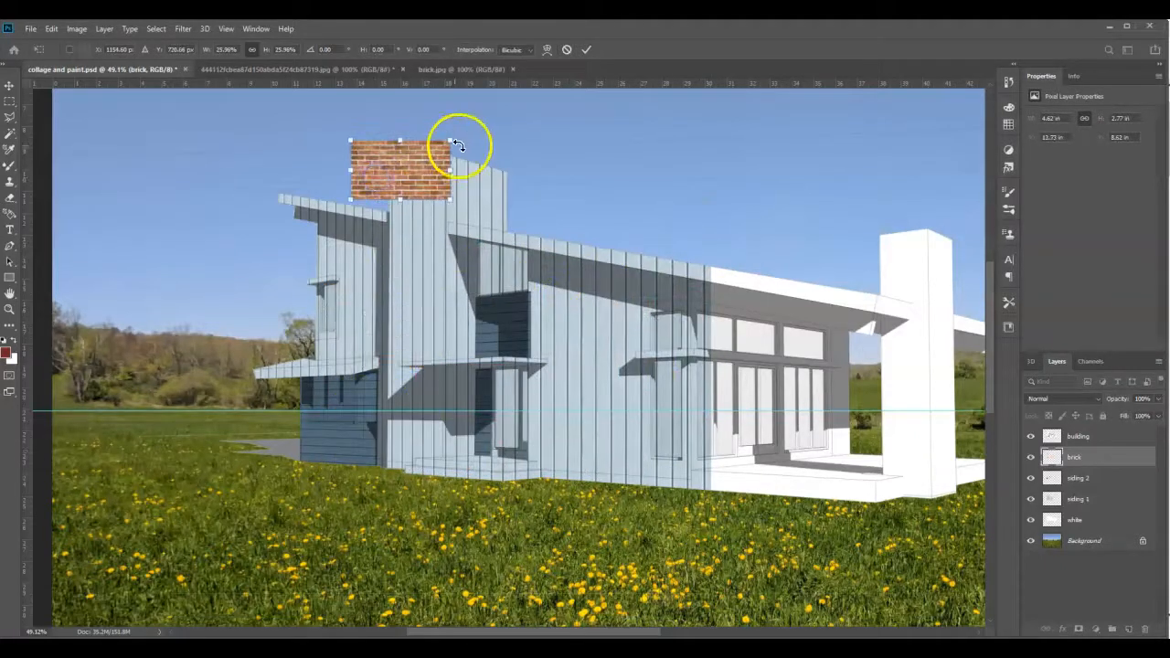
drag(449, 140, 432, 163)
key(Return)
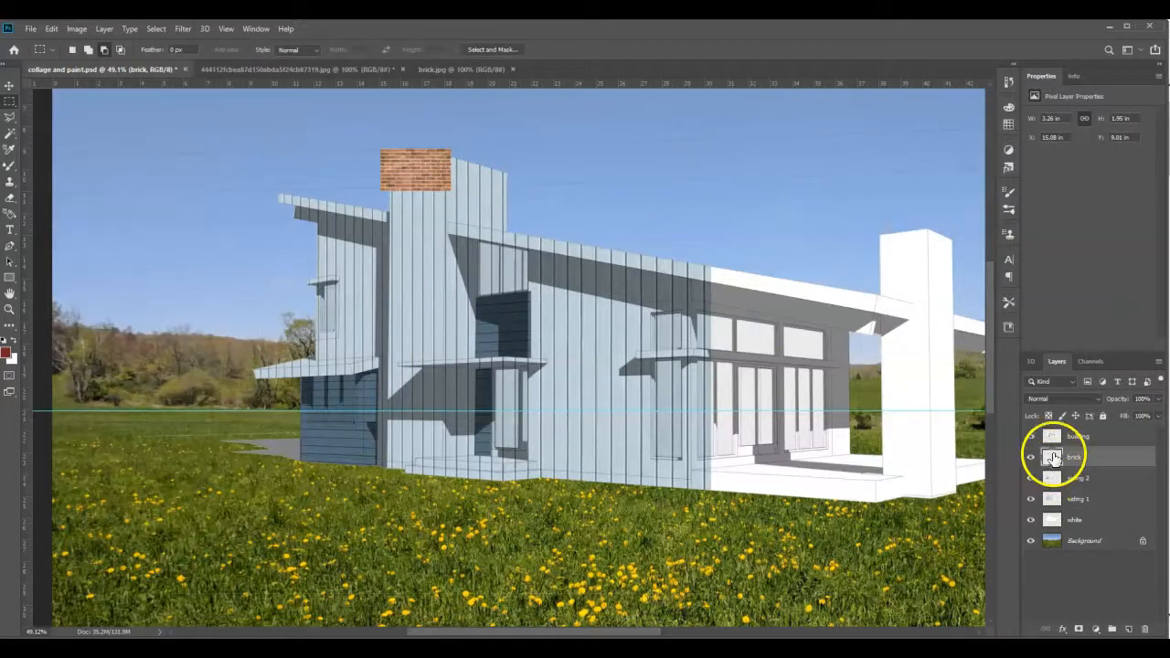
- Copy the pixels of the scaled brick layer and paste them into a new document of the same size
ctrl+click(1052, 457)
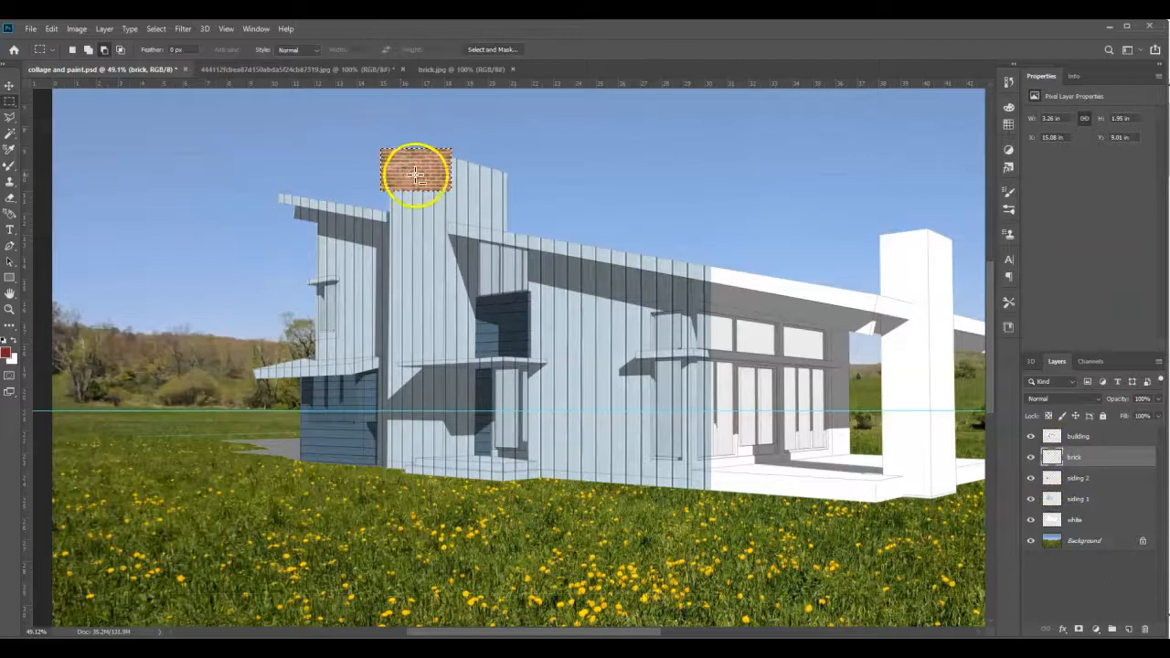
click(50, 29)
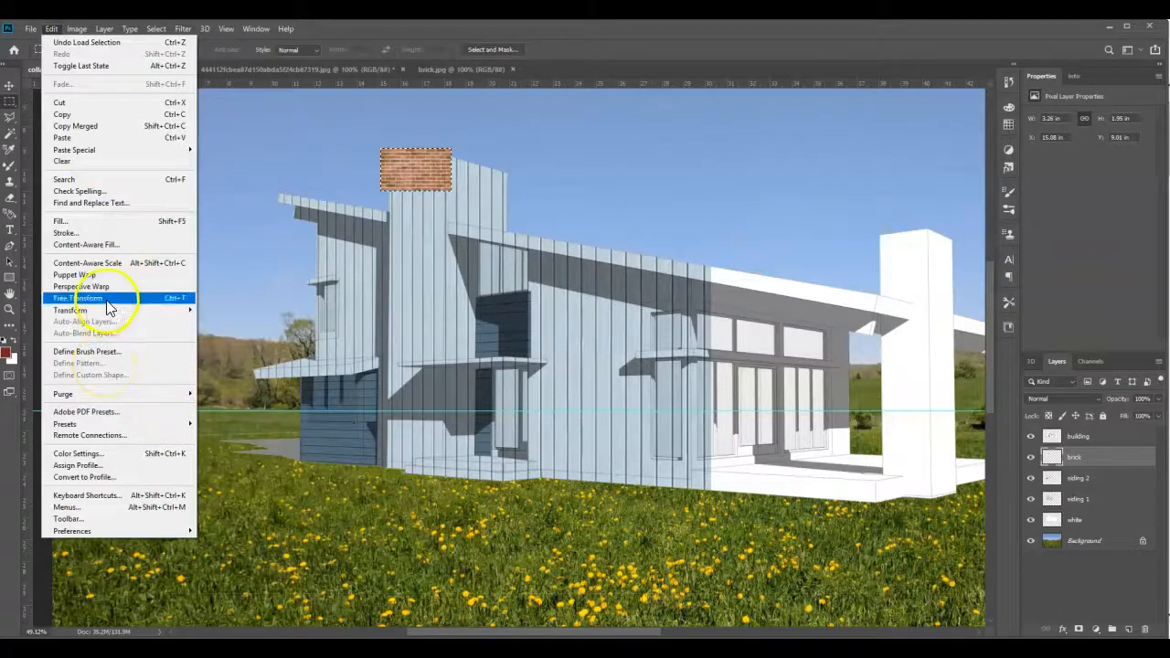
click(64, 116)
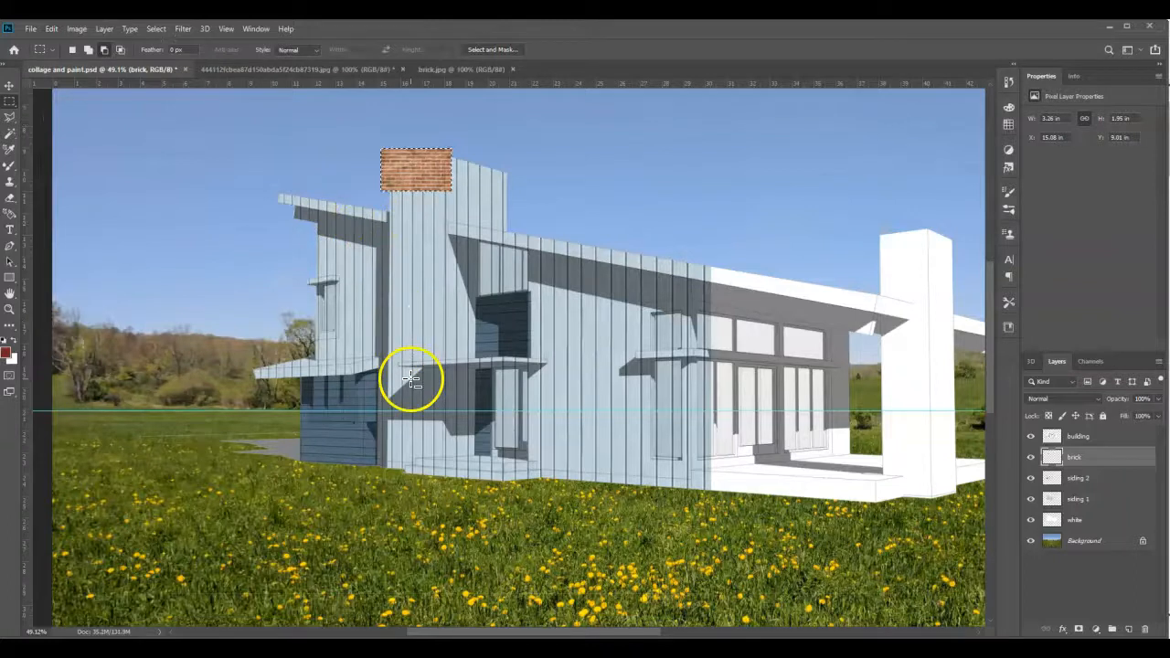
click(30, 28)
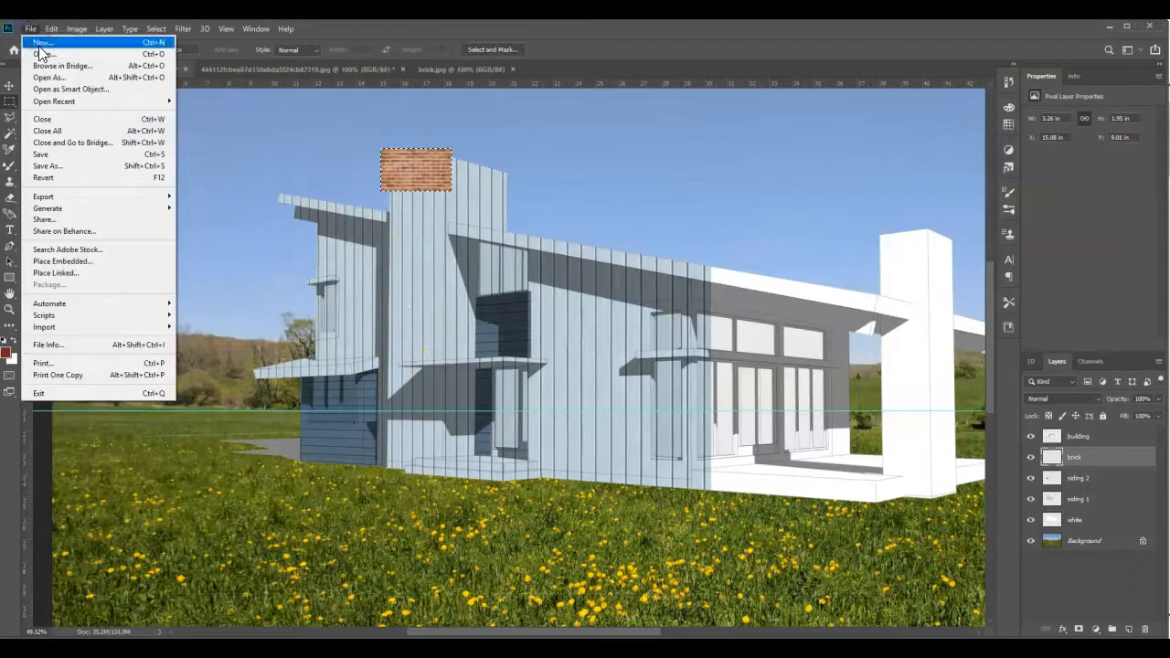
click(40, 43)
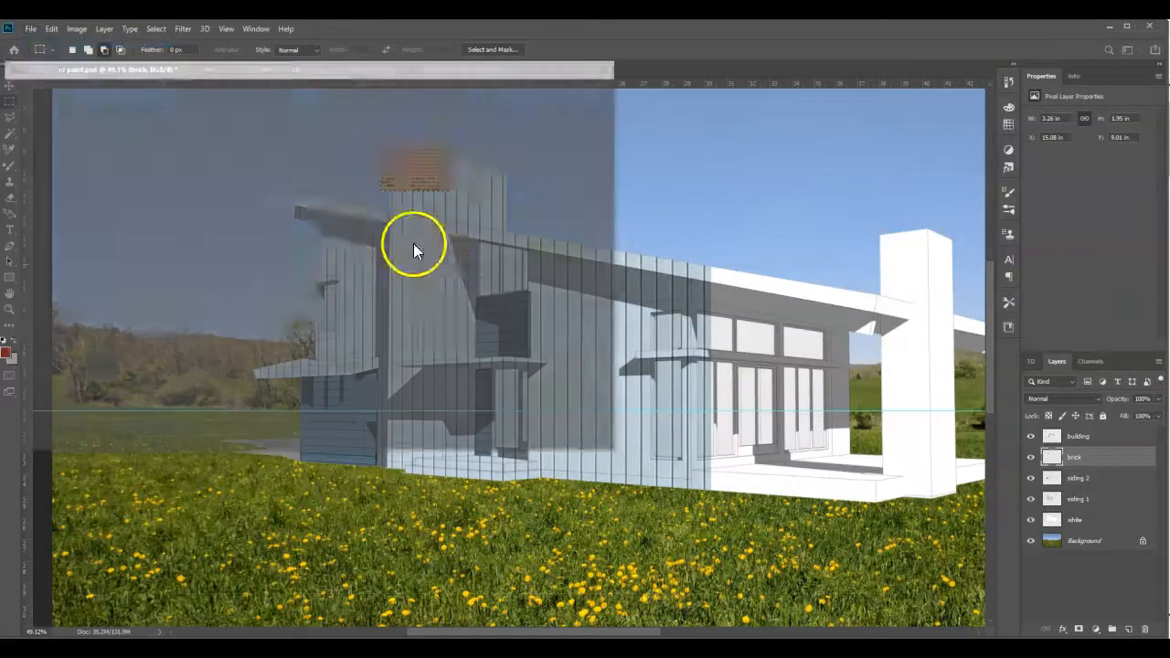
click(536, 435)
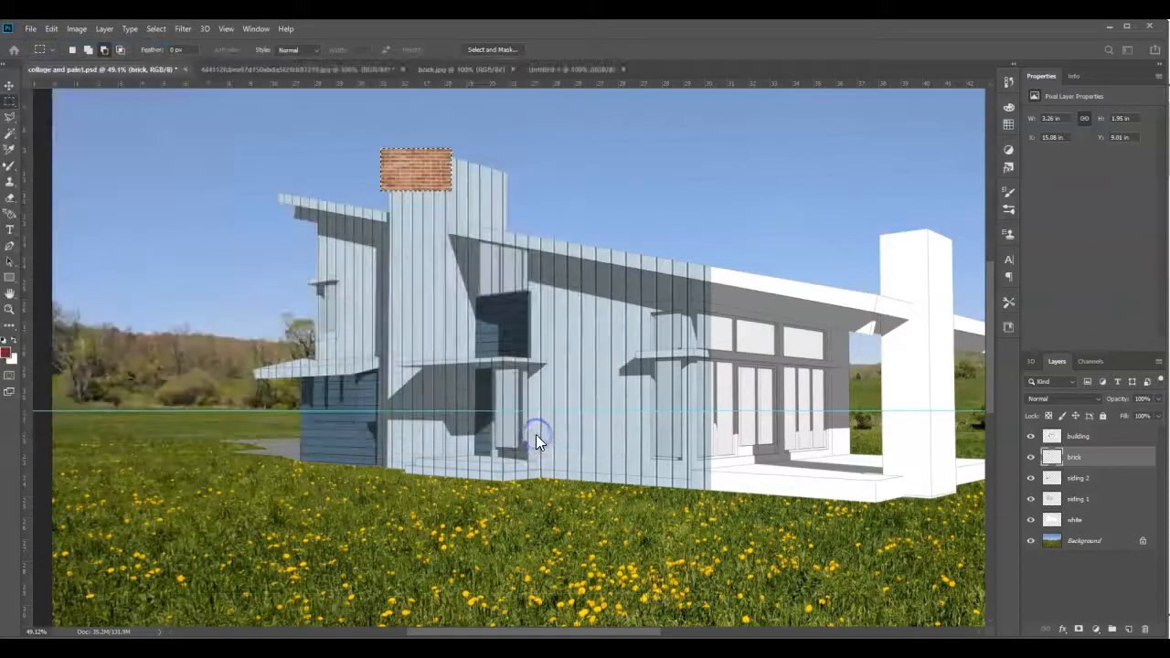
key(ctrl+v)
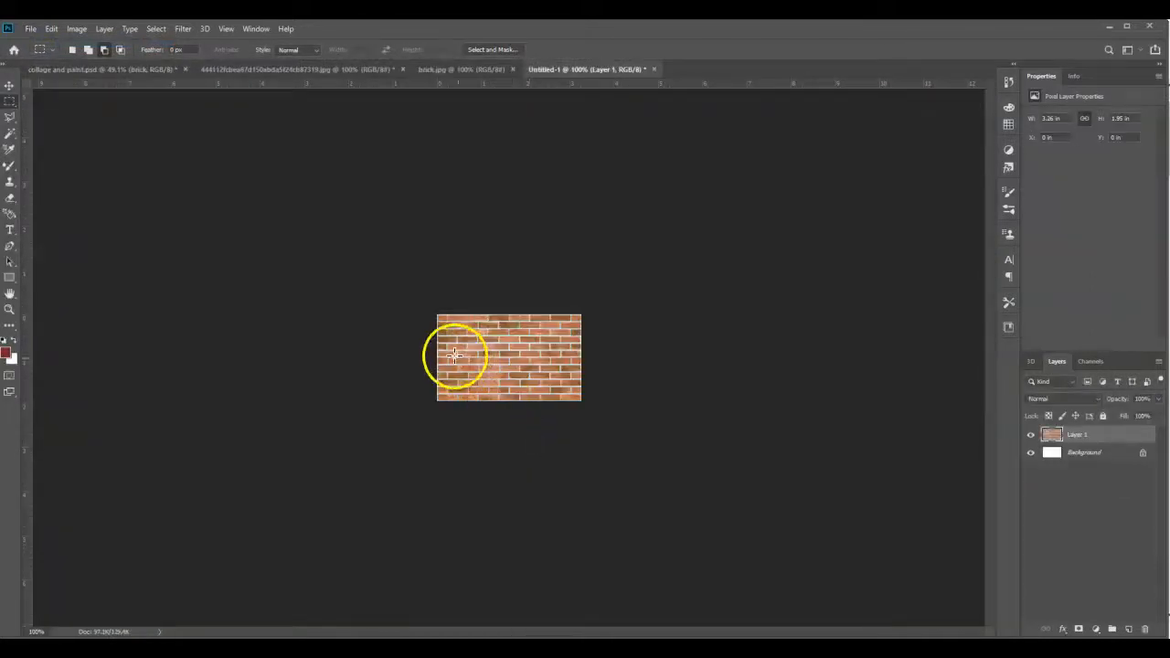
- Select the entire canvas of the brick swatch document and define it as a pattern under the suggested name
click(52, 29)
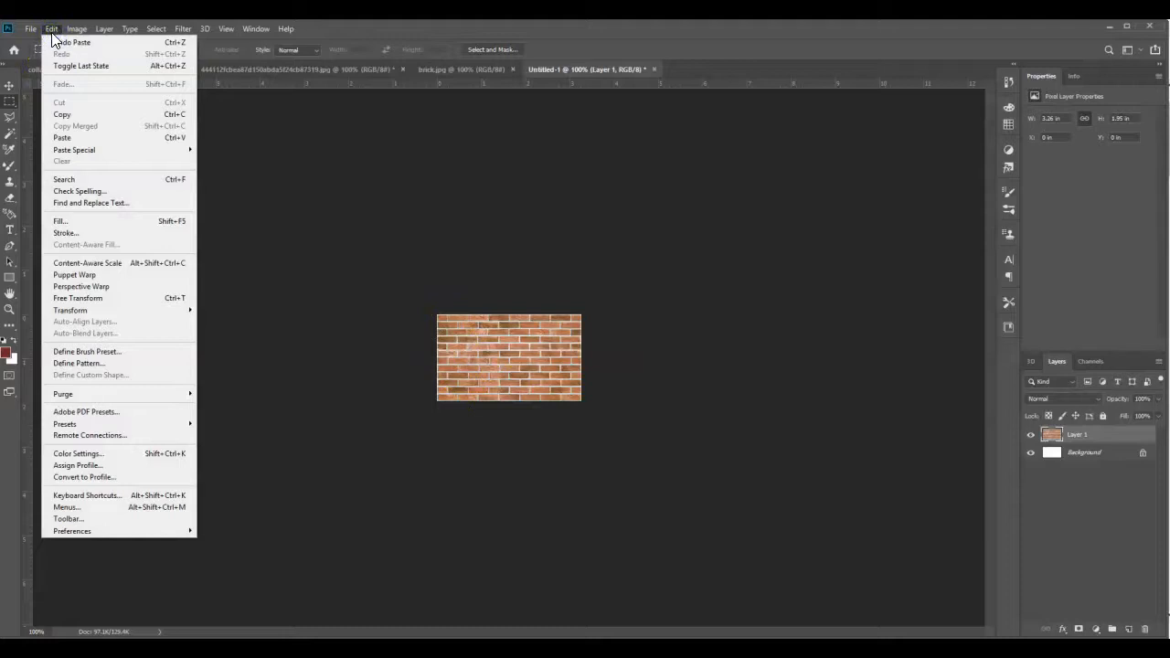
click(162, 43)
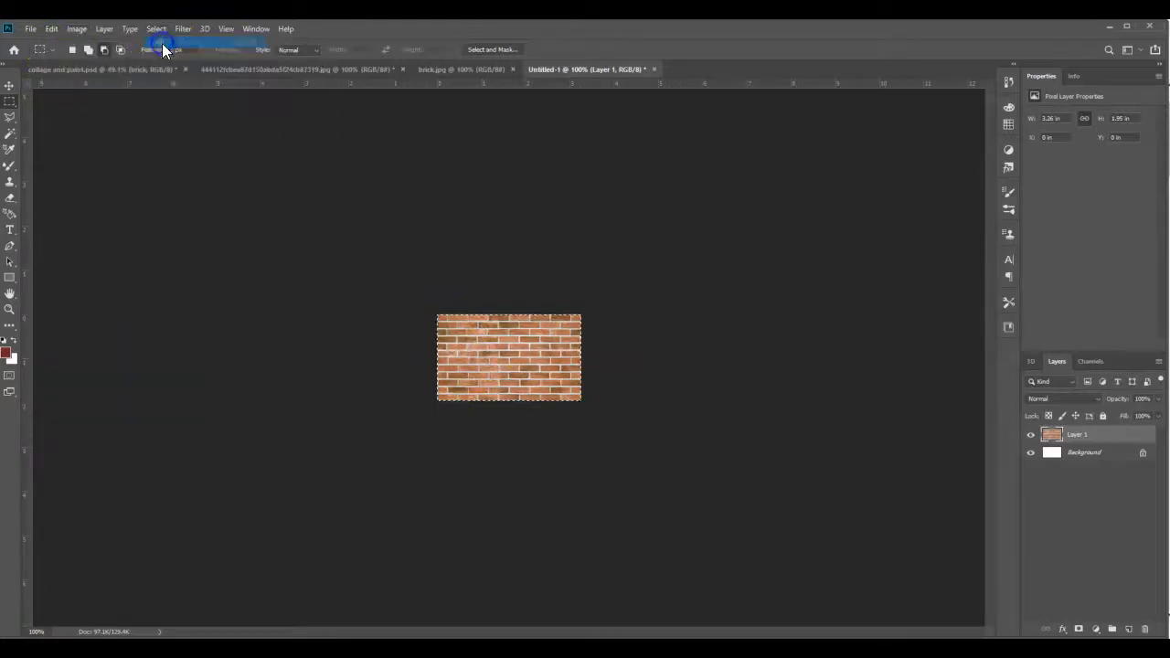
click(52, 29)
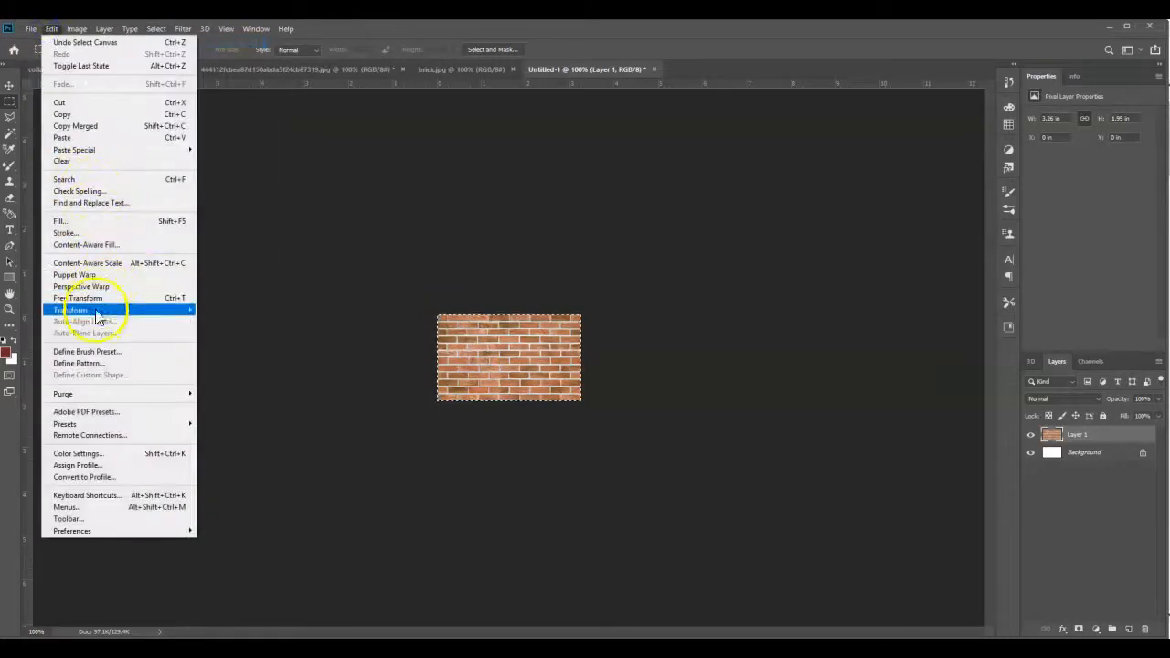
click(92, 364)
click(708, 223)
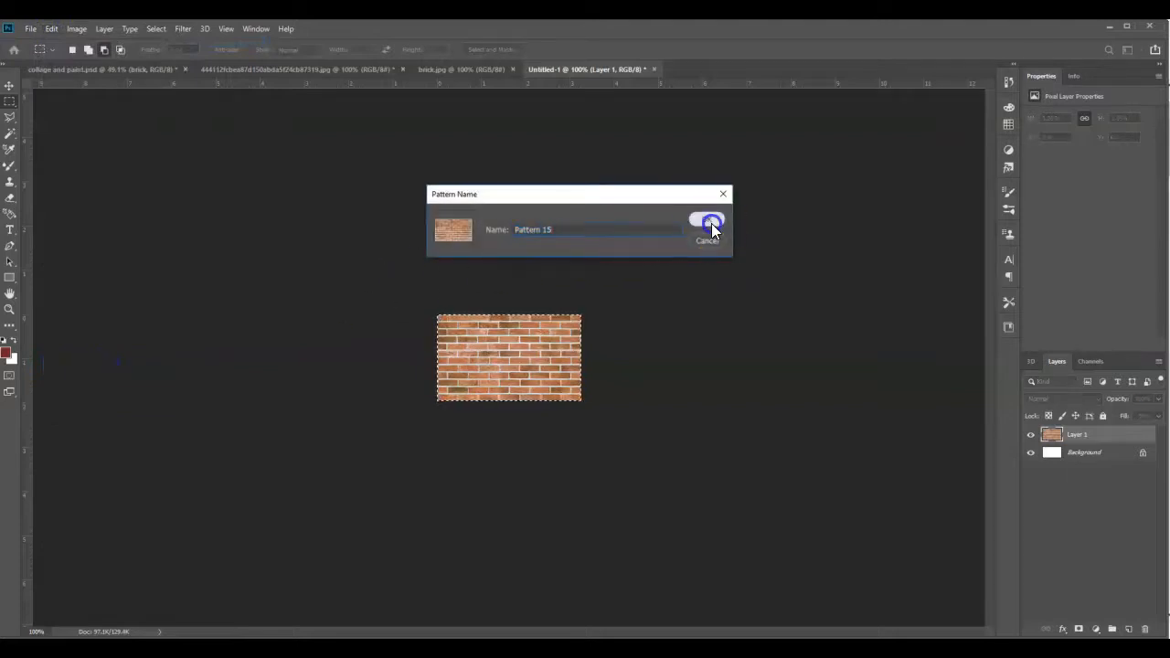
- Return to collage and paint.psd, delete the small brick sample from the brick layer and clear the selection
click(139, 70)
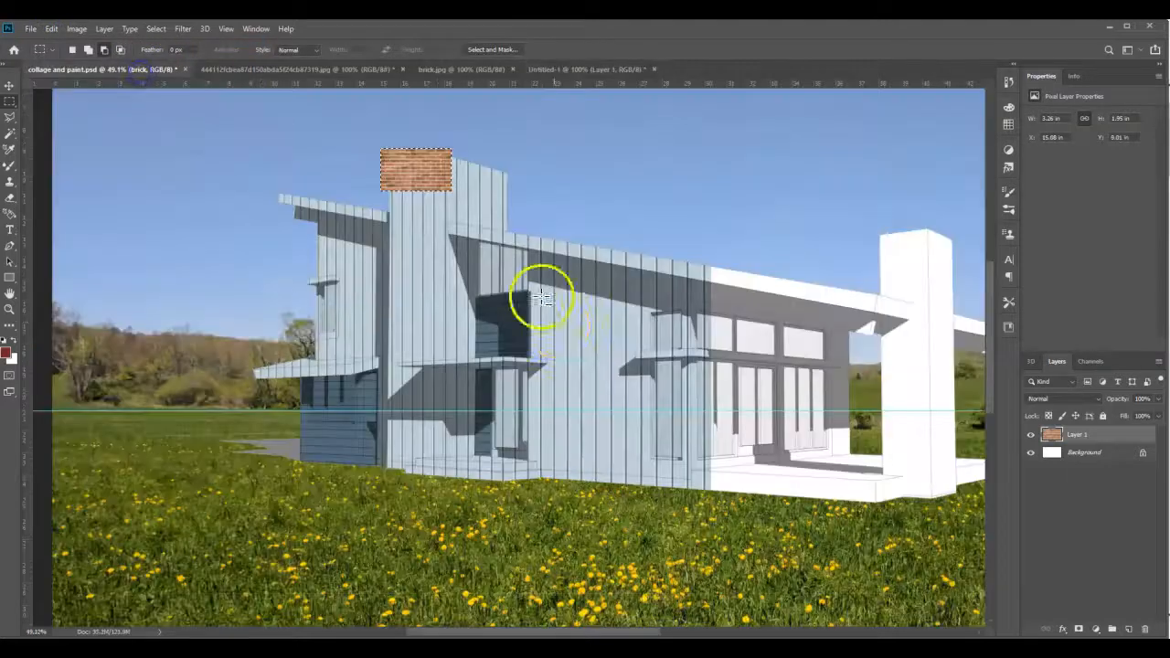
key(Delete)
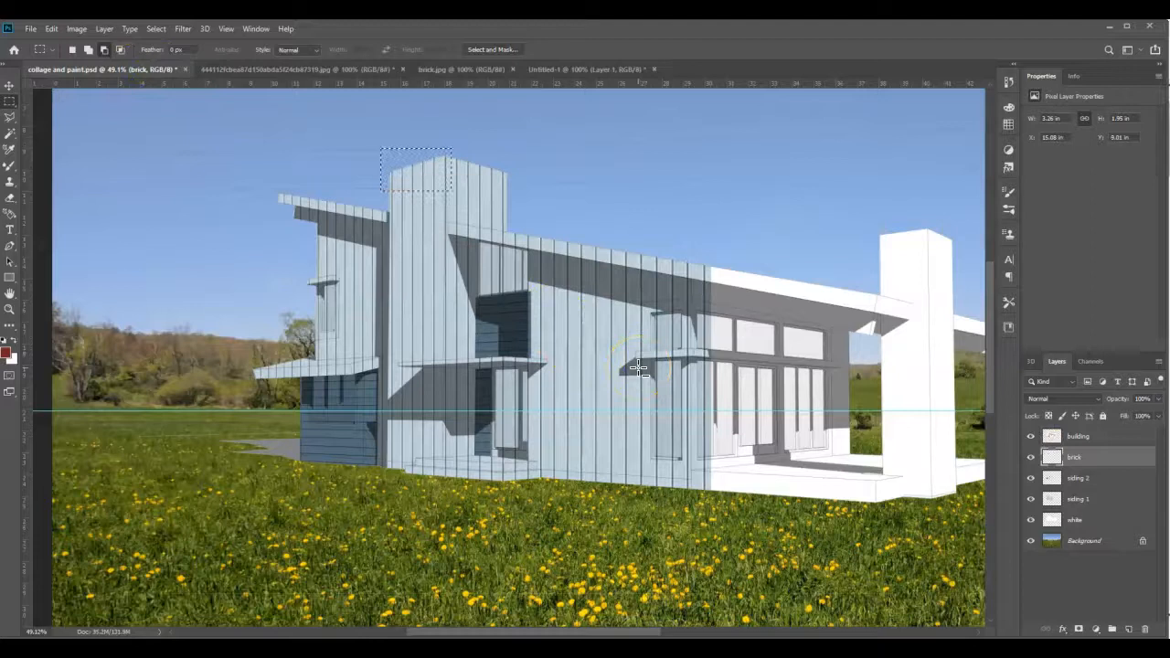
click(156, 30)
click(164, 57)
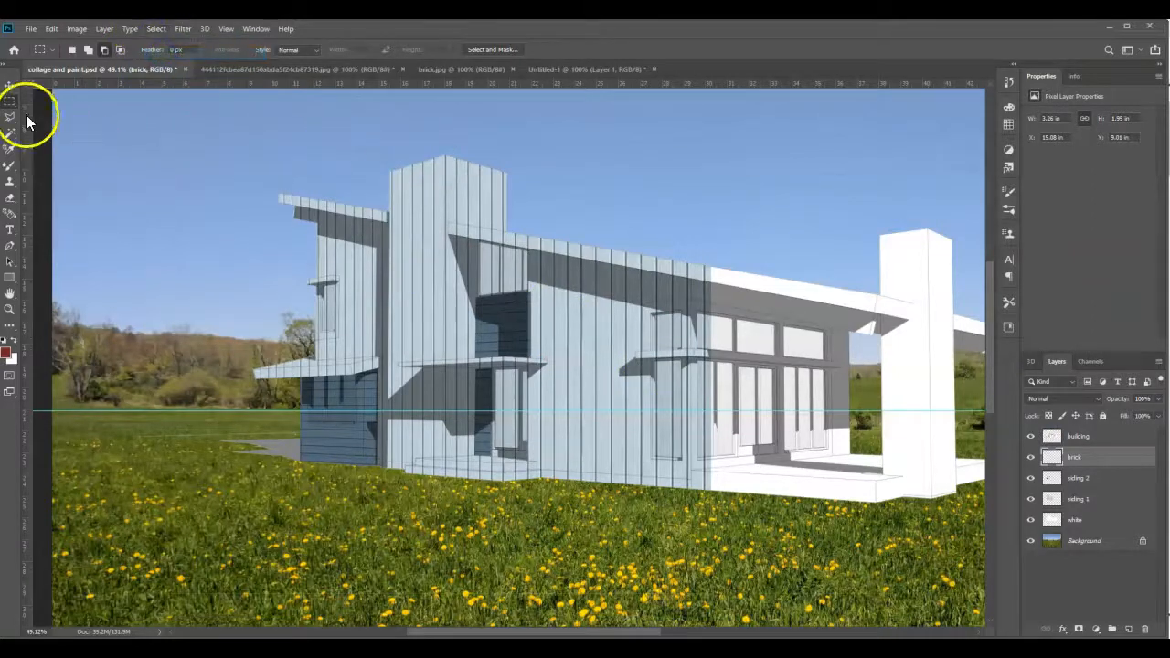
- Fill a rectangular selection of about 4.33 by 16.26 in over the tall tower's left face with the new brick pattern at 100% opacity
drag(362, 143, 456, 497)
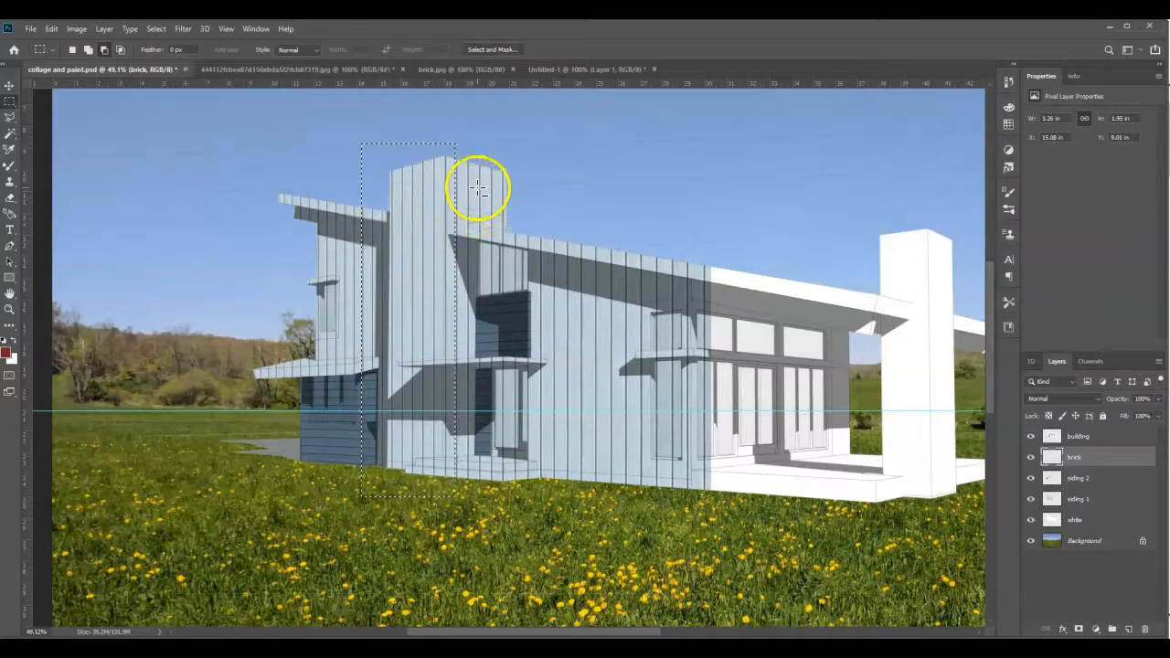
click(50, 30)
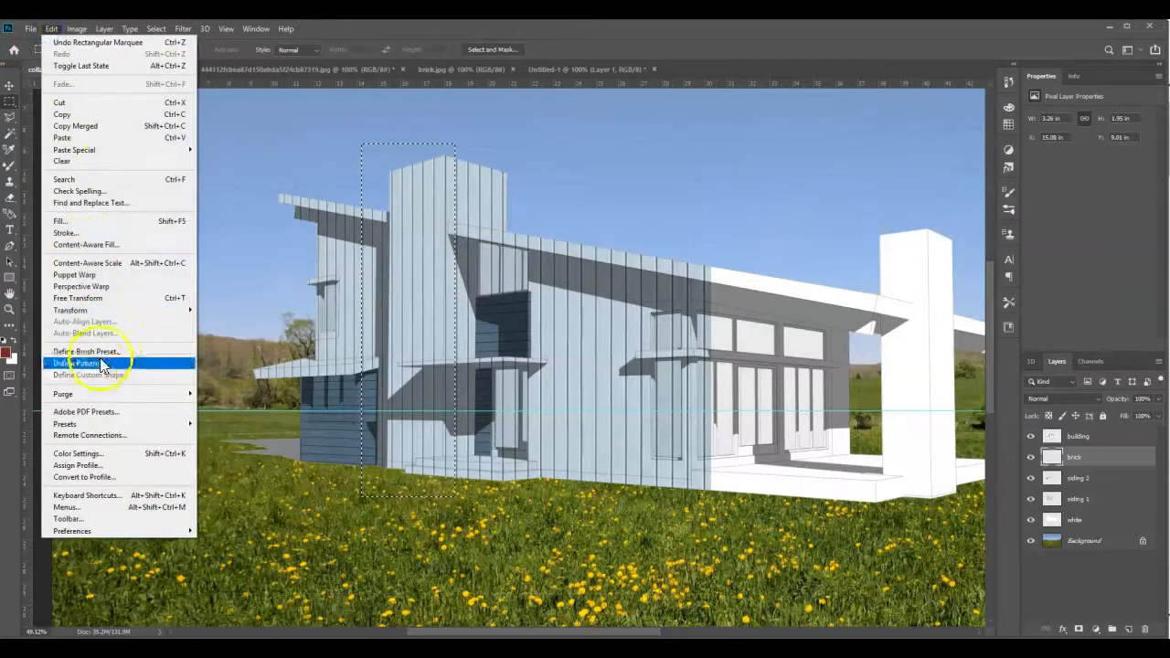
click(75, 223)
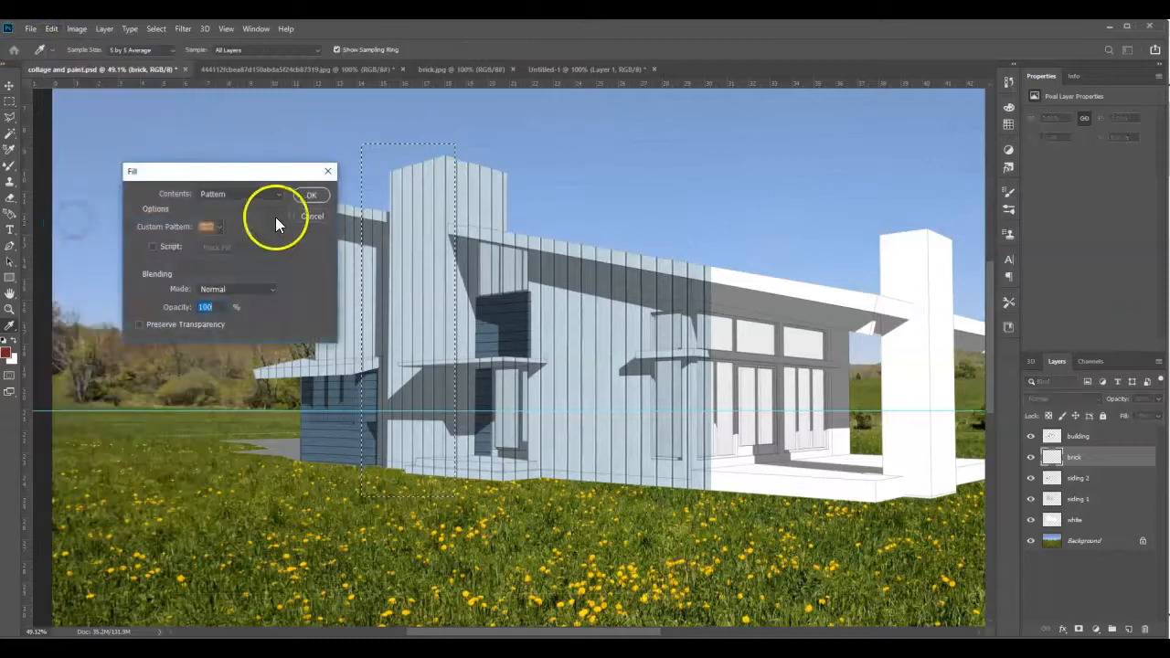
click(219, 225)
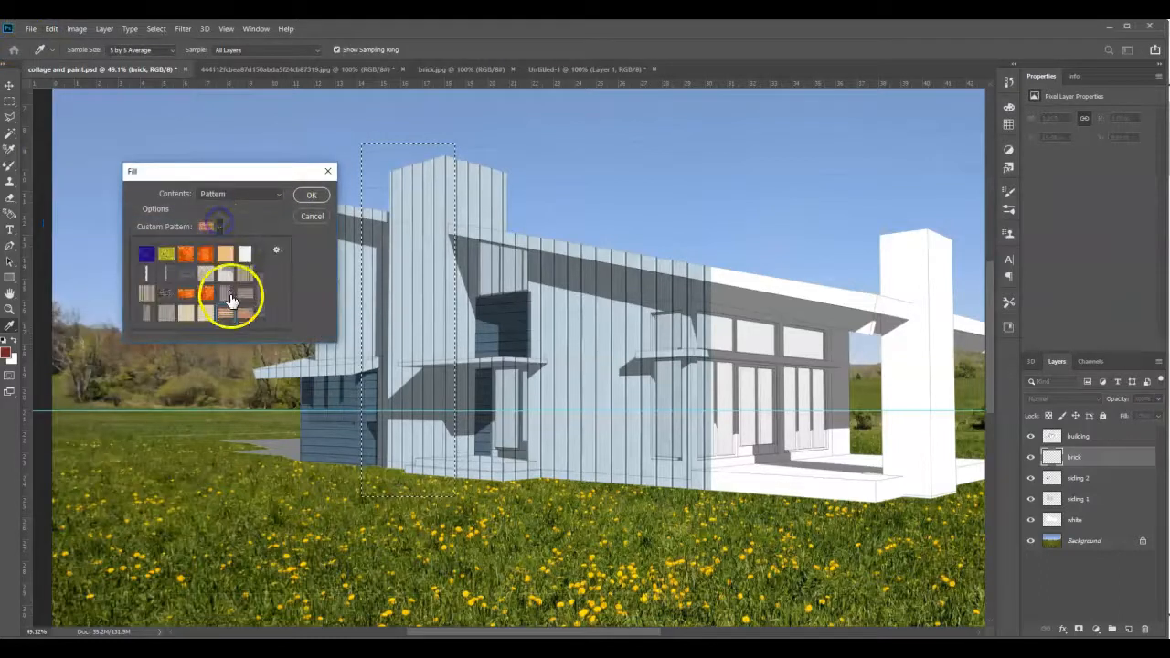
click(300, 194)
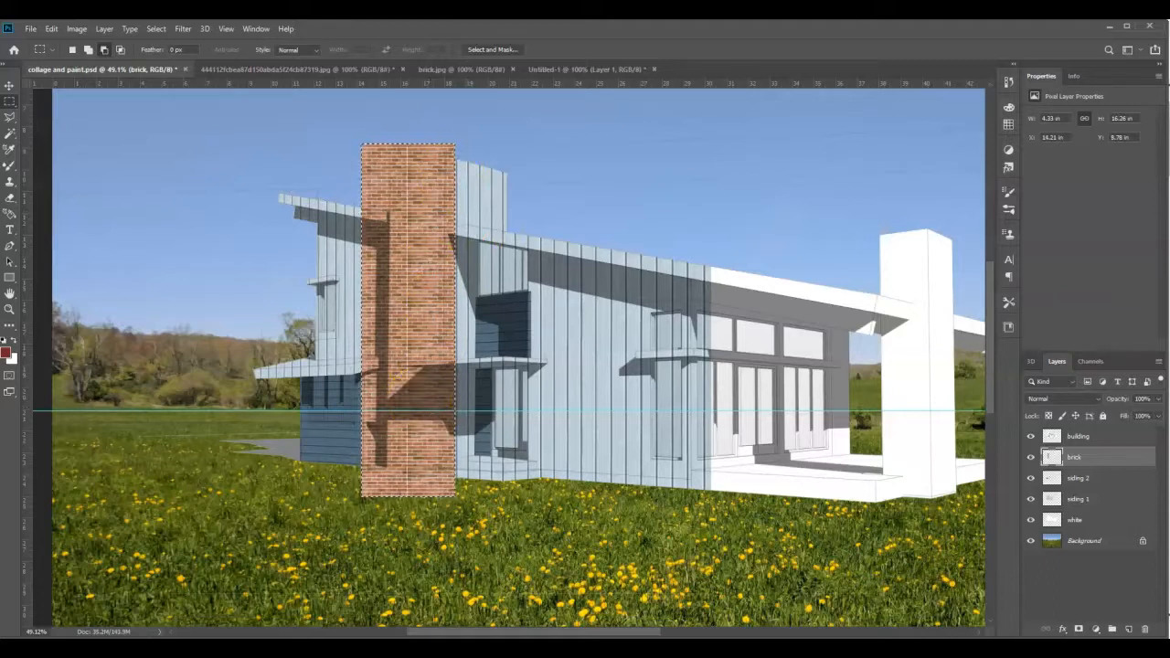
- Apply a Perspective transform with about -22.34 vertical skew to the brick fill, and move it to about X 13.85, Y 8.26 in over the tower face
click(50, 31)
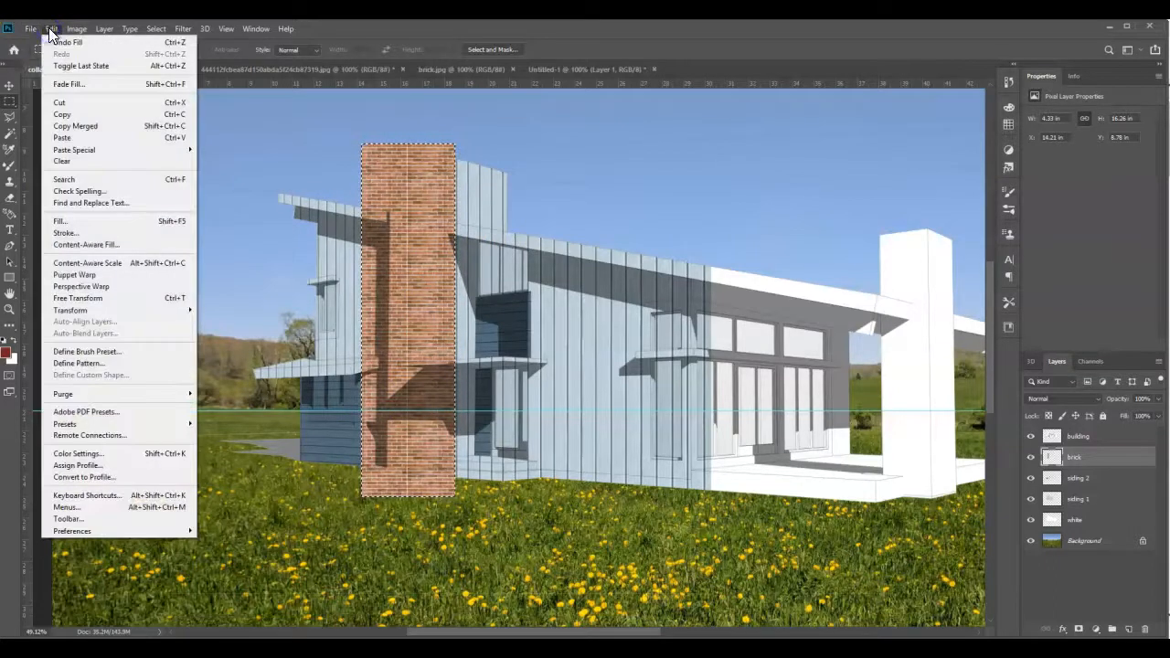
click(131, 313)
click(219, 375)
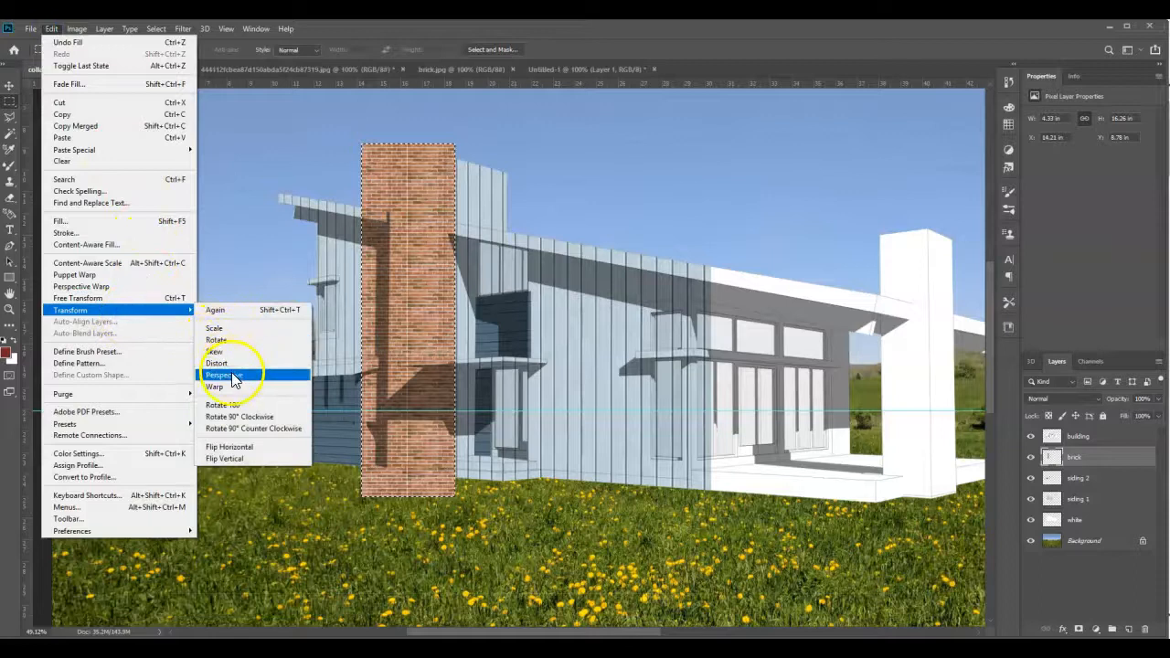
drag(362, 145, 363, 177)
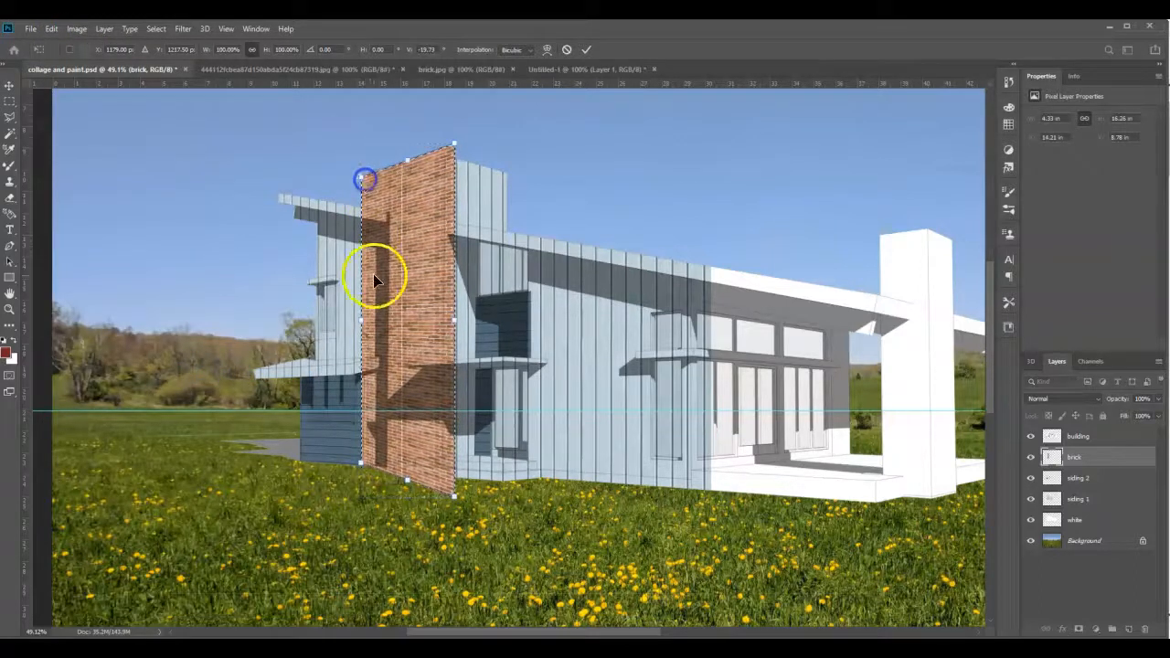
drag(363, 327, 363, 342)
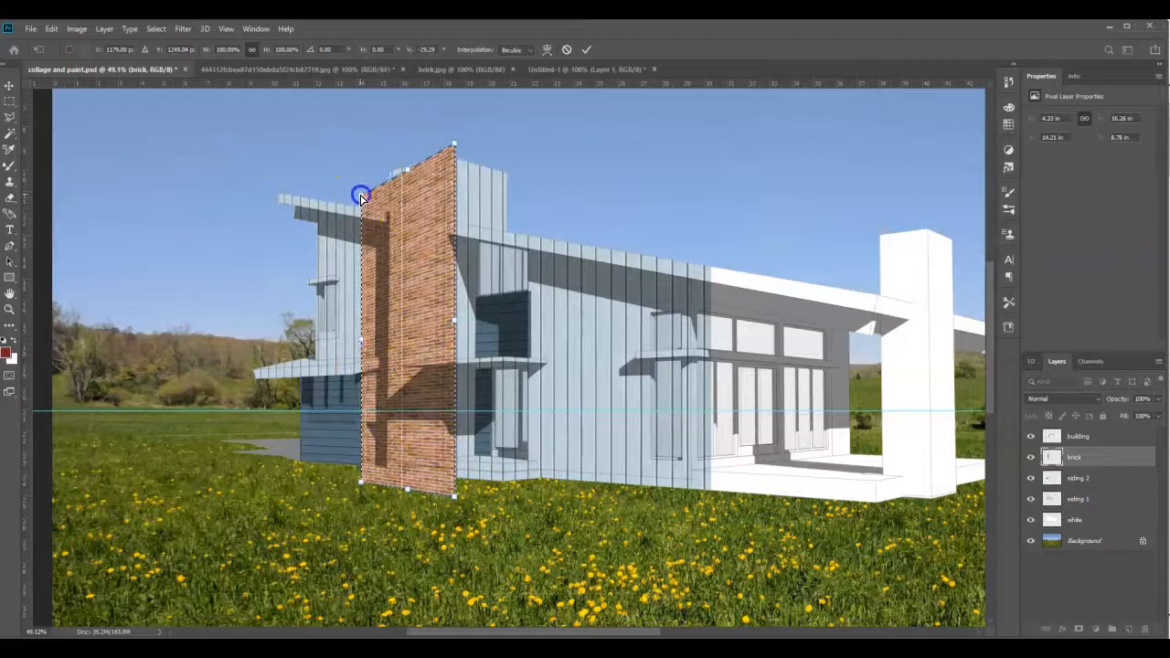
drag(361, 197, 359, 188)
drag(366, 334, 362, 335)
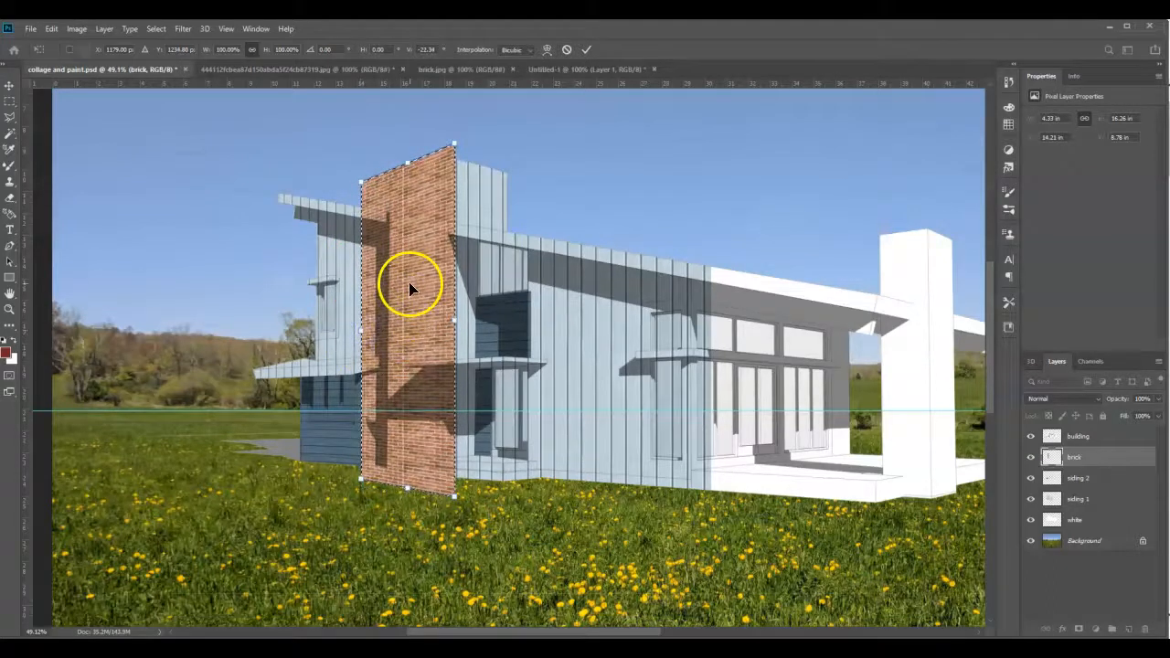
key(Return)
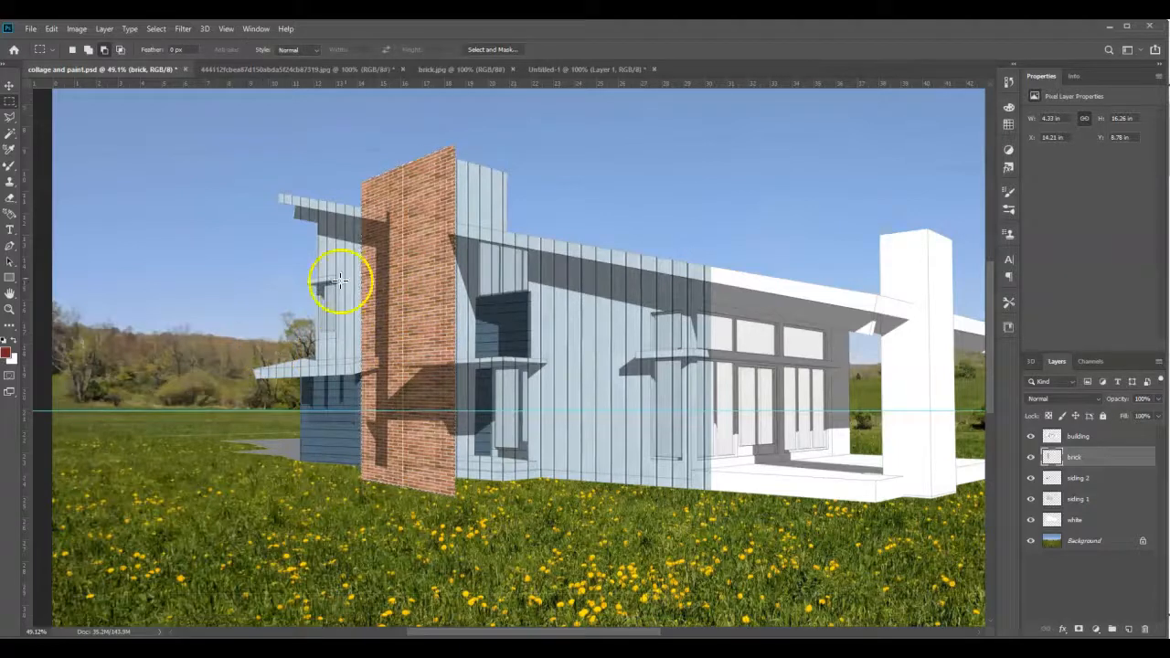
click(9, 86)
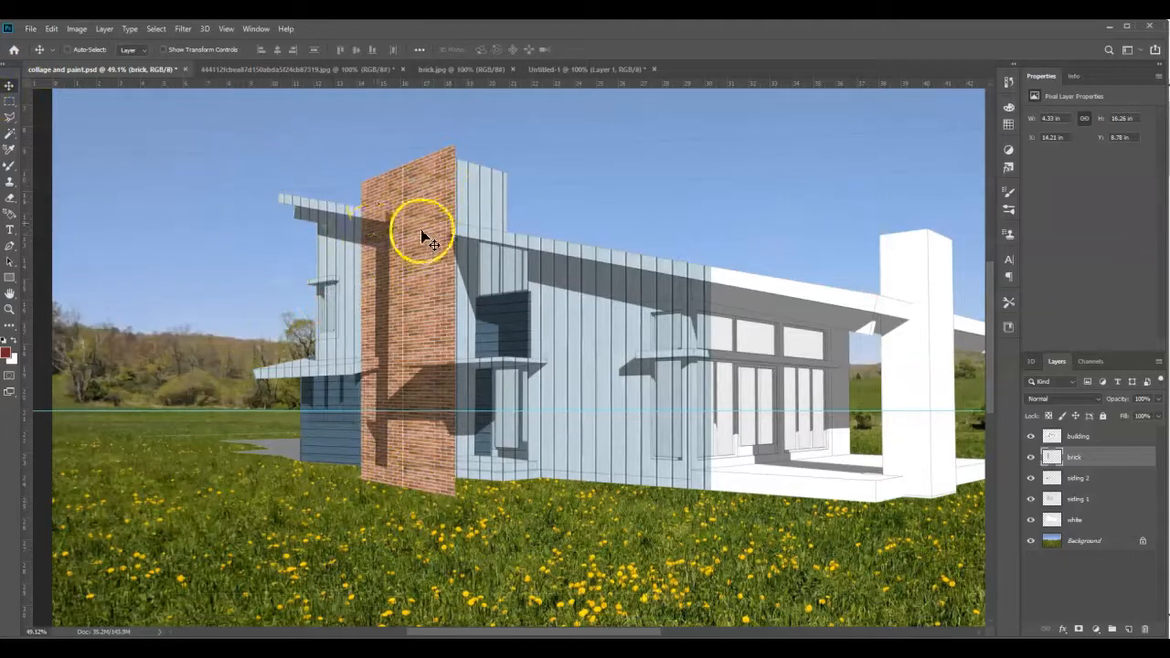
mouse_move(422, 237)
mouse_down()
mouse_move(387, 261)
mouse_move(412, 229)
mouse_move(384, 295)
mouse_move(378, 277)
mouse_move(402, 262)
mouse_move(417, 228)
mouse_move(399, 225)
mouse_move(419, 221)
mouse_up()
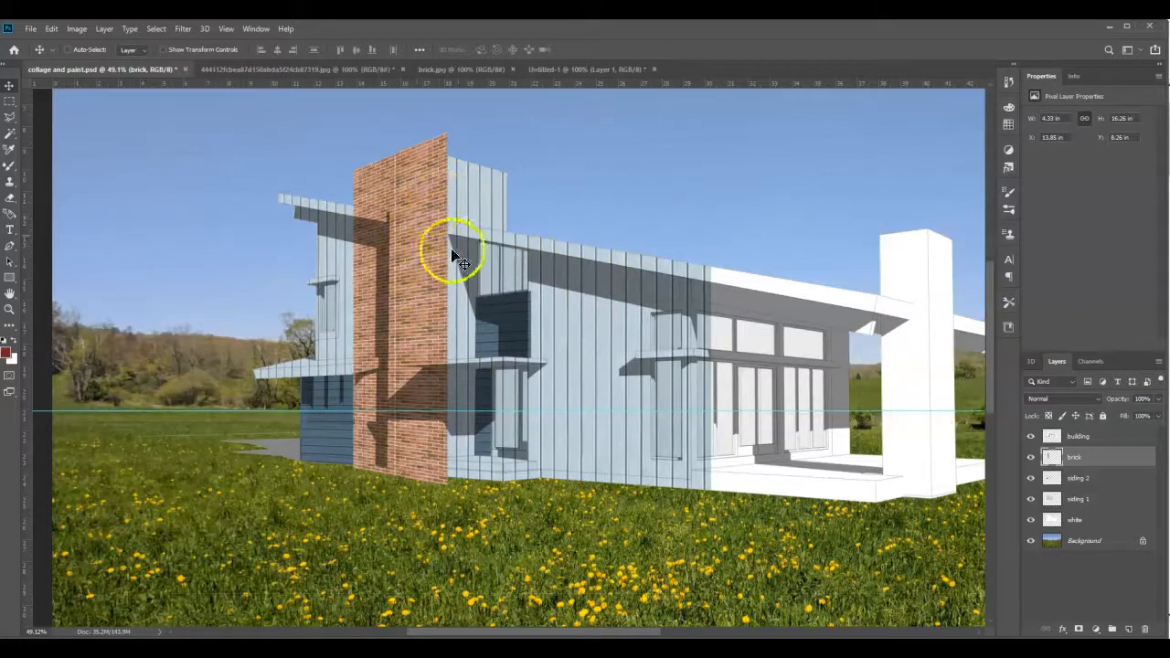
- Outline the tall tower's left face with the Polygonal Lasso, following its top, side and base edges beneath the brick fill
scroll(386, 162, up, 5)
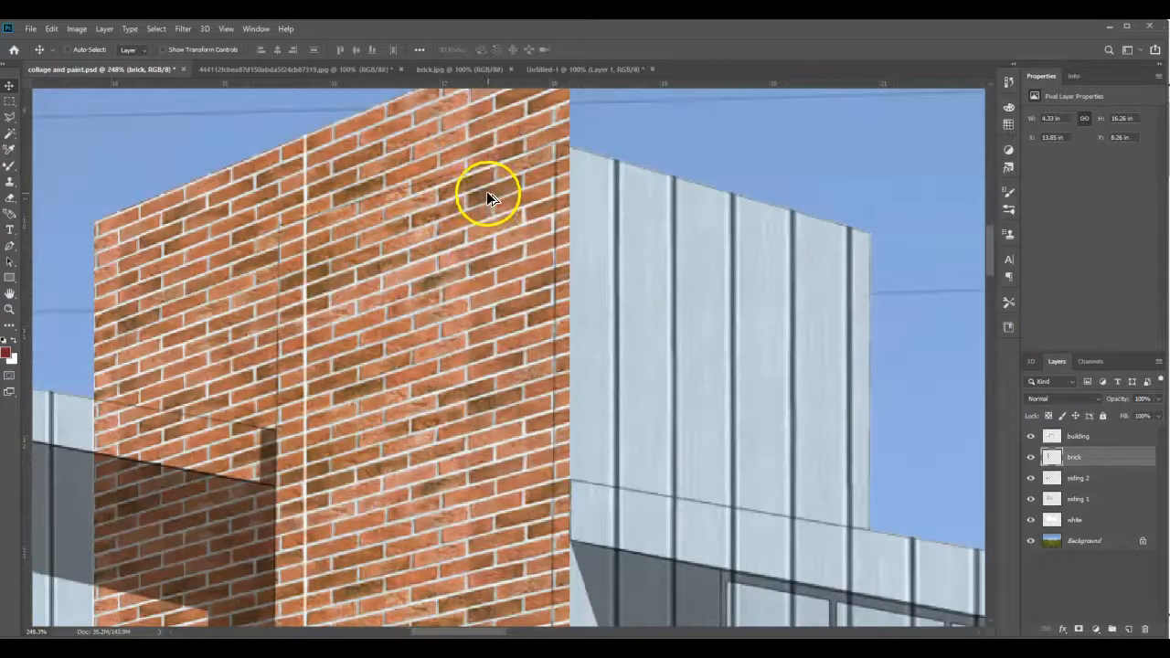
scroll(493, 187, up, 1)
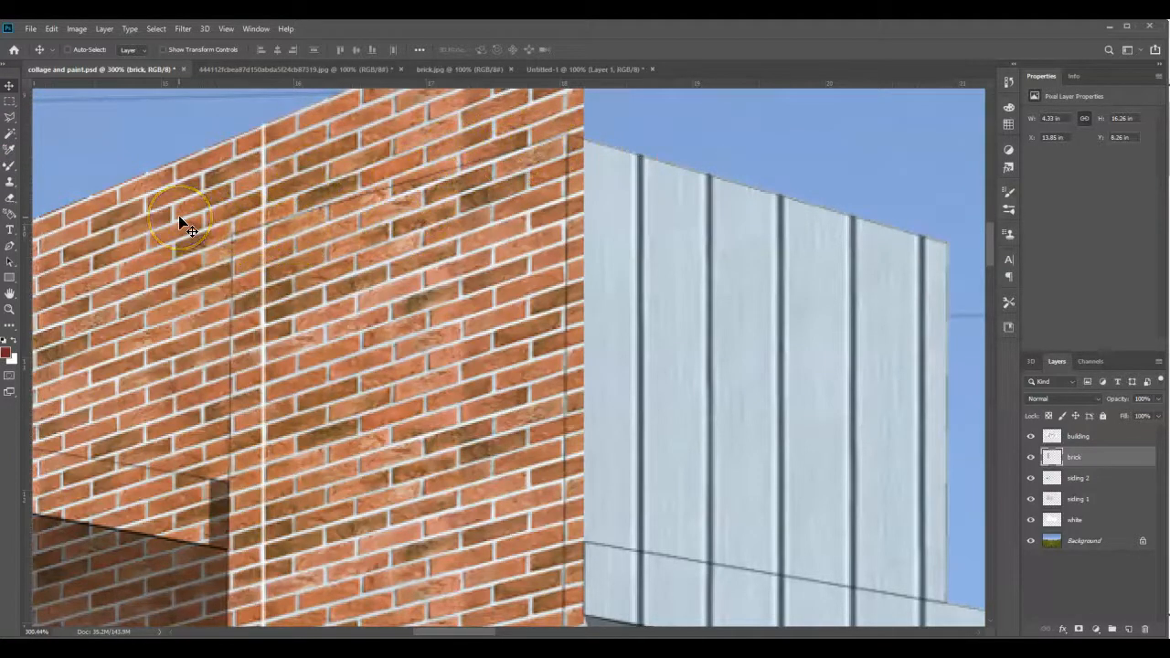
click(10, 113)
scroll(473, 365, up, 2)
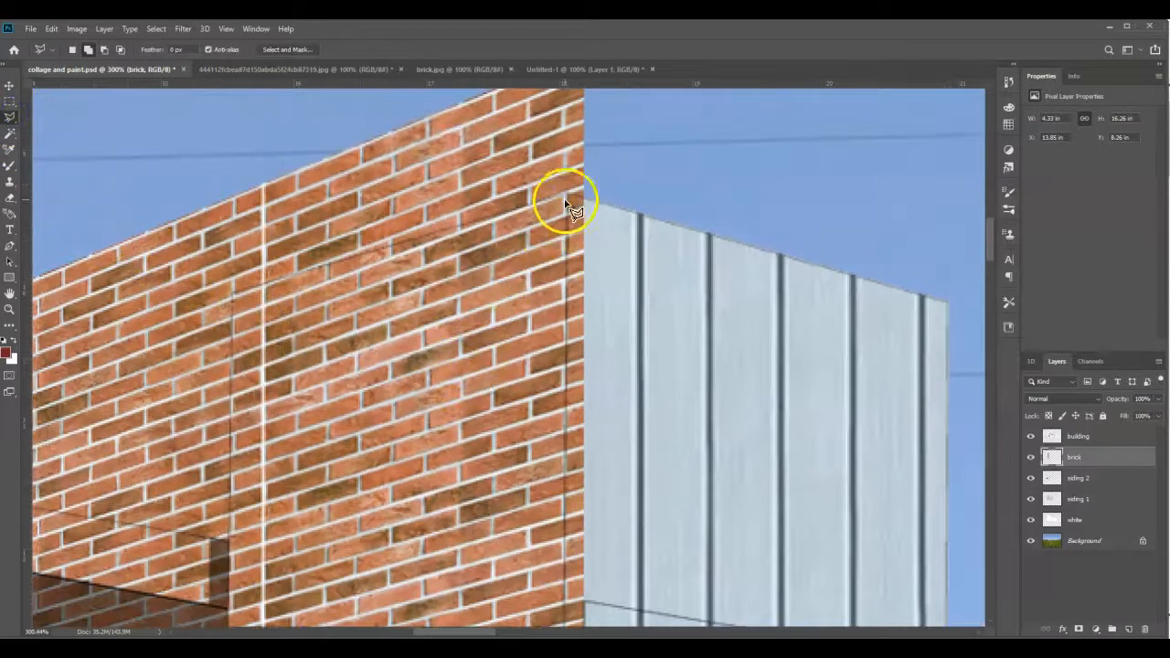
click(566, 197)
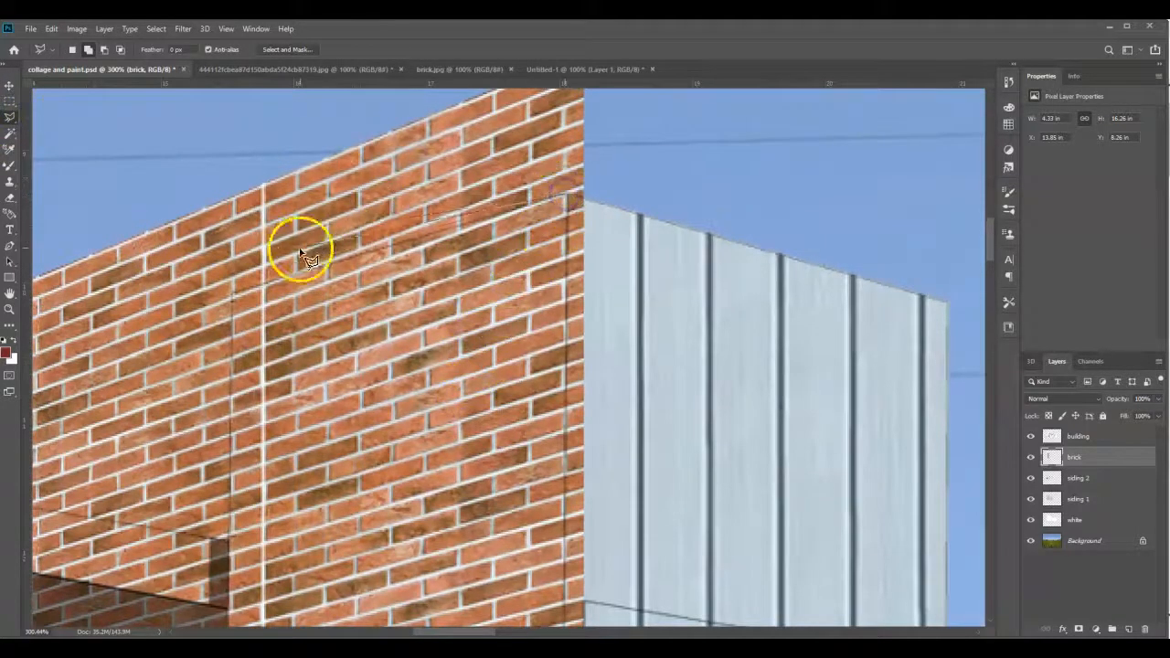
click(232, 294)
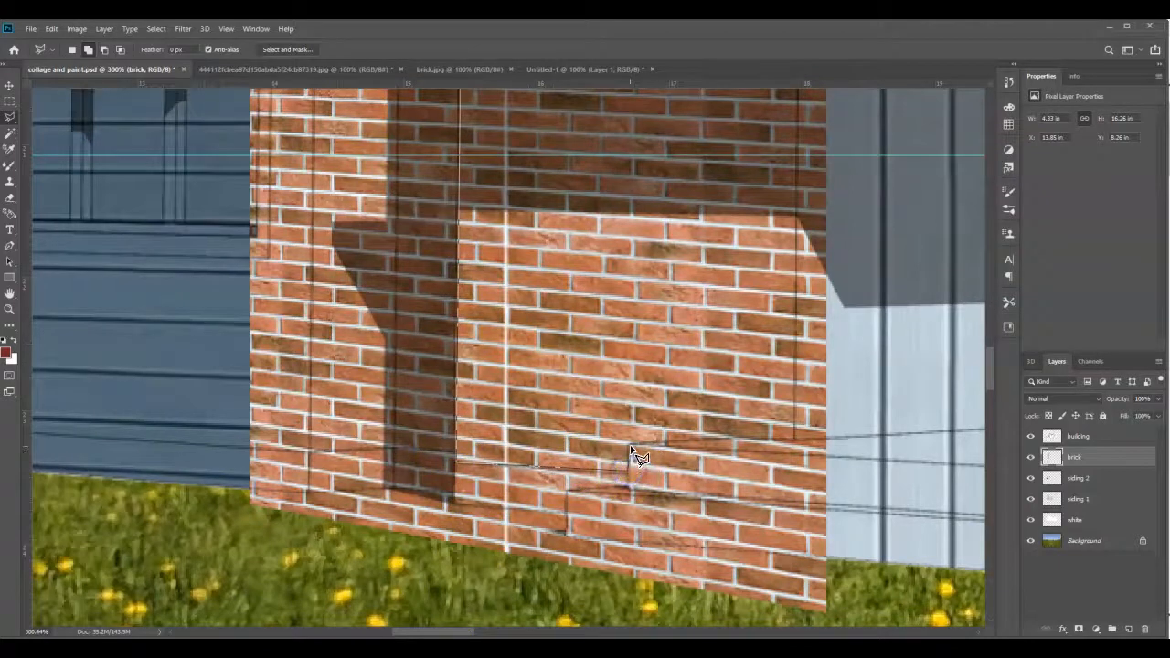
click(795, 443)
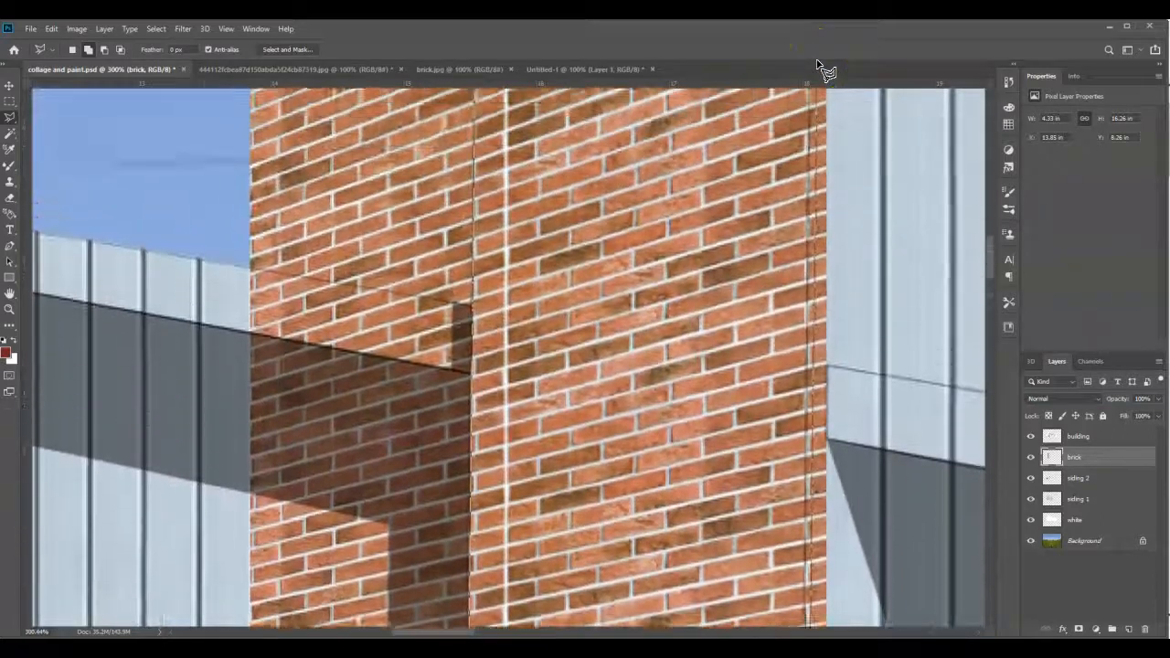
click(816, 84)
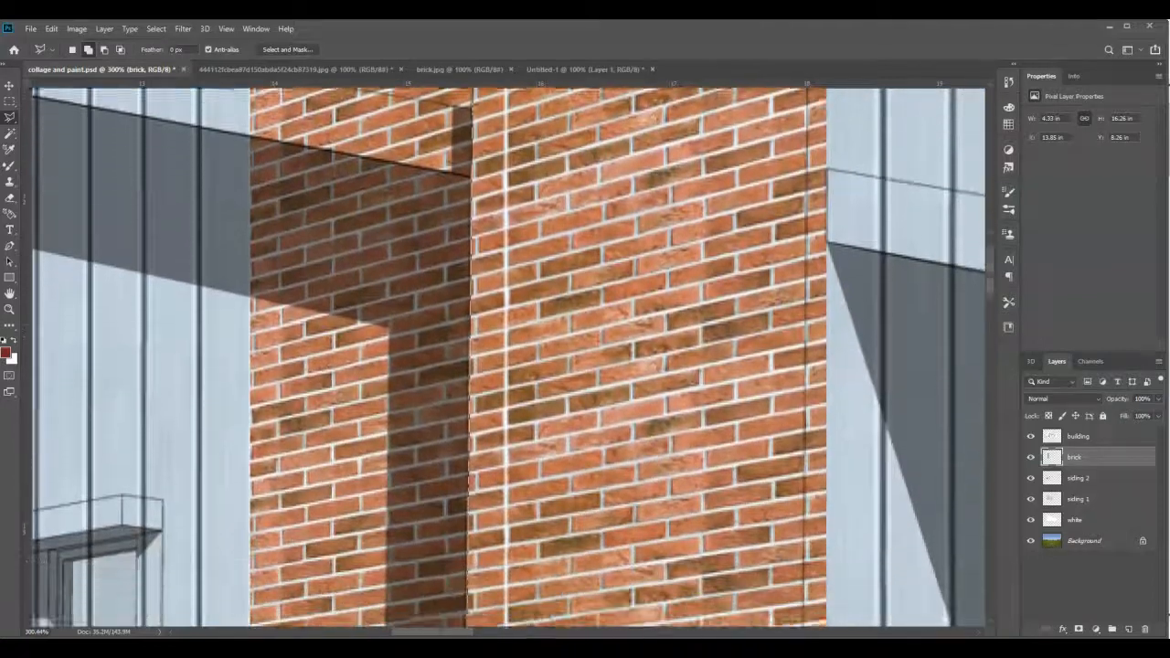
click(810, 576)
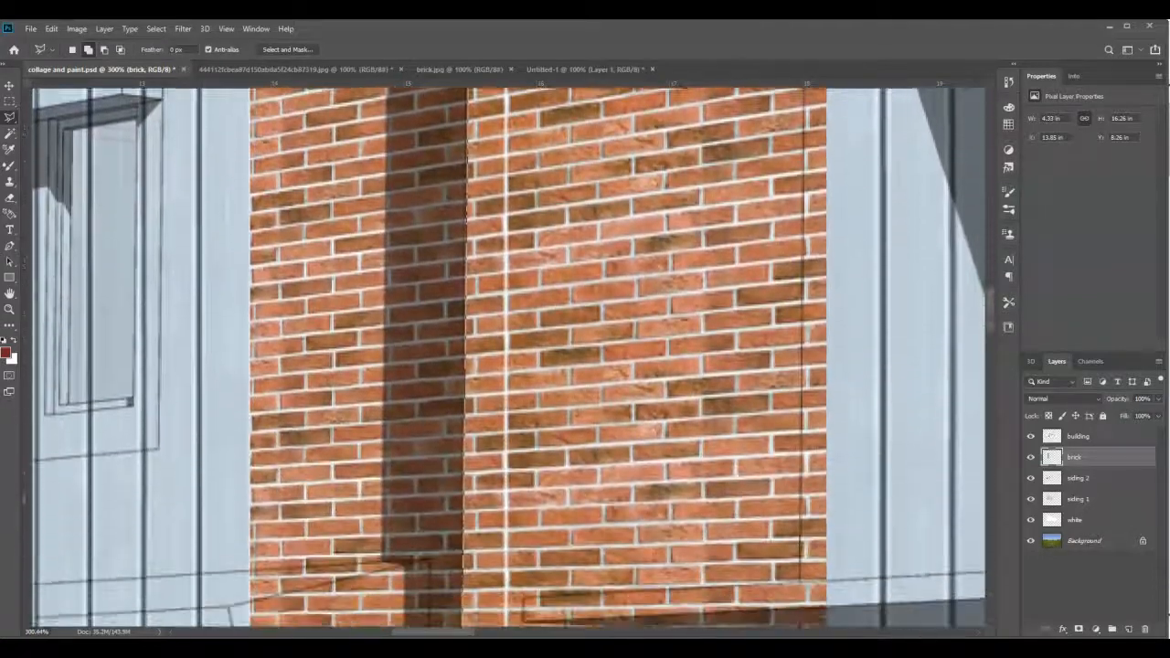
click(803, 620)
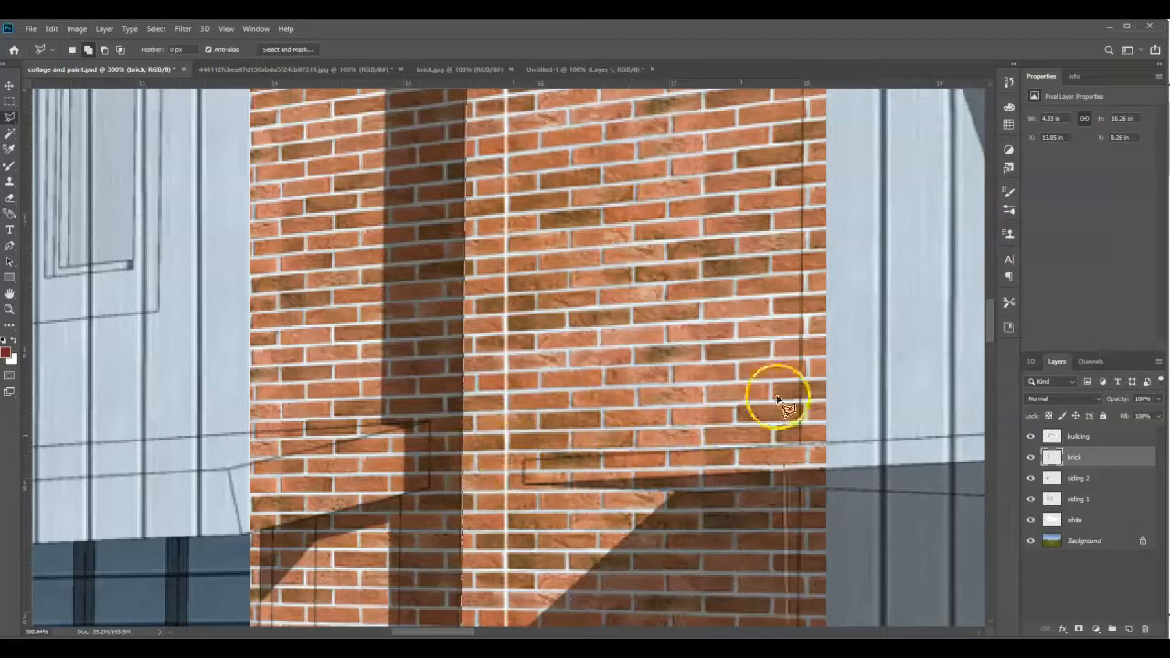
click(810, 79)
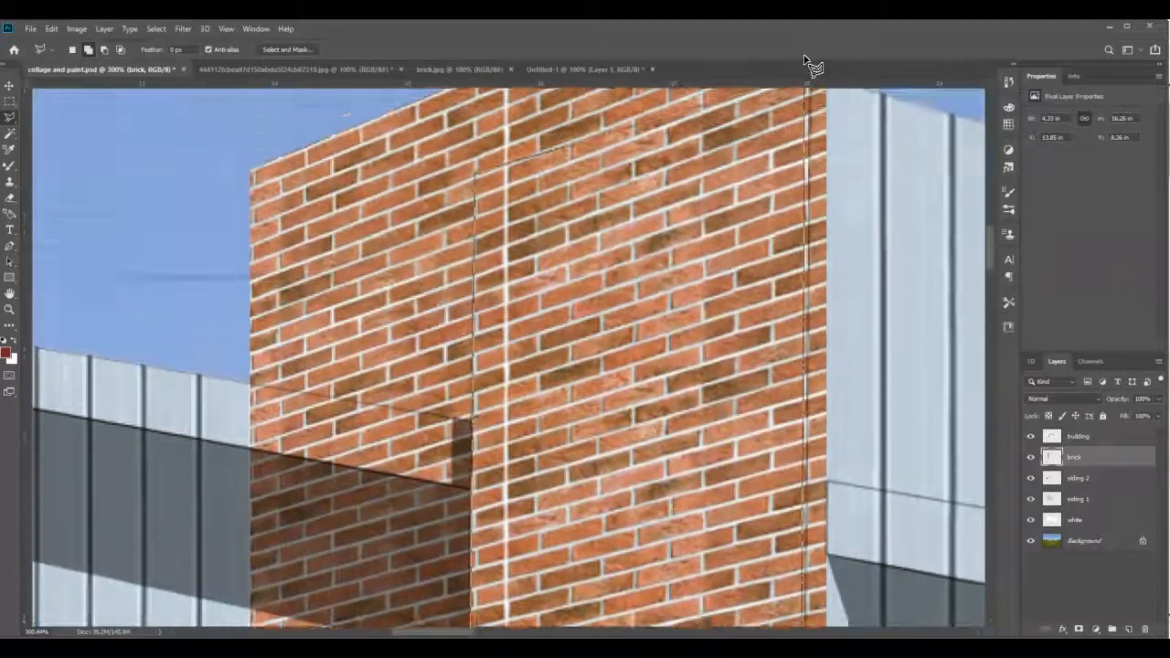
click(801, 74)
click(801, 237)
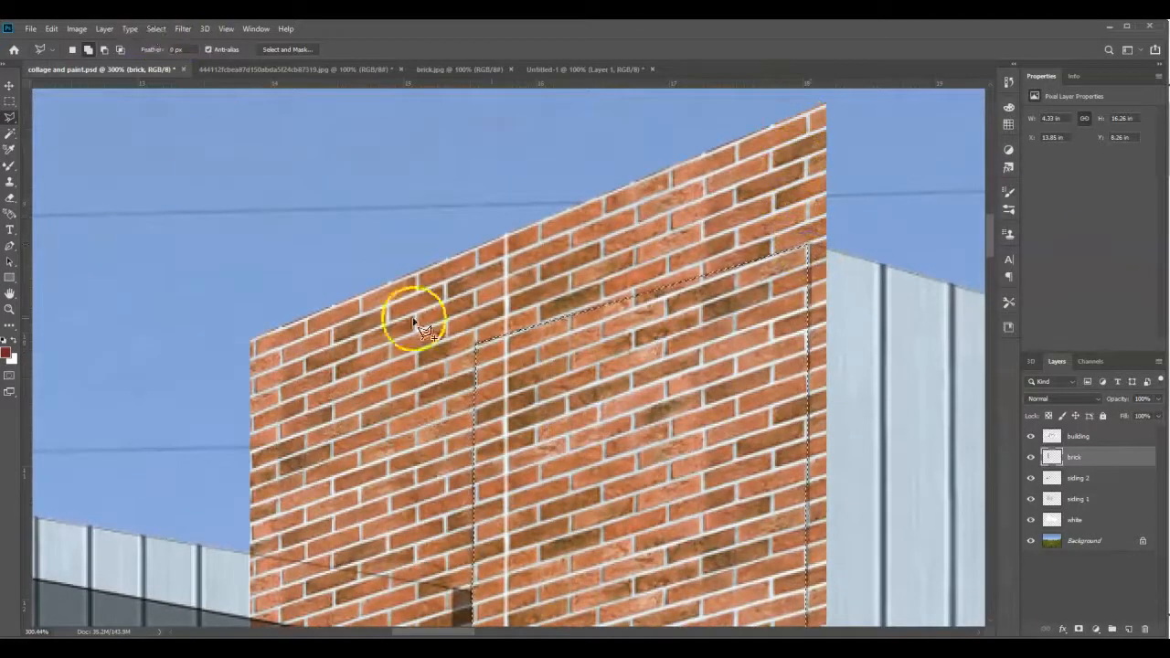
- Invert the selection and delete the excess brick outside the tower's left face
click(156, 28)
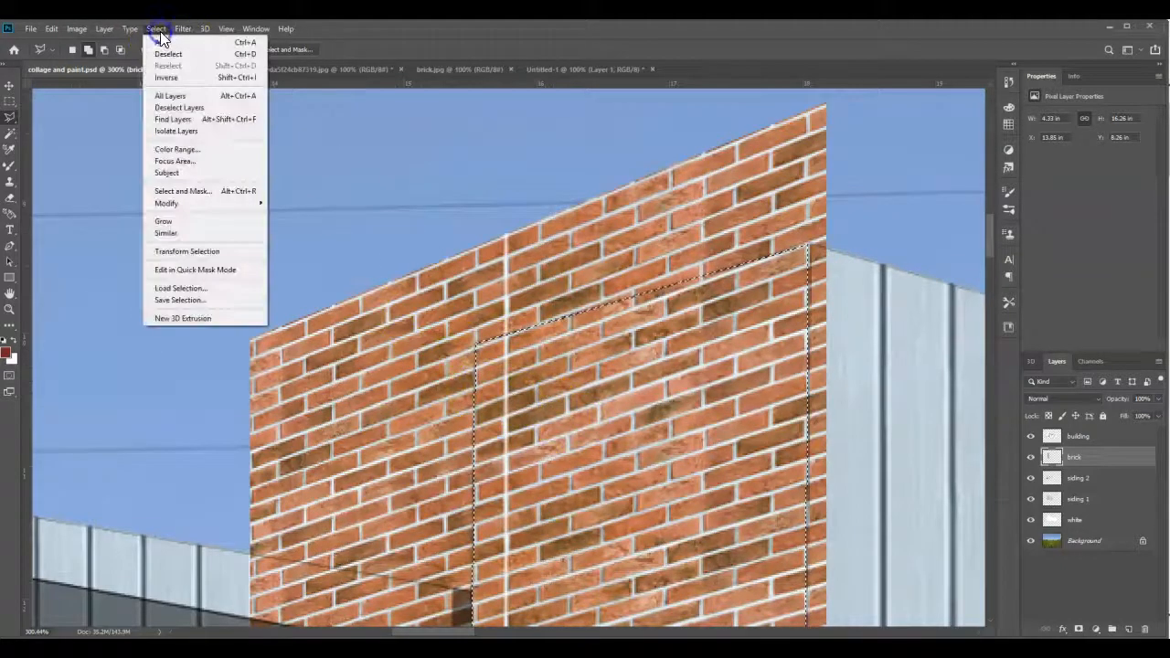
click(170, 79)
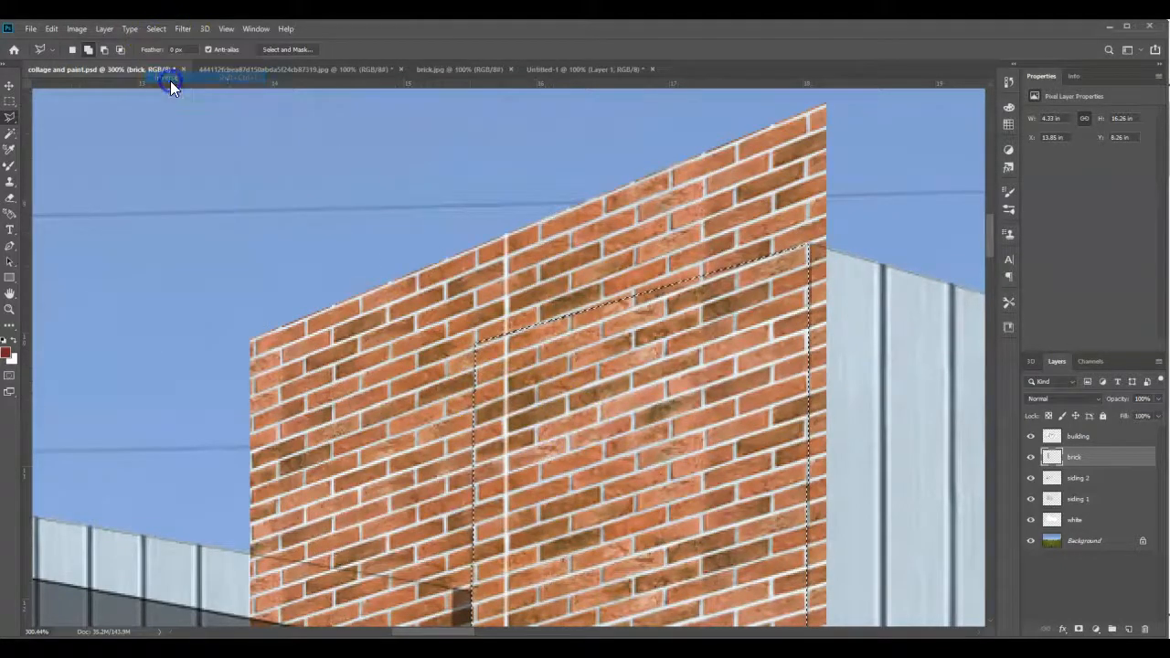
key(Delete)
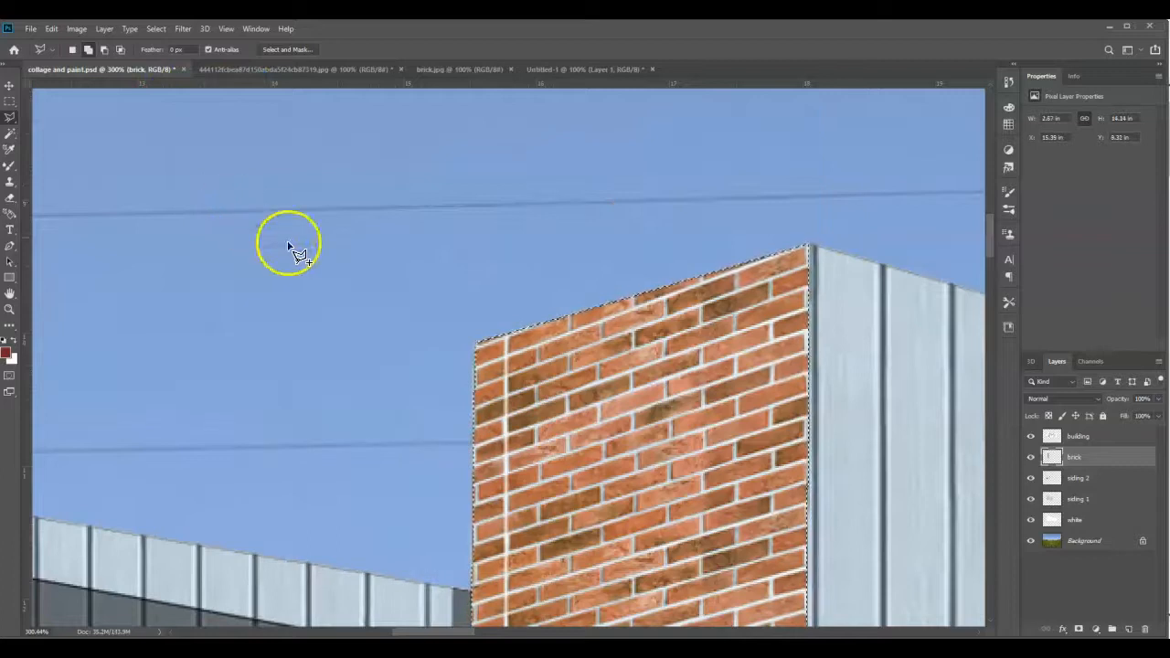
scroll(563, 421, down, 2)
scroll(562, 421, down, 6)
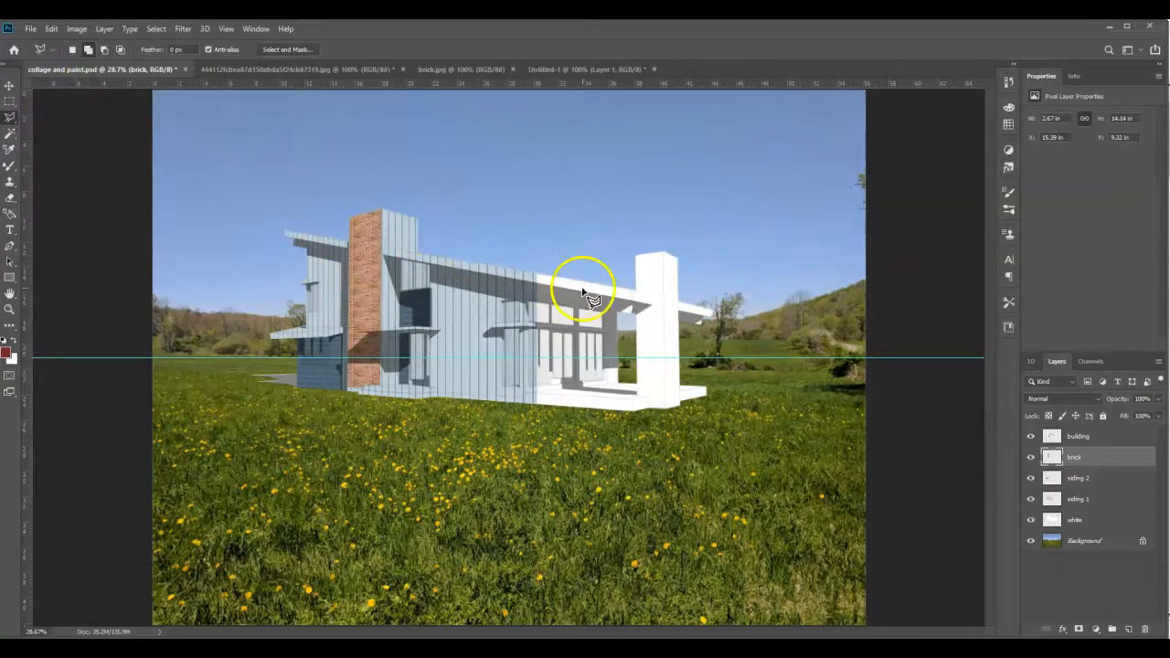
- Duplicate the brick layer within the same document, keeping the name brick copy
right_click(1083, 461)
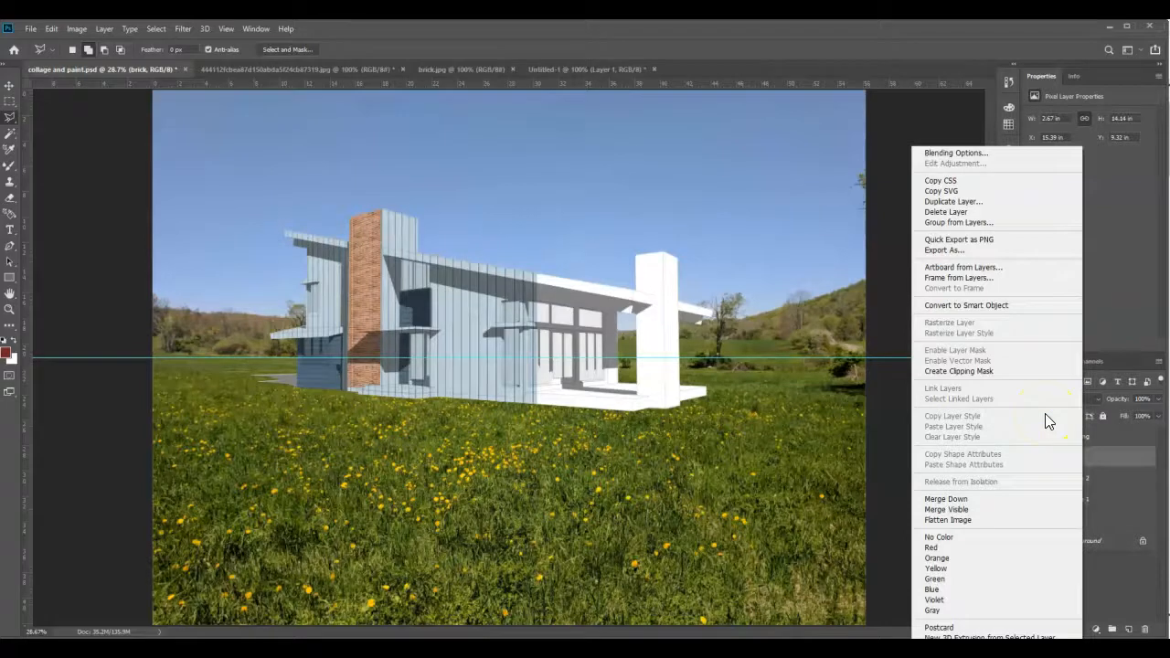
click(955, 201)
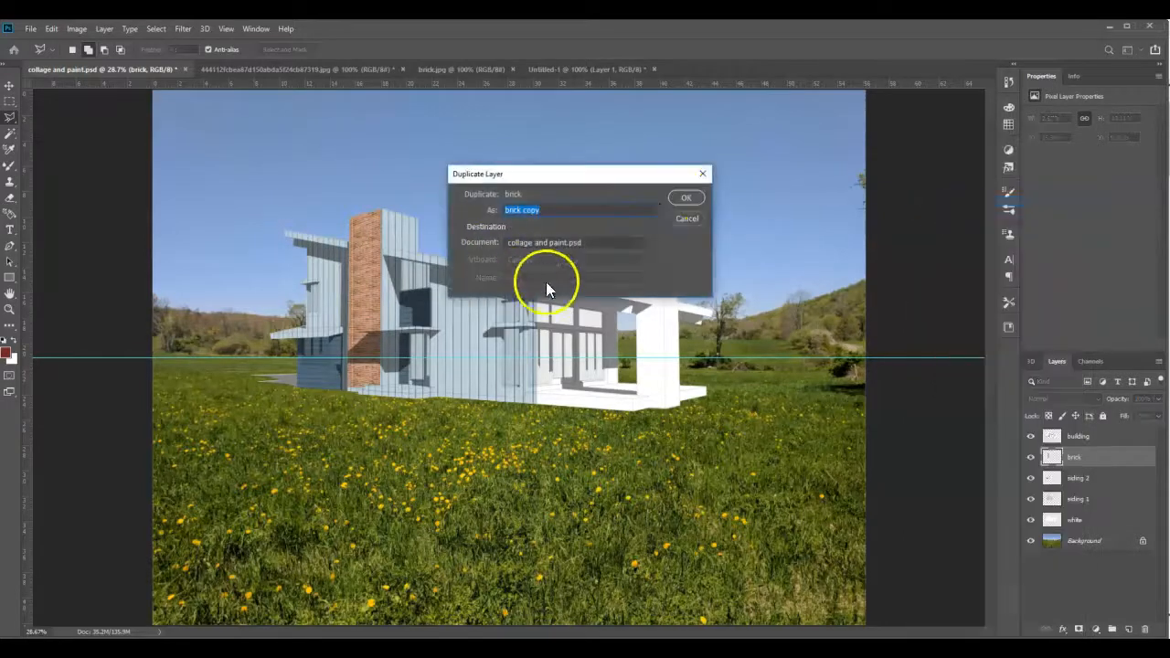
click(682, 201)
- Move the brick copy over the left face of the shorter white tower, to about X 37.94, Y 11.22 in
click(9, 87)
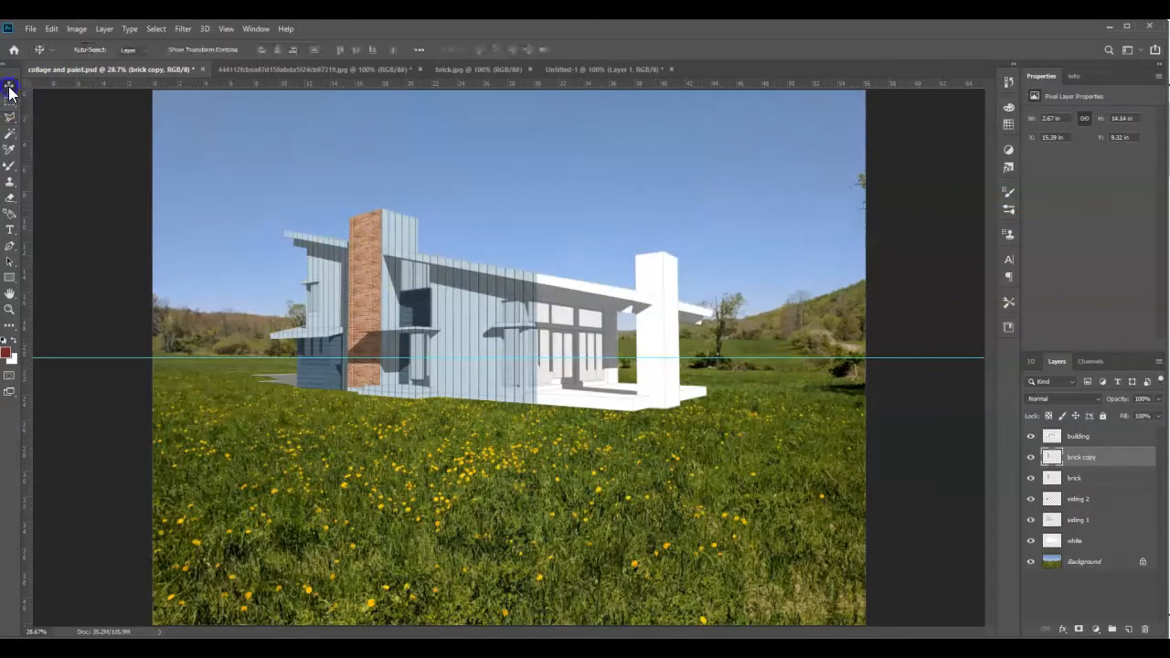
drag(372, 290, 656, 314)
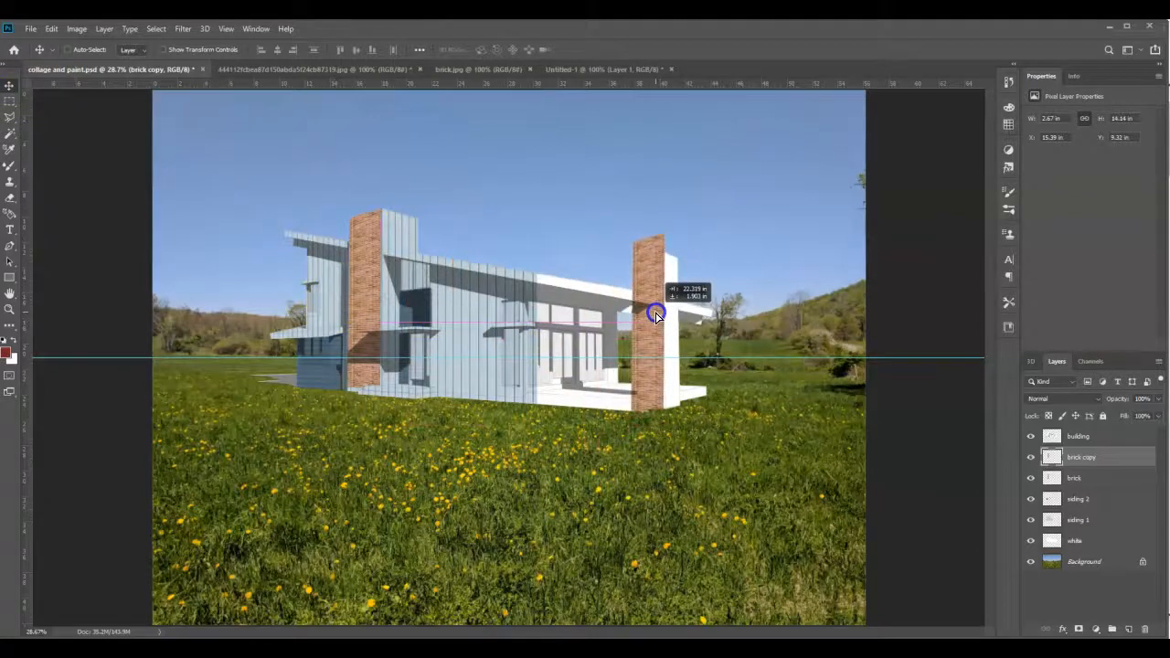
scroll(660, 365, up, 5)
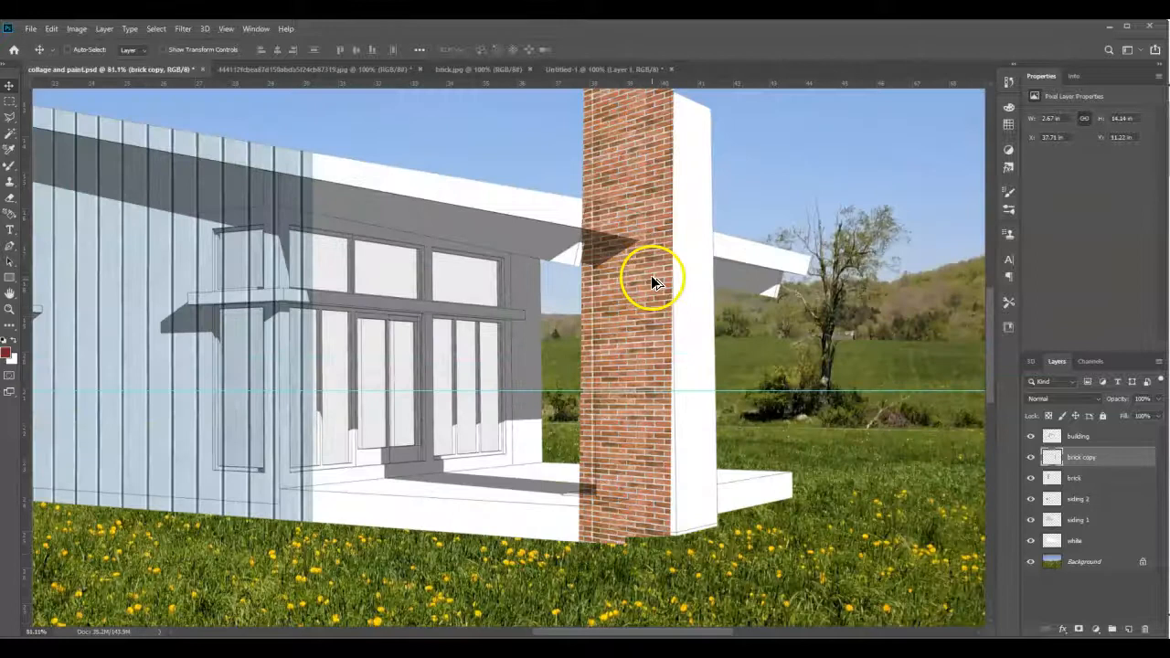
drag(635, 337, 635, 338)
click(650, 443)
drag(651, 442, 657, 441)
- Outline the shorter tower's left face with the Polygonal Lasso, following its top, sides and stepped base beneath the brick copy
scroll(649, 406, up, 3)
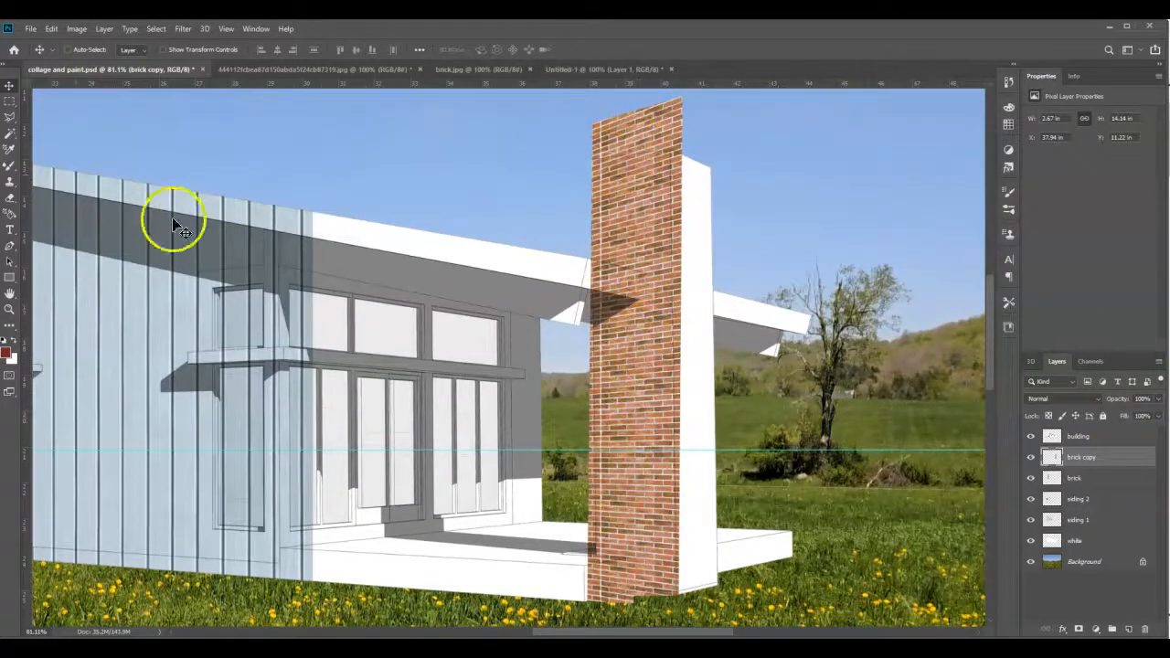
click(11, 117)
scroll(668, 118, up, 8)
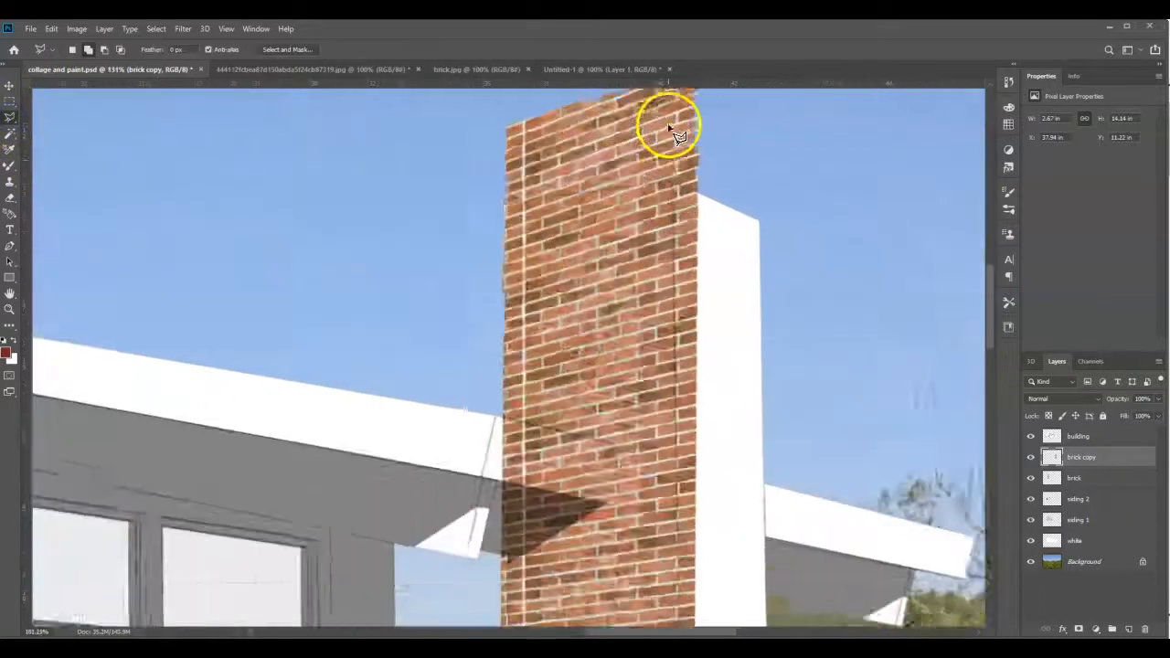
click(672, 191)
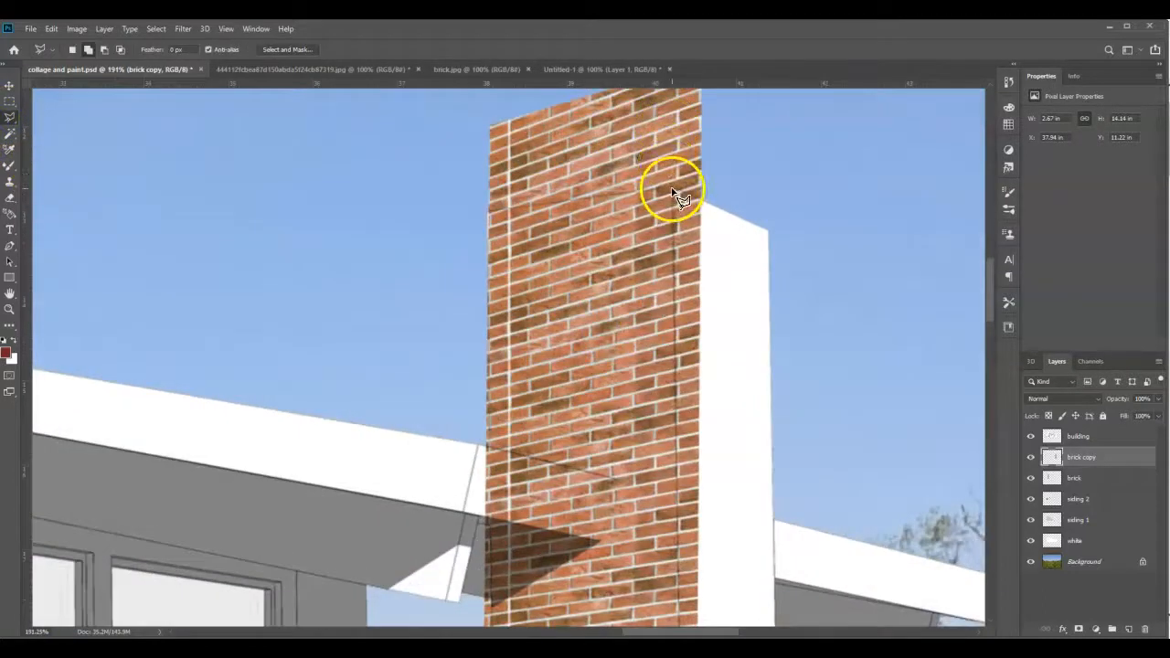
click(491, 215)
scroll(491, 215, down, 3)
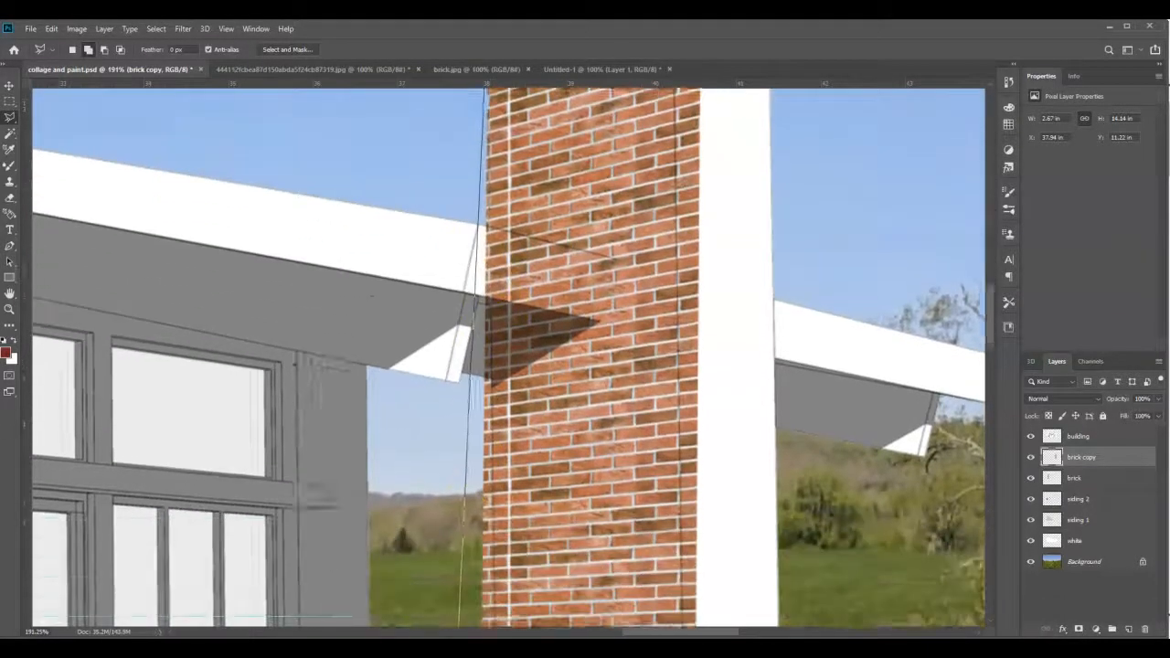
mouse_move(461, 644)
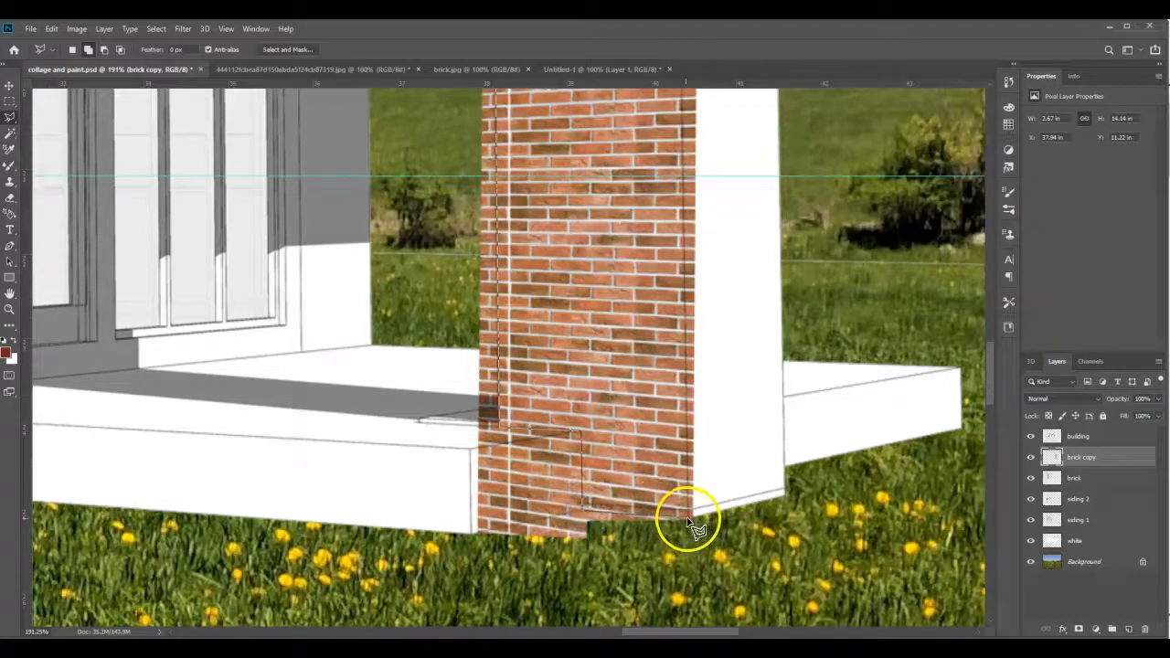
scroll(692, 527, up, 10)
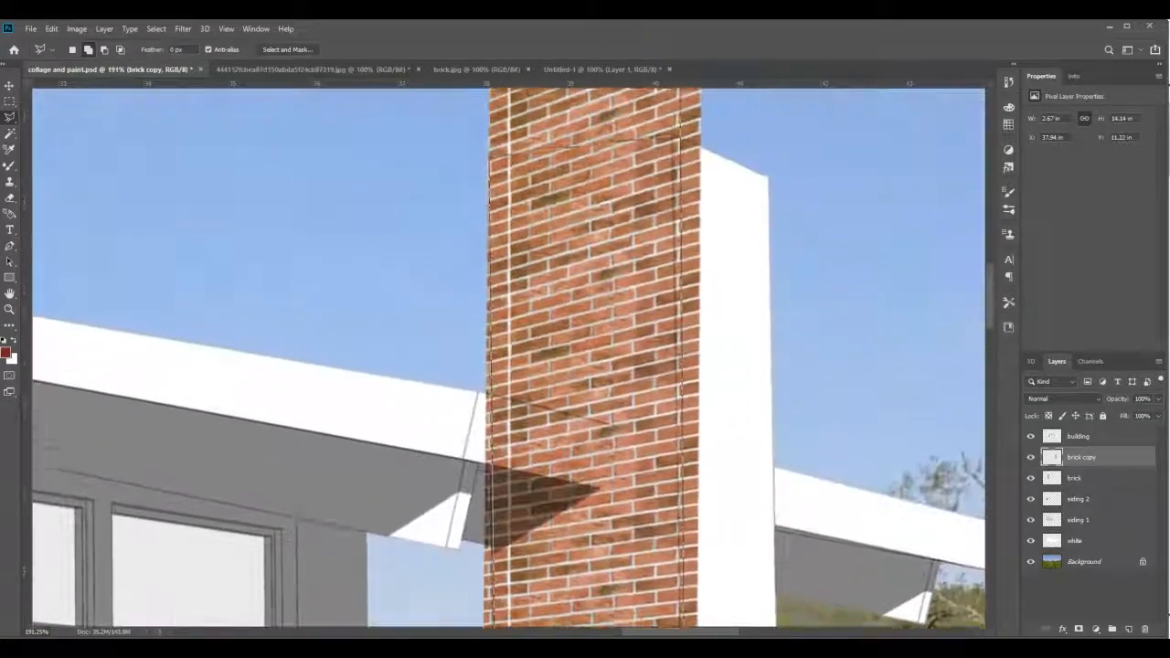
scroll(681, 133, up, 3)
click(673, 315)
- Invert the selection and delete the excess brick outside the shorter tower's left face
right_click(577, 363)
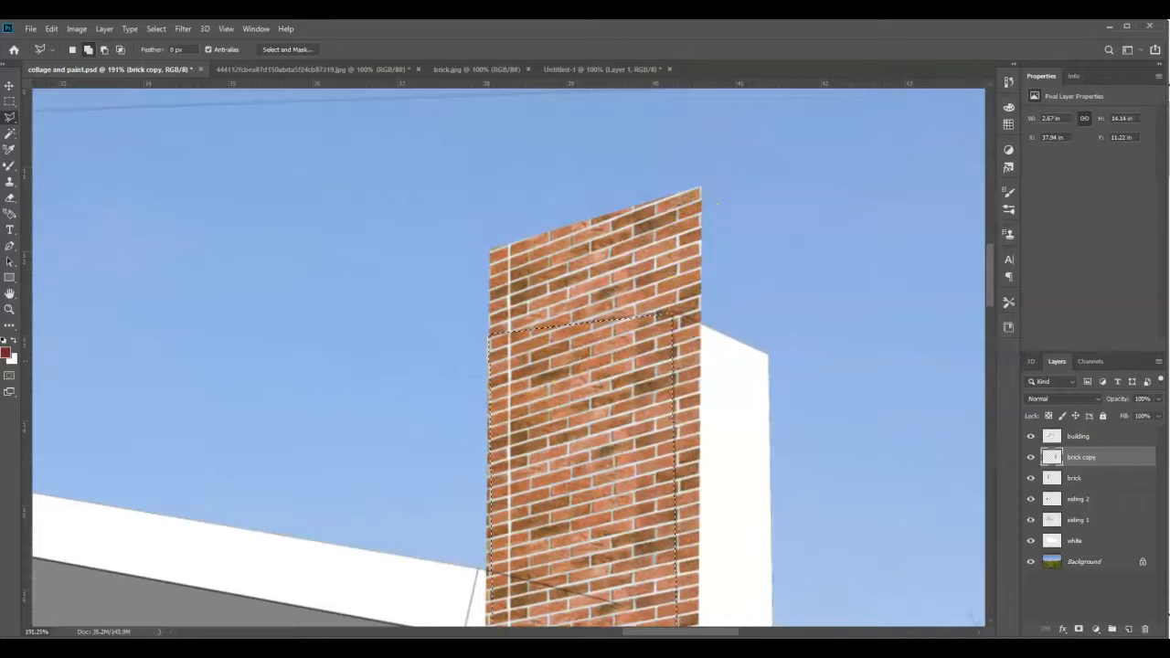
click(155, 28)
click(165, 77)
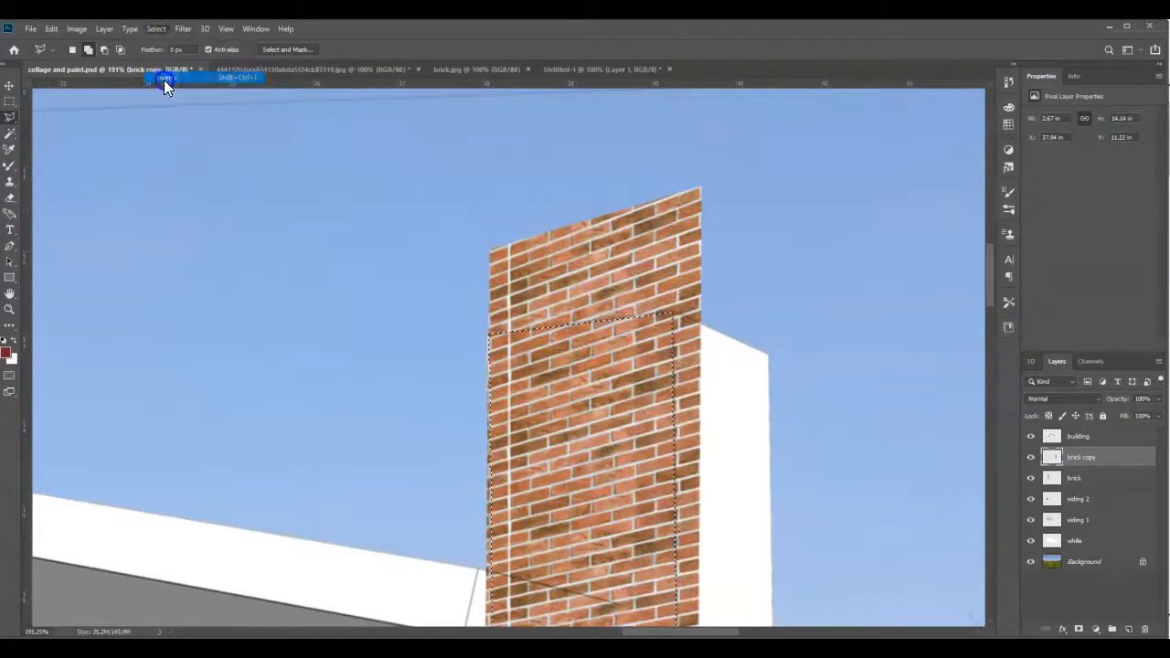
key(Delete)
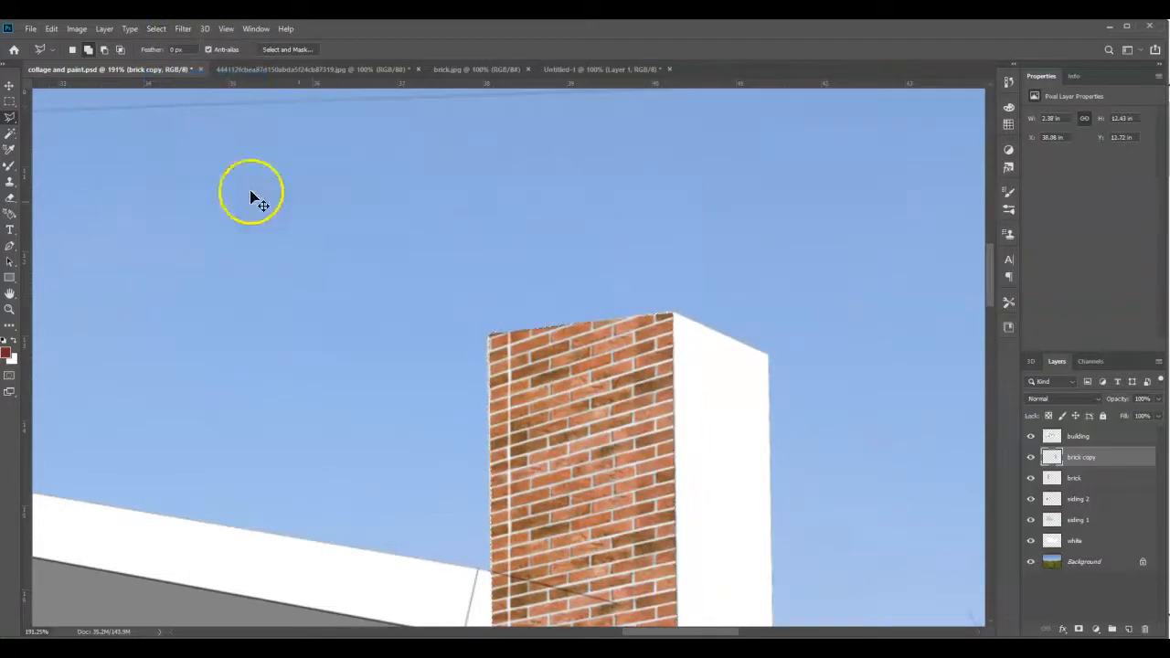
- Add a new layer above brick copy and name it brick 2
scroll(594, 319, down, 5)
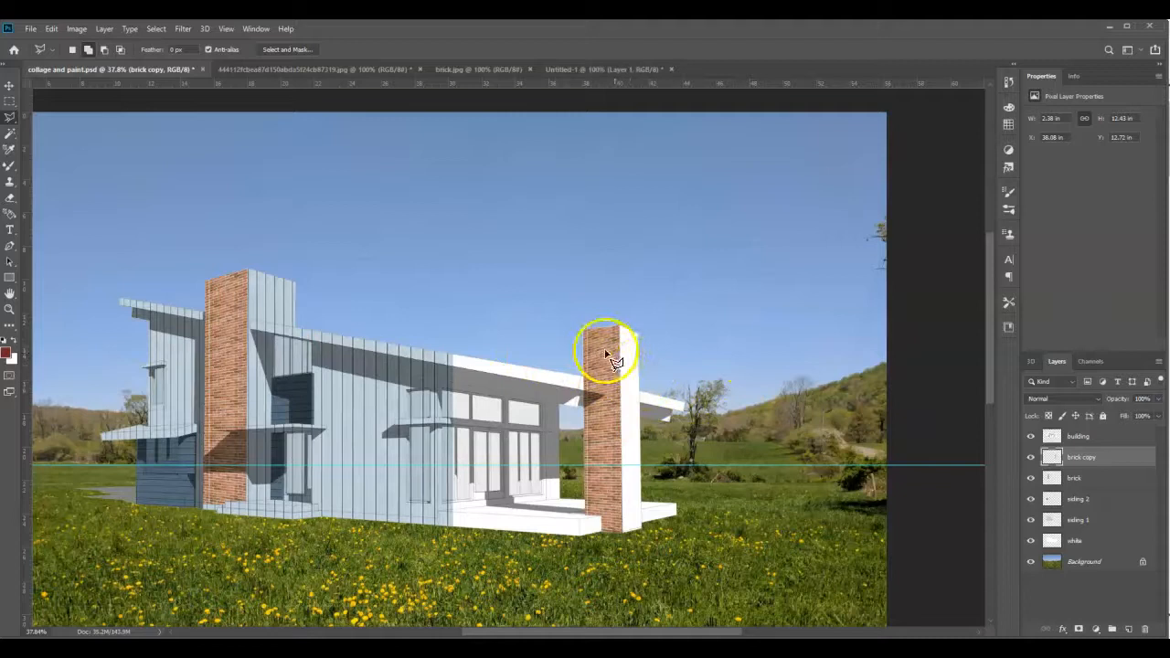
scroll(603, 348, down, 2)
scroll(319, 291, up, 1)
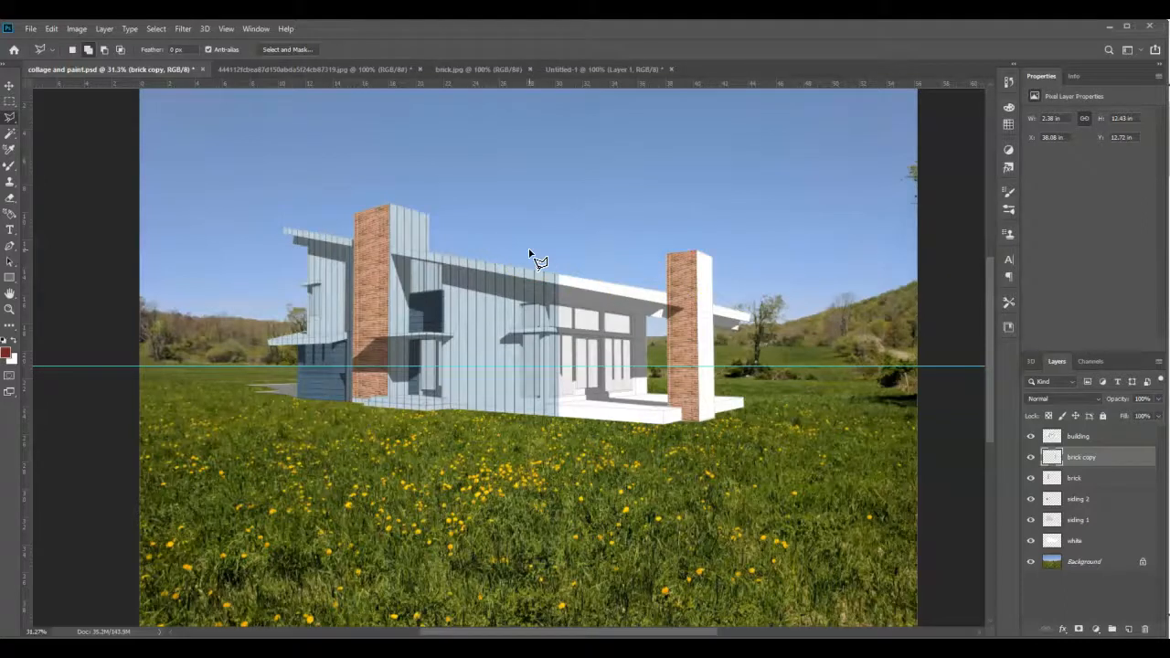
click(1133, 632)
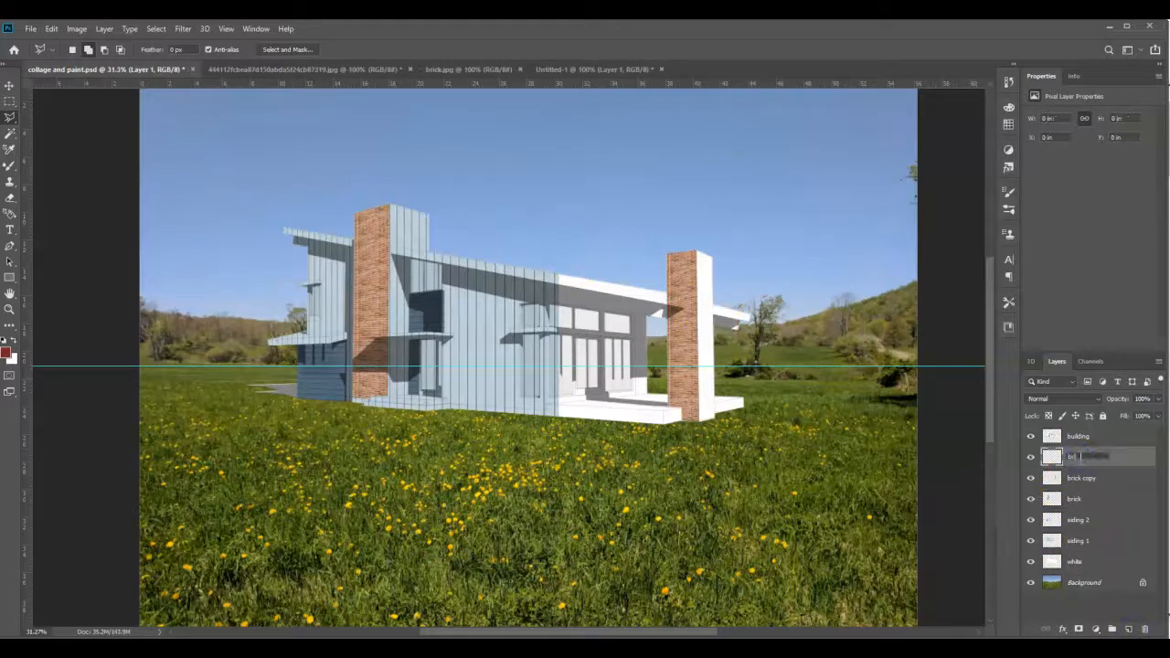
click(1082, 457)
text(brick 2)
key(Return)
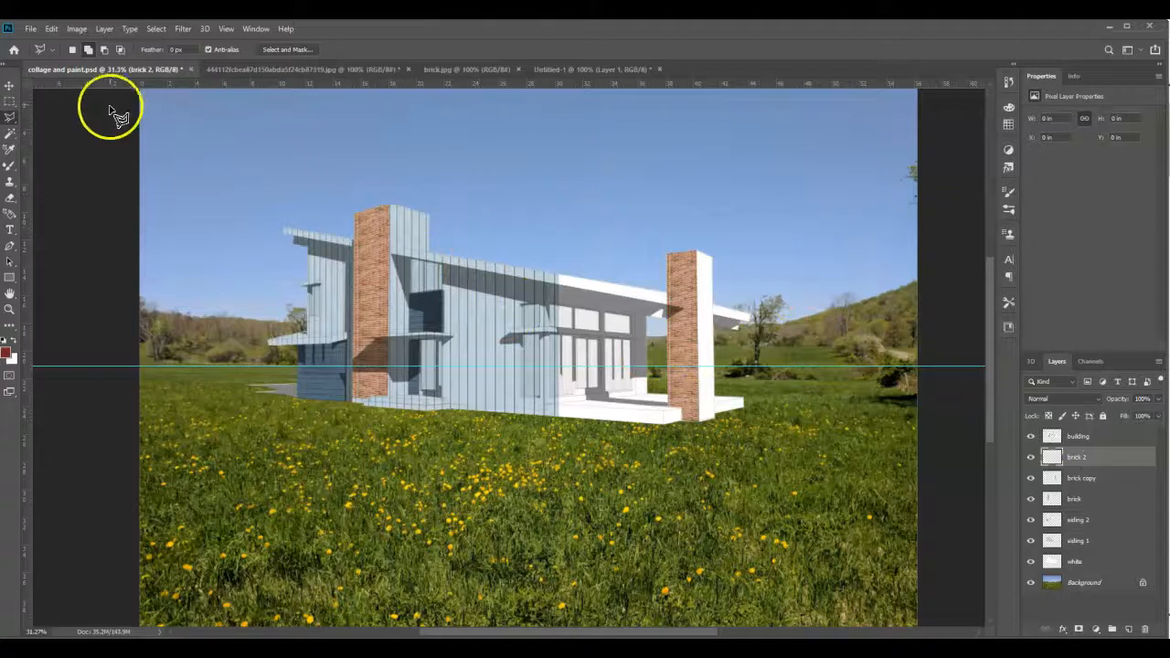
- Fill a rectangular selection of about 5.04 by 16.85 in over the tall tower's right face with the brick pattern
click(10, 100)
drag(374, 195, 444, 428)
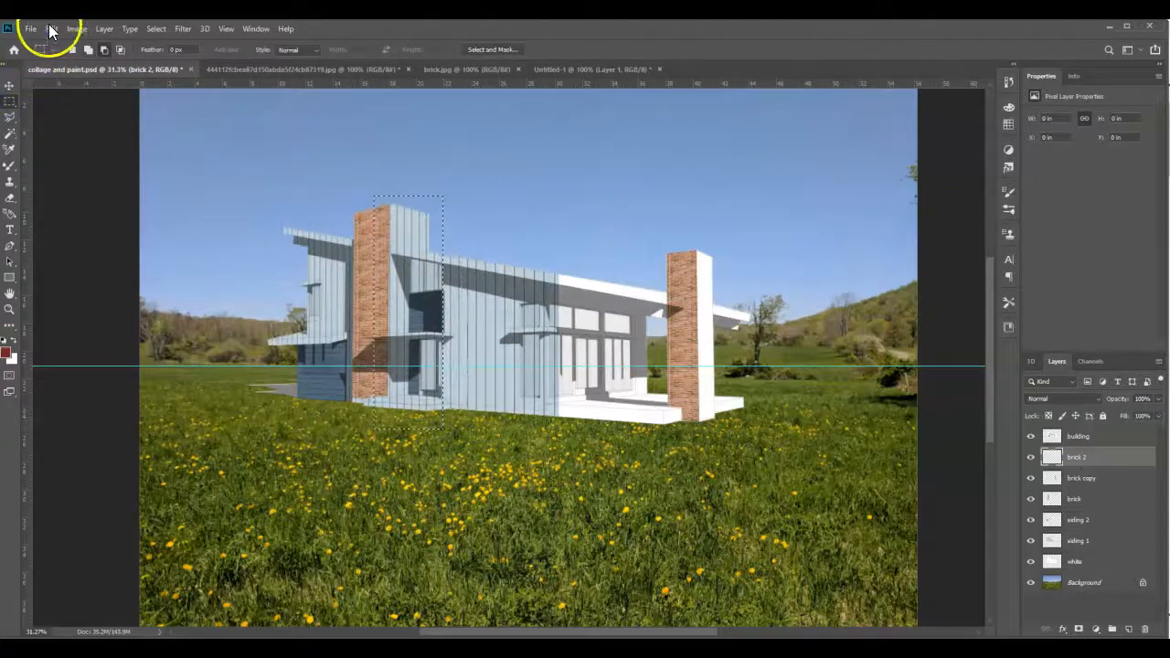
click(50, 29)
click(91, 219)
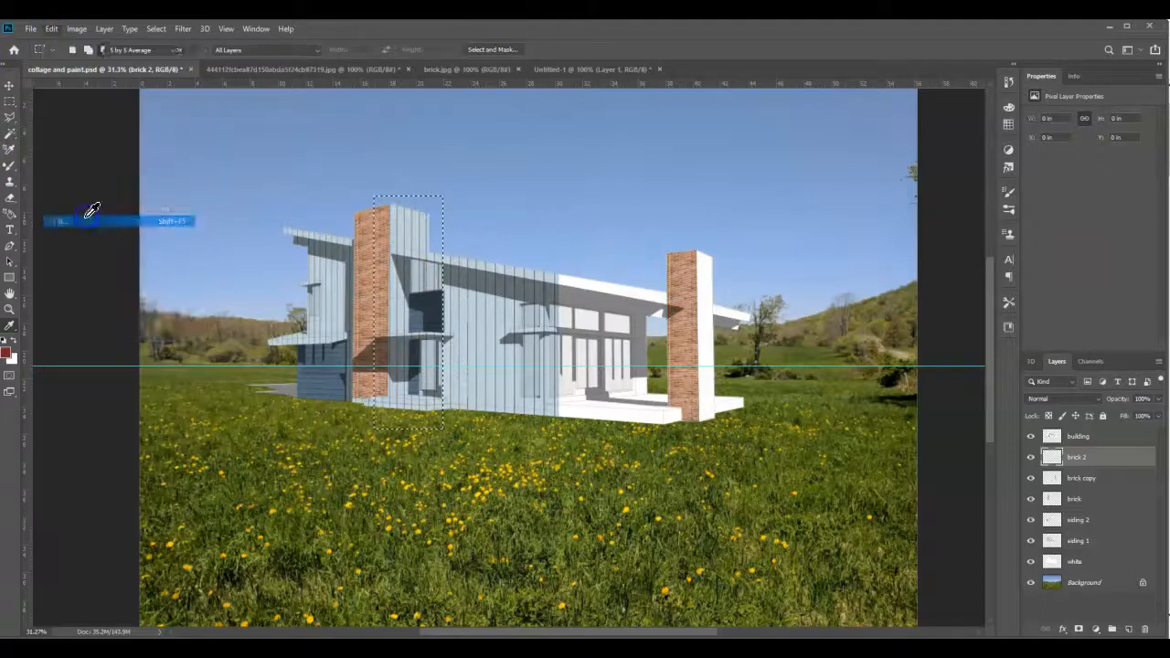
click(309, 196)
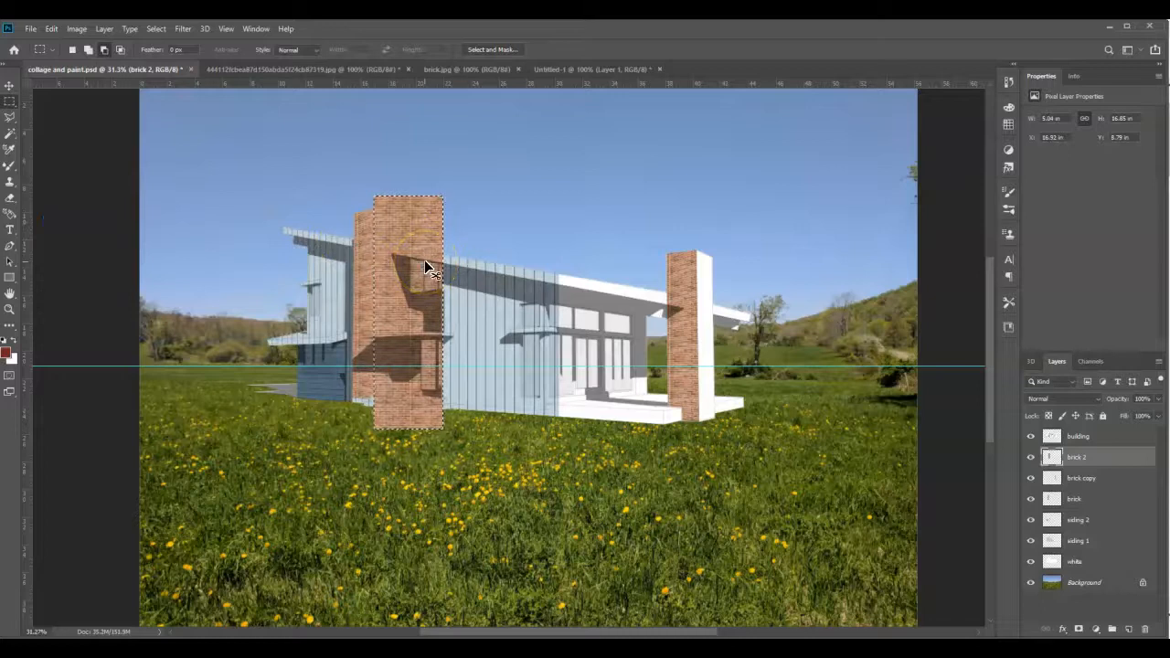
- Deselect and apply a Perspective transform to the brick 2 fill, shortening its right edge, with about 18.07 vertical skew
scroll(393, 257, up, 5)
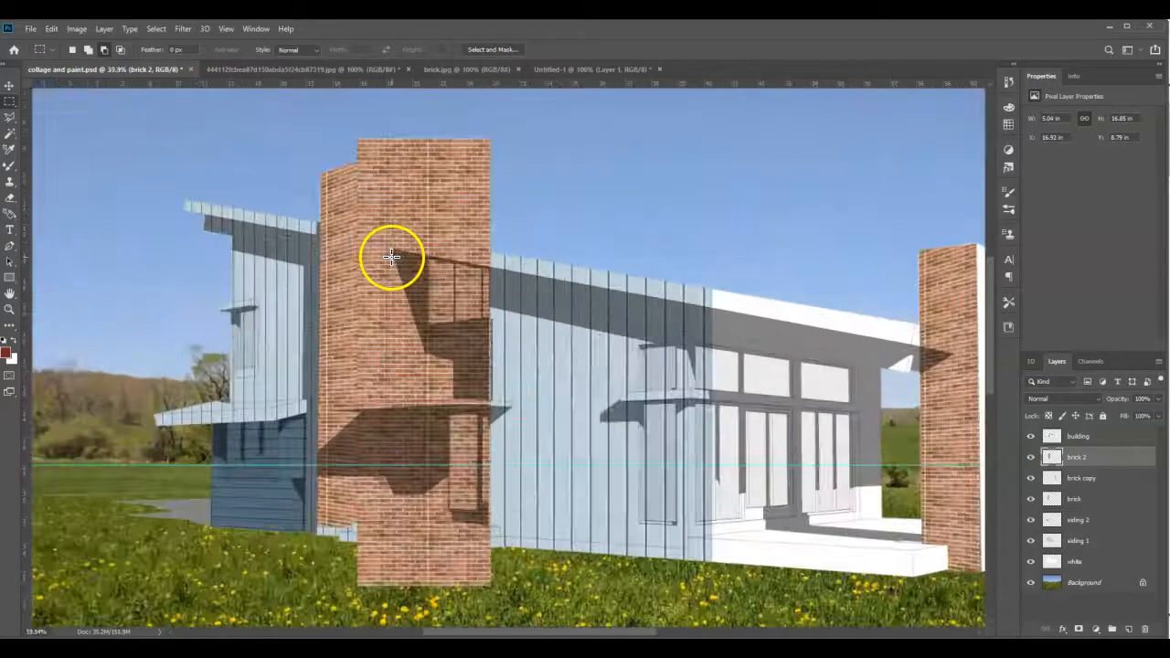
click(52, 29)
click(105, 310)
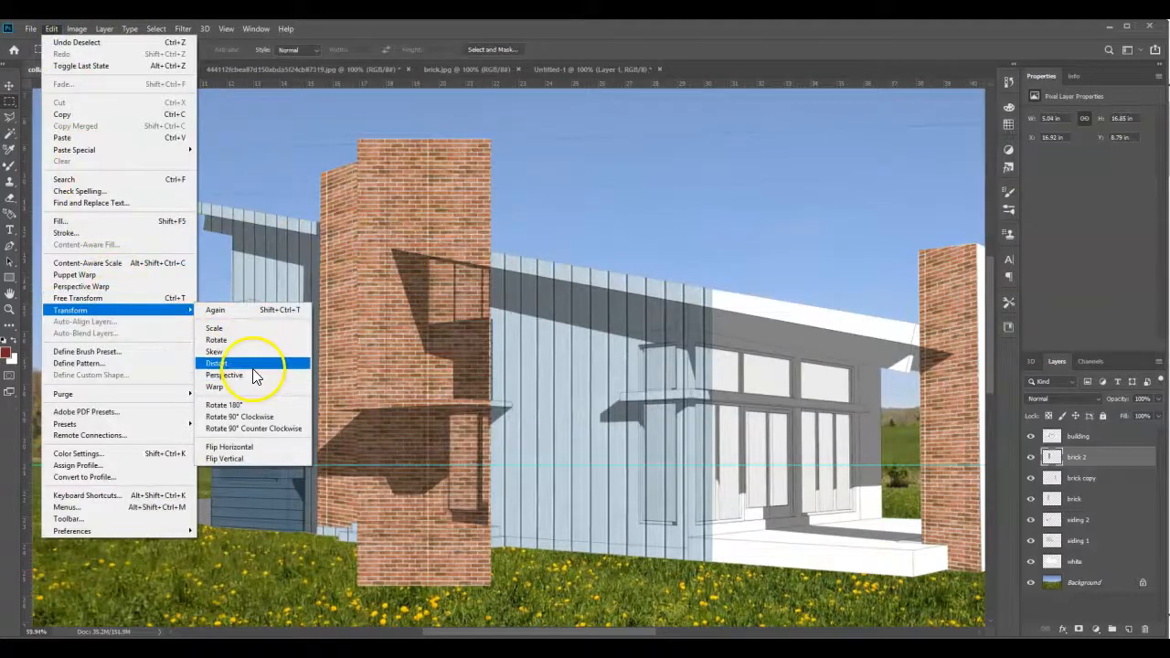
click(240, 352)
drag(485, 139, 486, 168)
drag(490, 366, 488, 379)
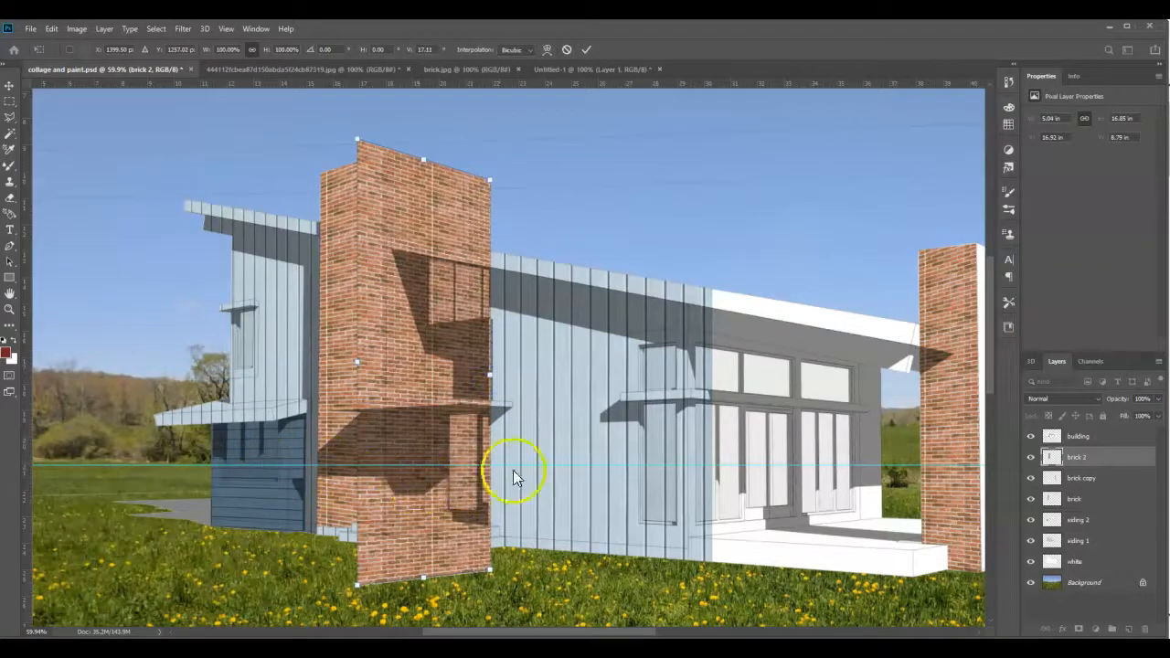
drag(491, 382, 490, 382)
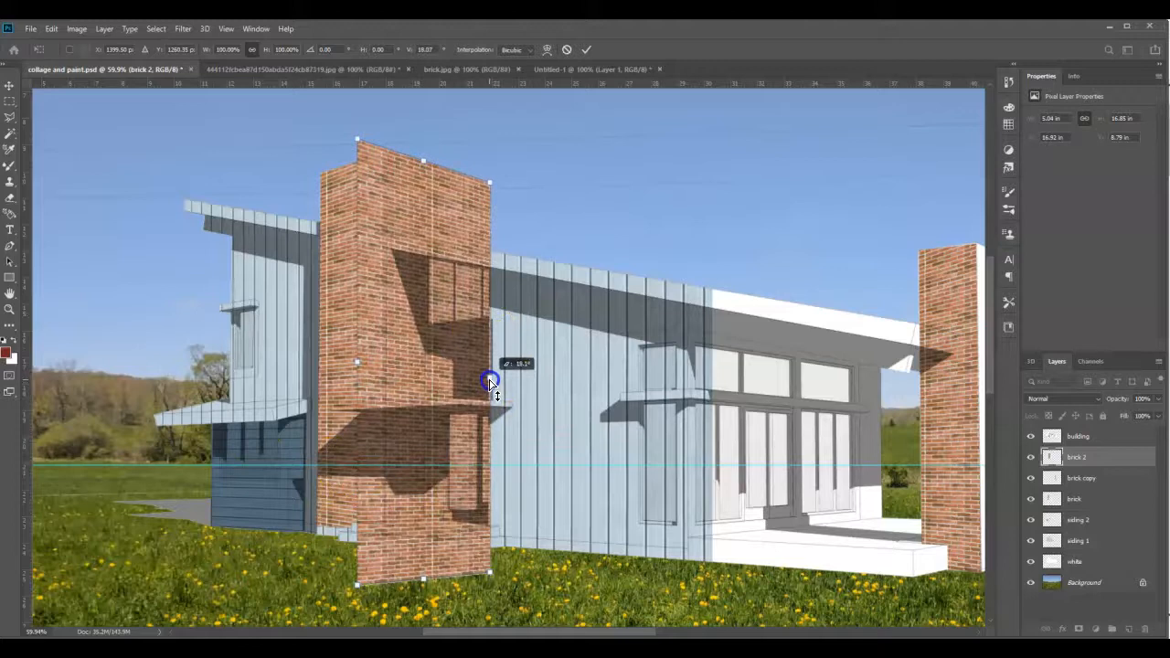
- Refine the brick 2 perspective against the tower's top edge and canopy line, bringing the vertical skew to about 15.13
scroll(412, 138, up, 6)
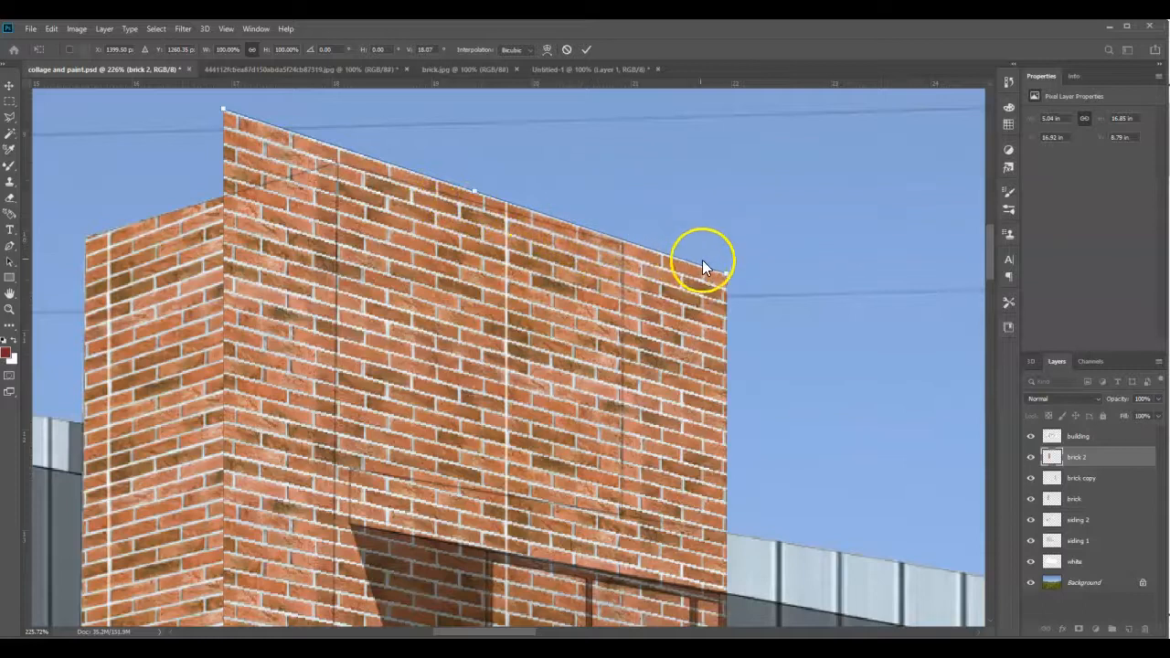
drag(722, 272, 724, 261)
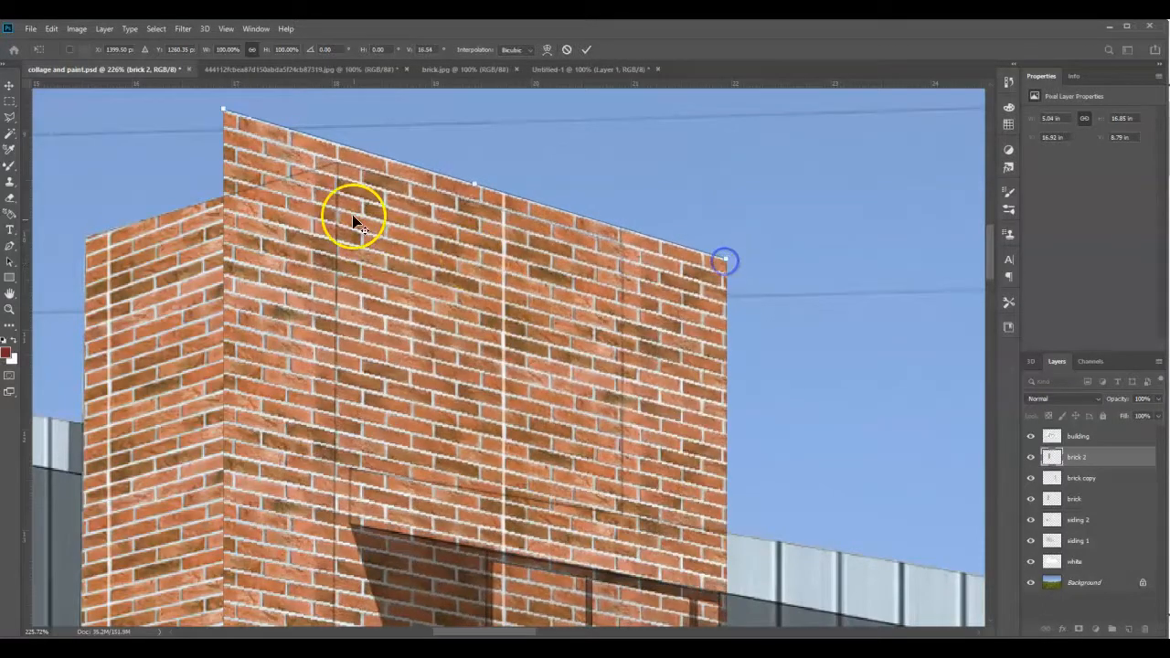
scroll(353, 221, down, 6)
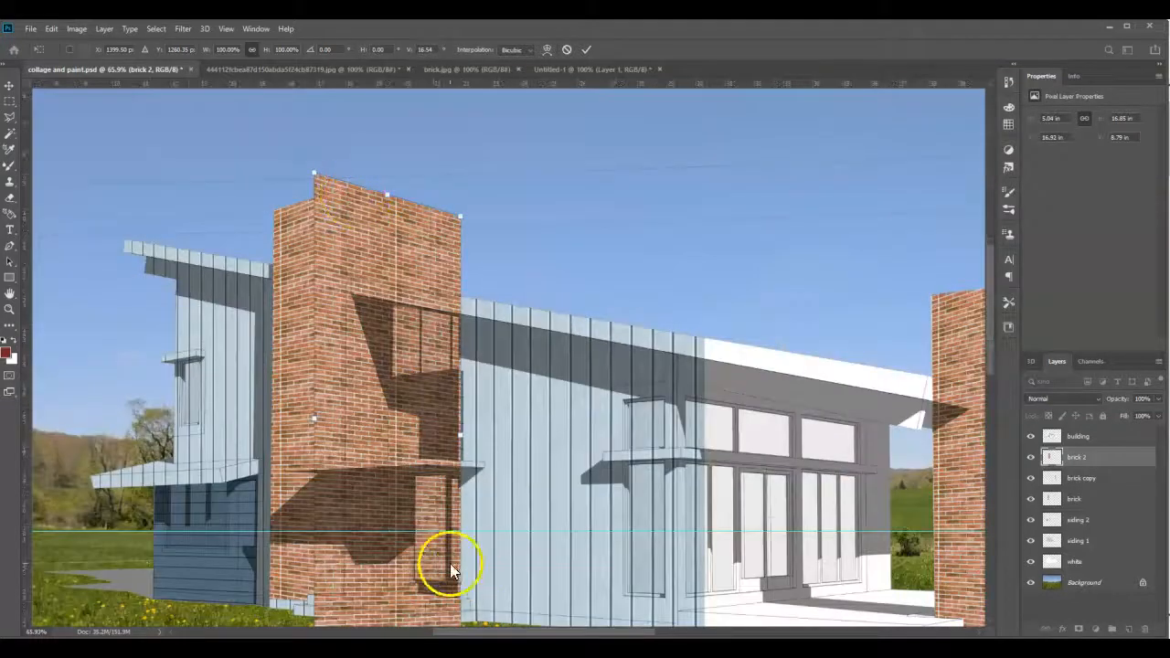
scroll(433, 551, up, 5)
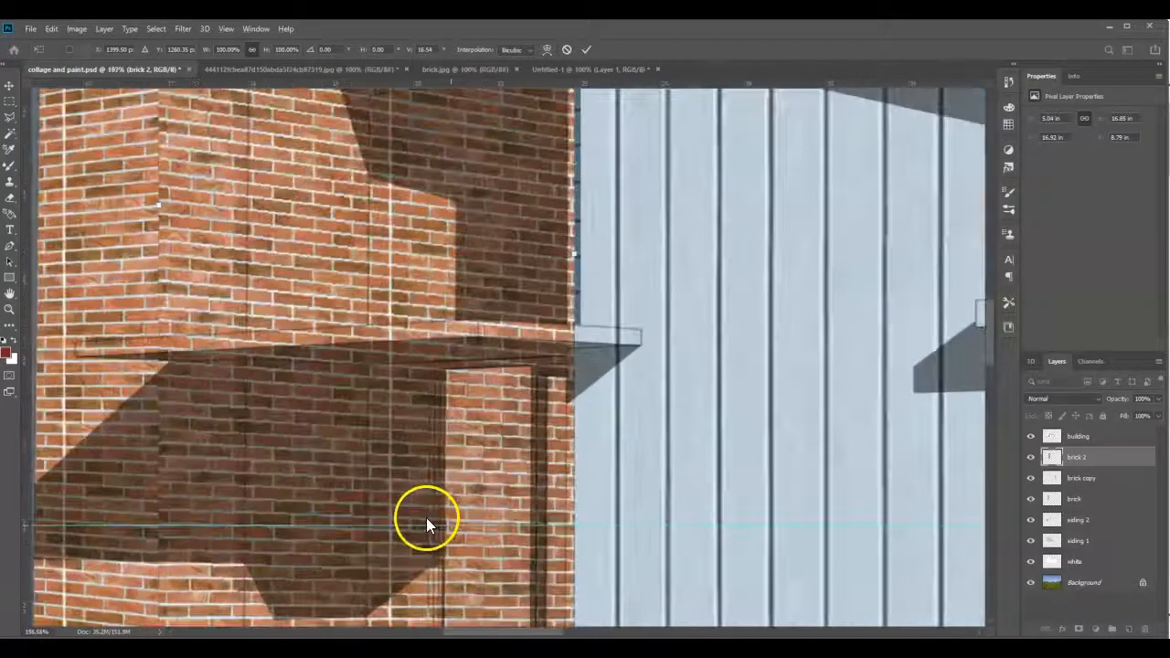
drag(574, 258, 577, 245)
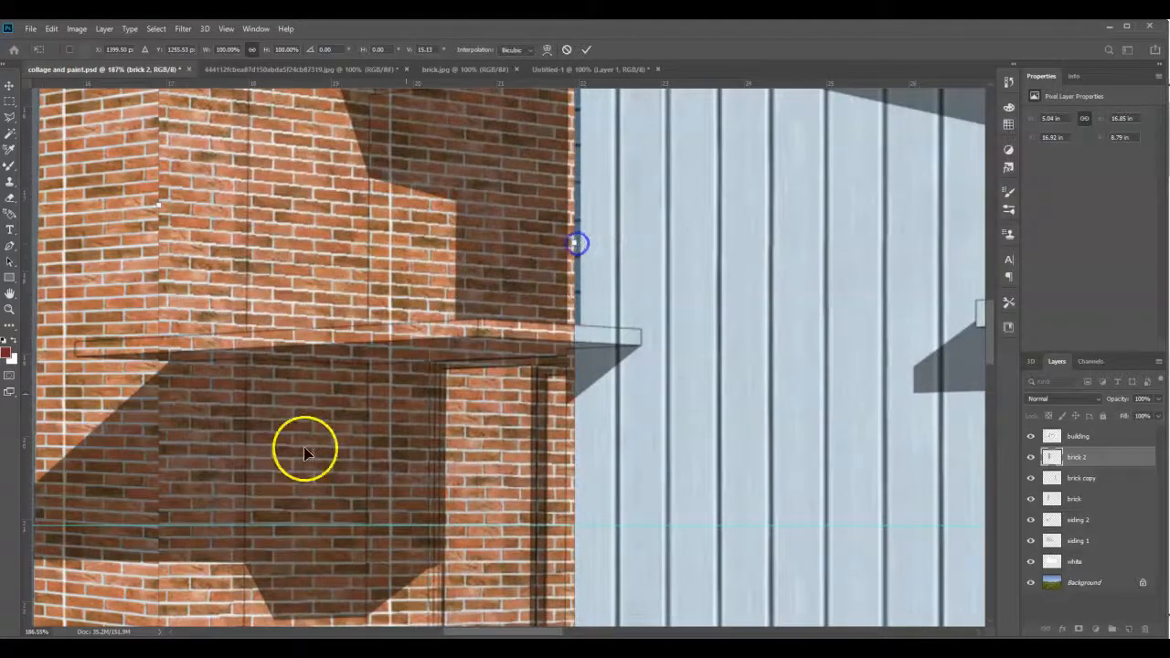
- Refine the brick 2 perspective along the tall tower's top edge, bringing the vertical skew to about 16.12, and apply the transform
scroll(499, 525, down, 4)
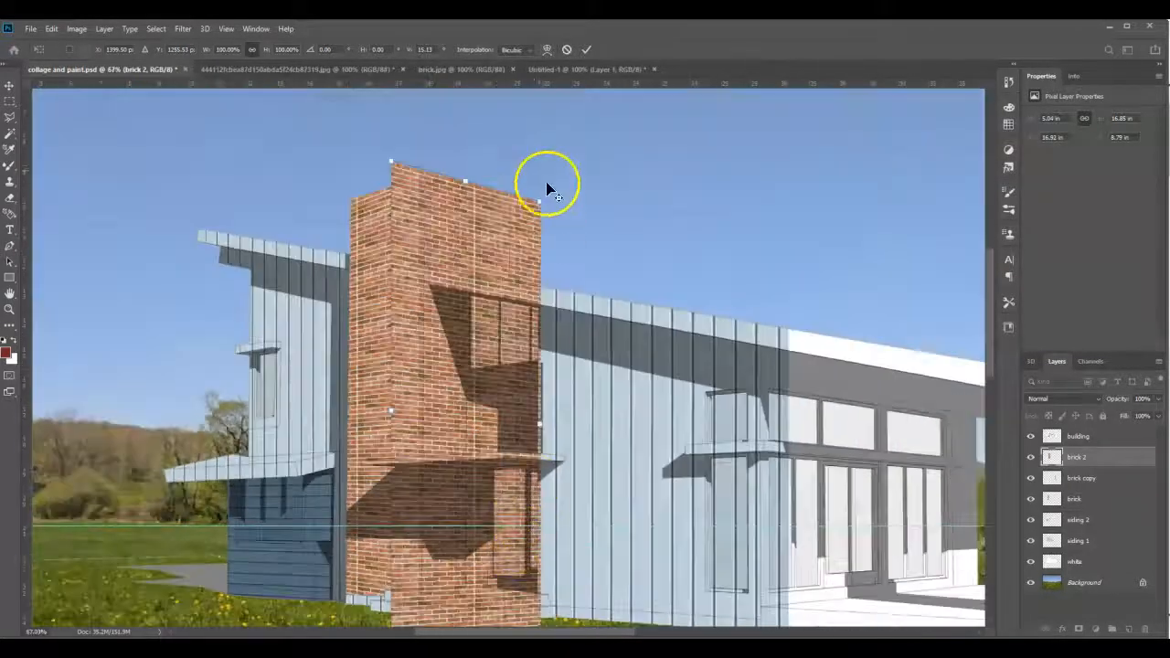
scroll(516, 199, up, 5)
scroll(510, 224, up, 1)
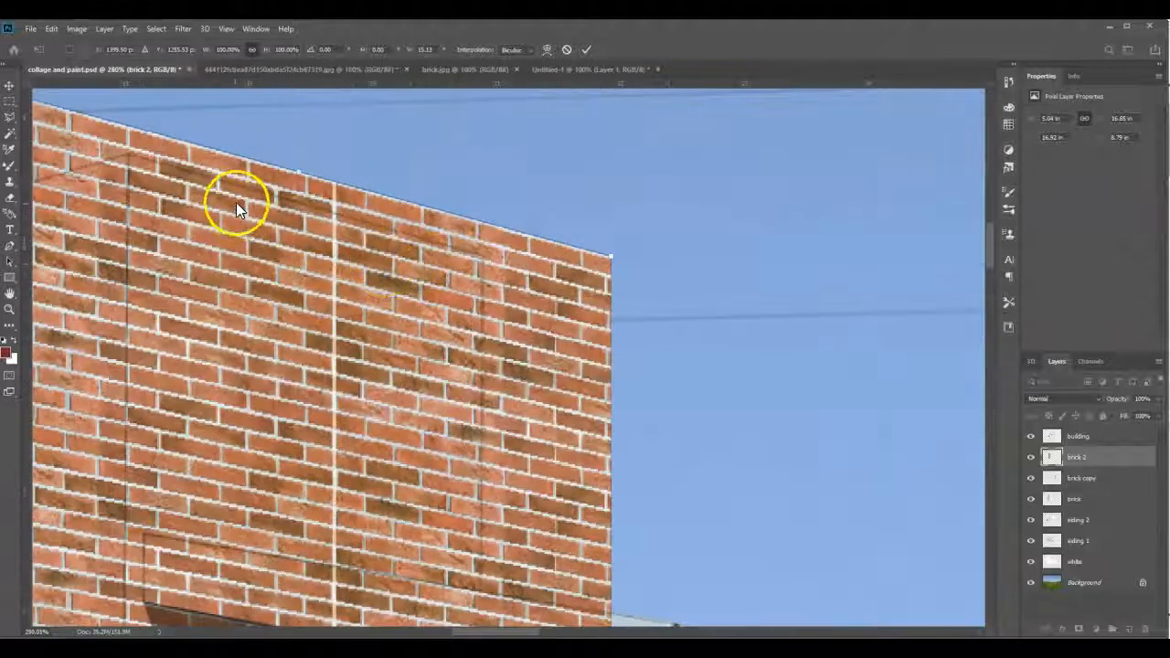
drag(610, 256, 614, 267)
scroll(387, 254, down, 8)
scroll(457, 491, down, 2)
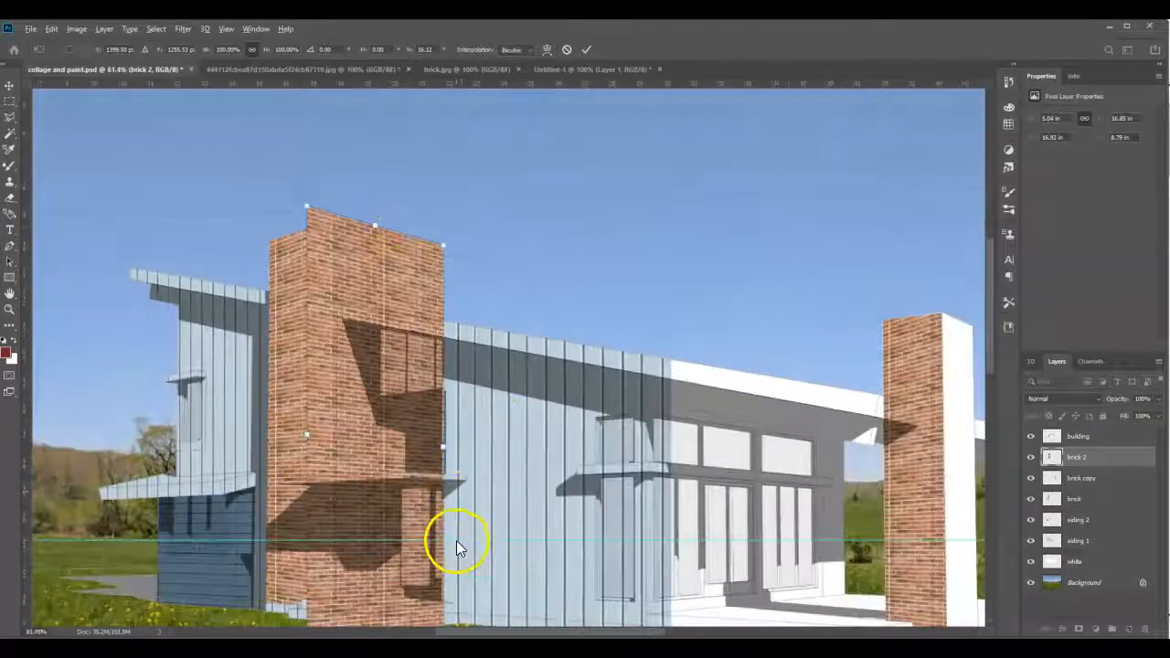
scroll(418, 522, up, 5)
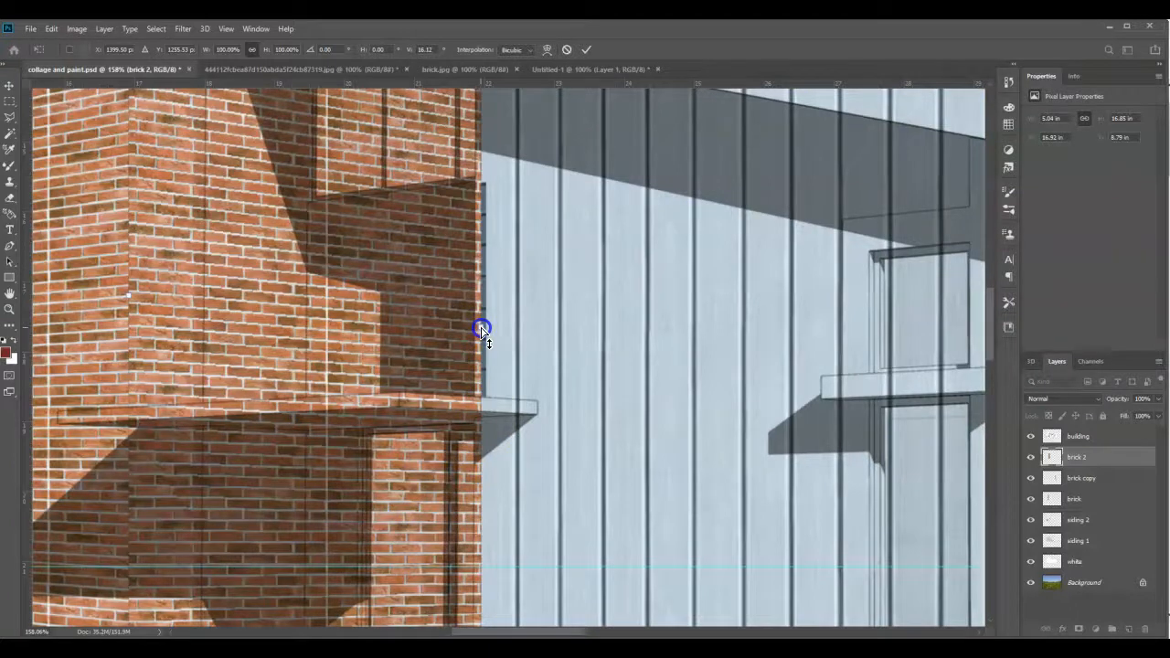
scroll(448, 378, down, 4)
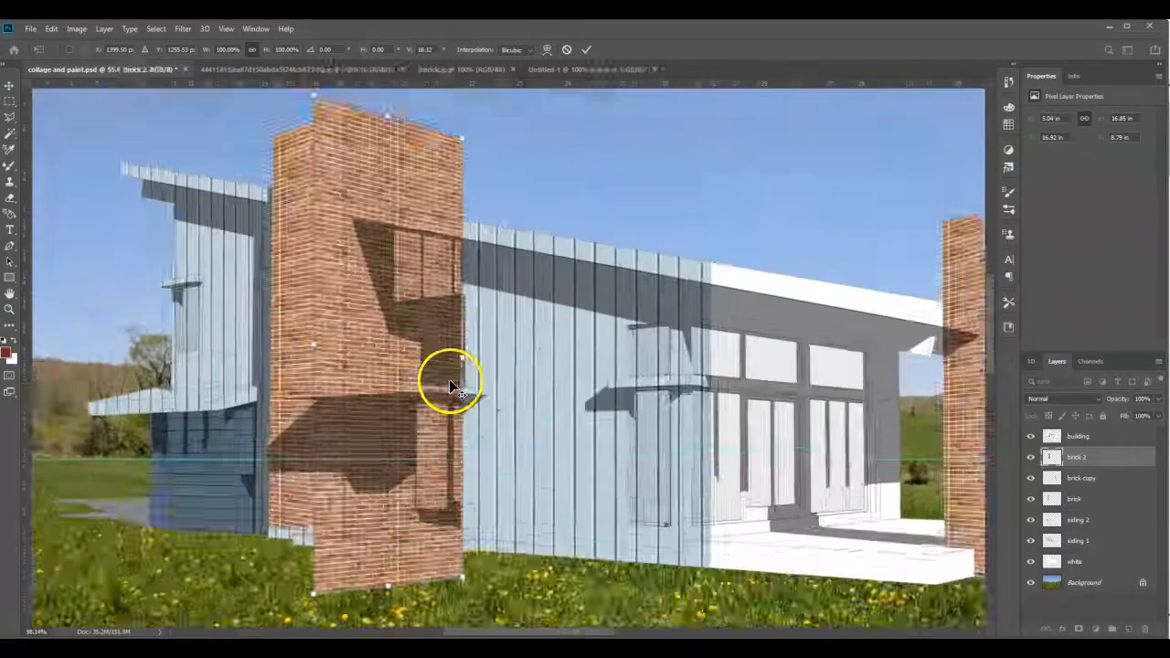
key(alt+space)
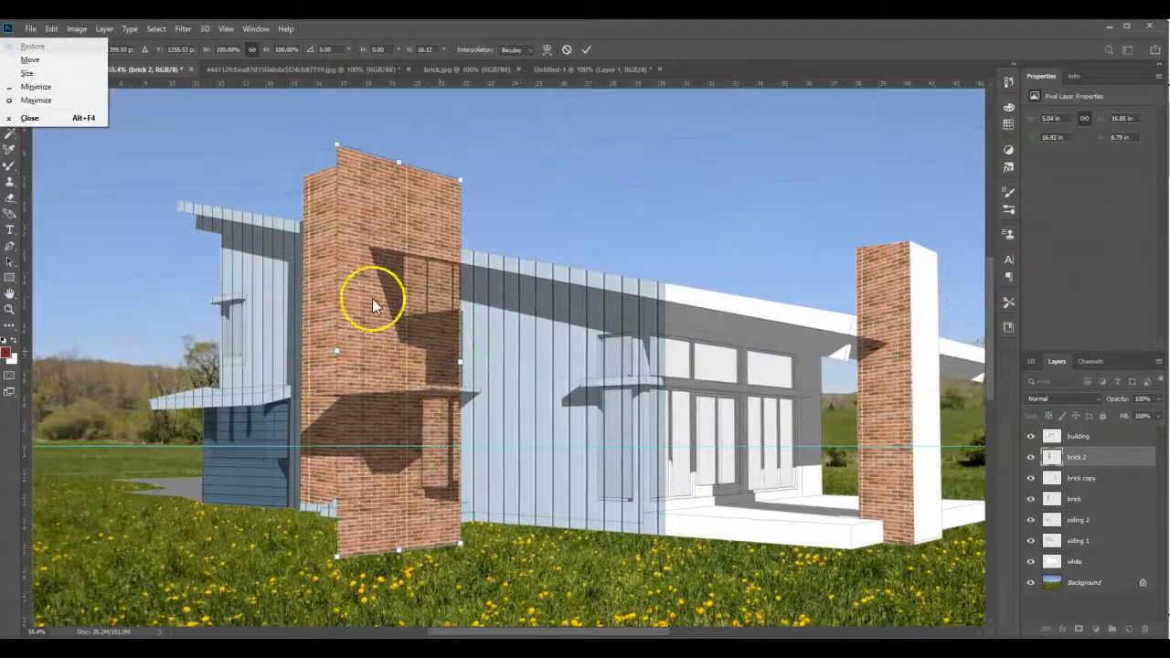
click(466, 278)
double_click(402, 274)
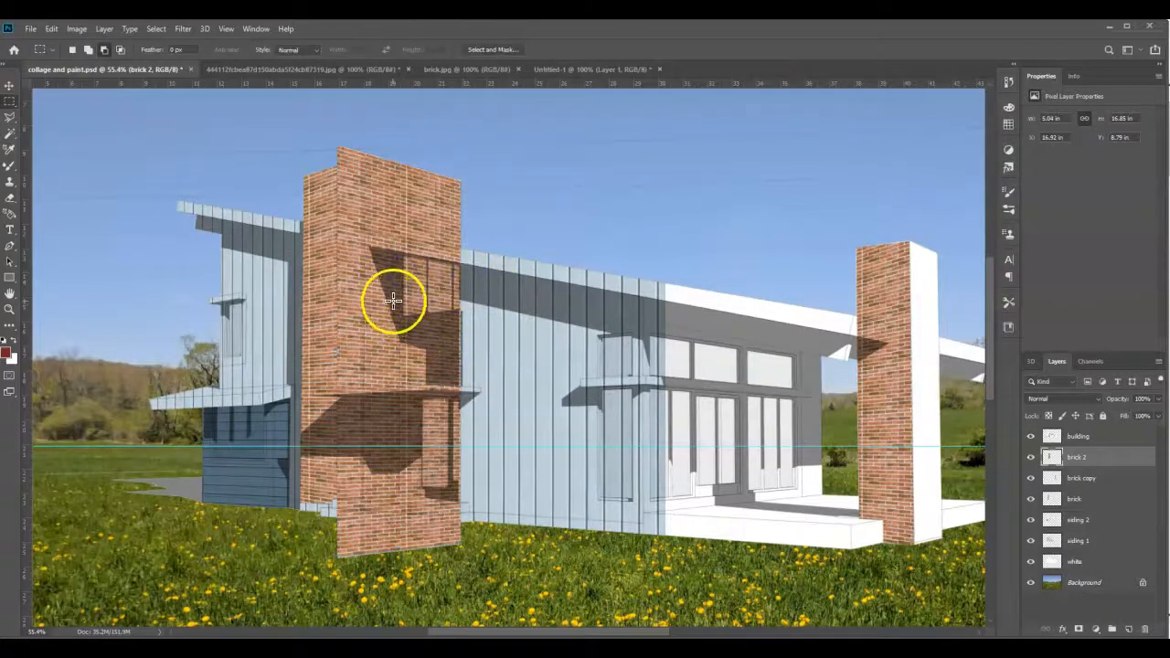
- Outline the tall tower's exposed right face, about 3 by 13.89 in, with the Polygonal Lasso, following the top edge and roofline
click(9, 116)
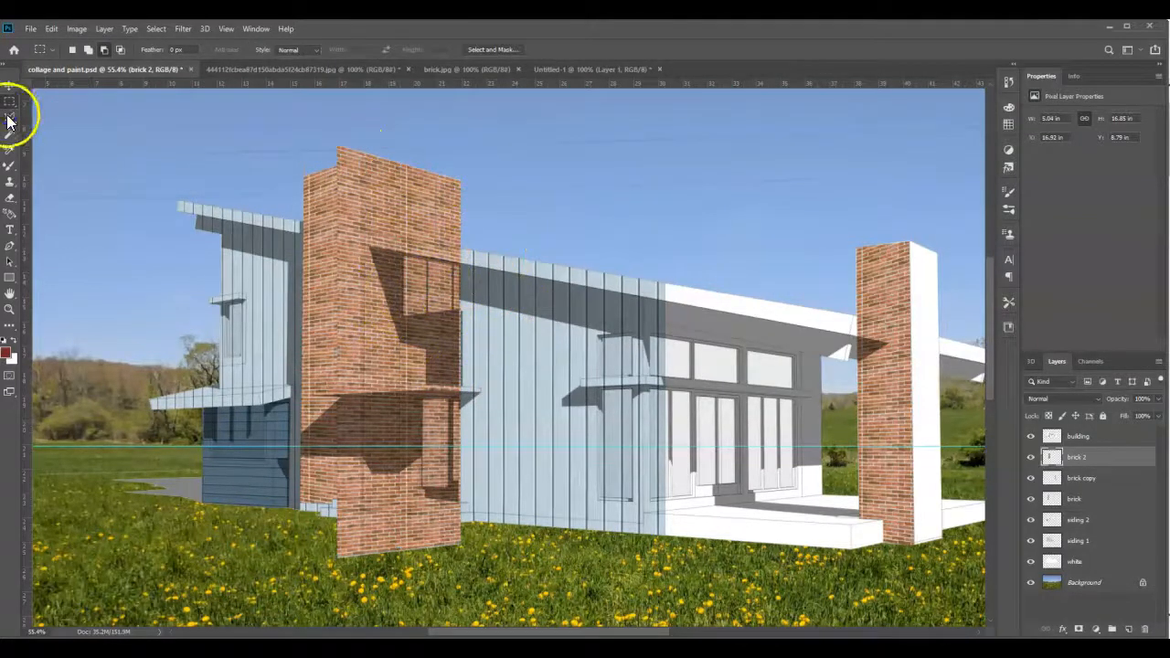
scroll(302, 197, up, 2)
scroll(366, 137, up, 8)
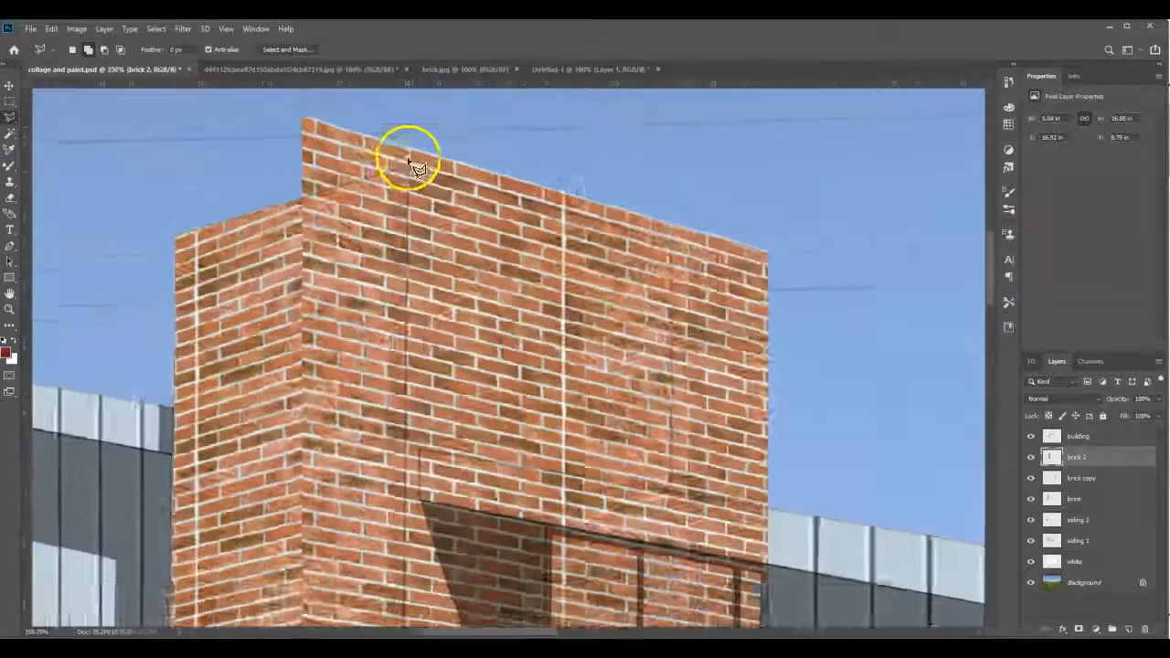
click(409, 171)
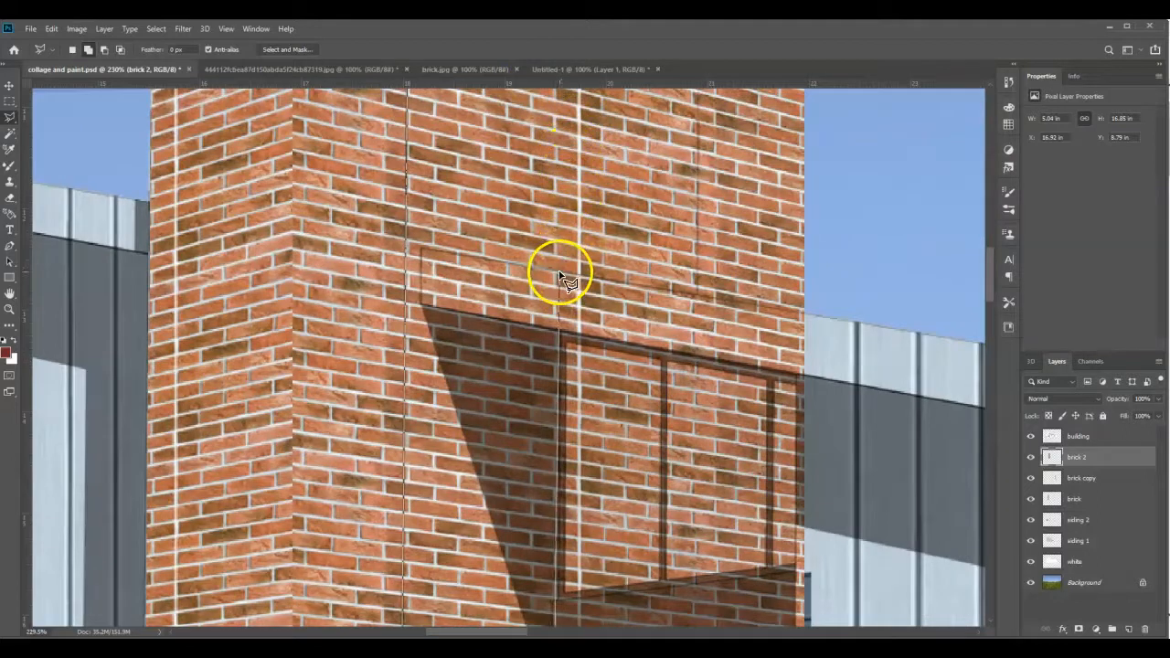
click(695, 294)
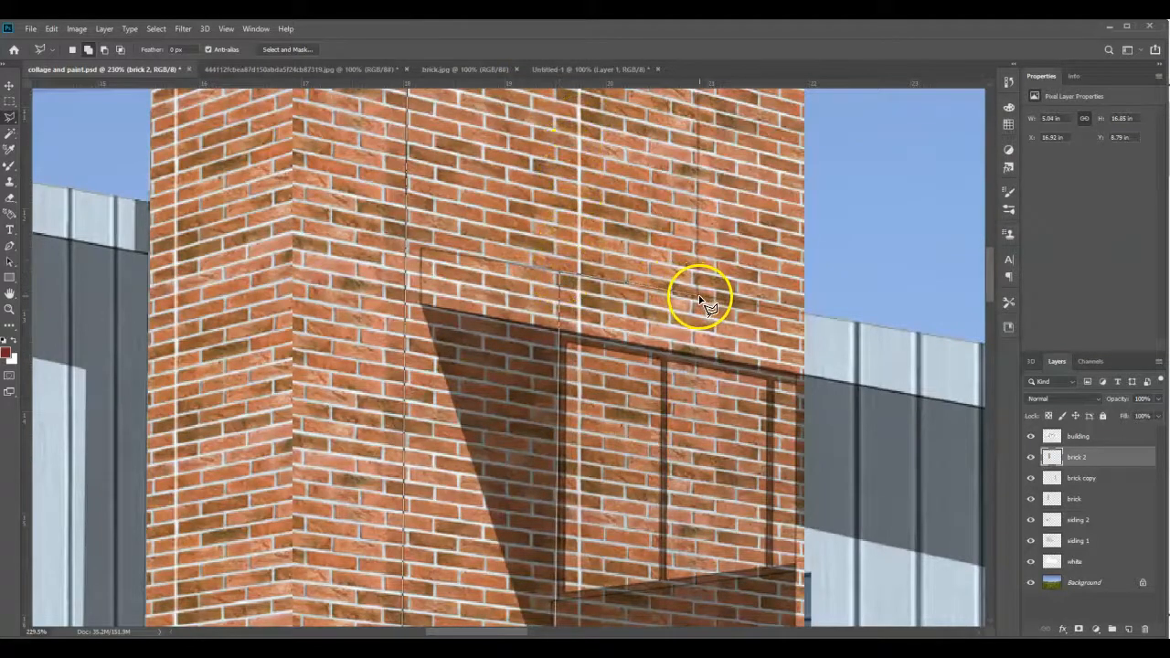
mouse_move(662, 198)
mouse_down()
mouse_move(670, 51)
mouse_move(698, 256)
mouse_up()
double_click(699, 258)
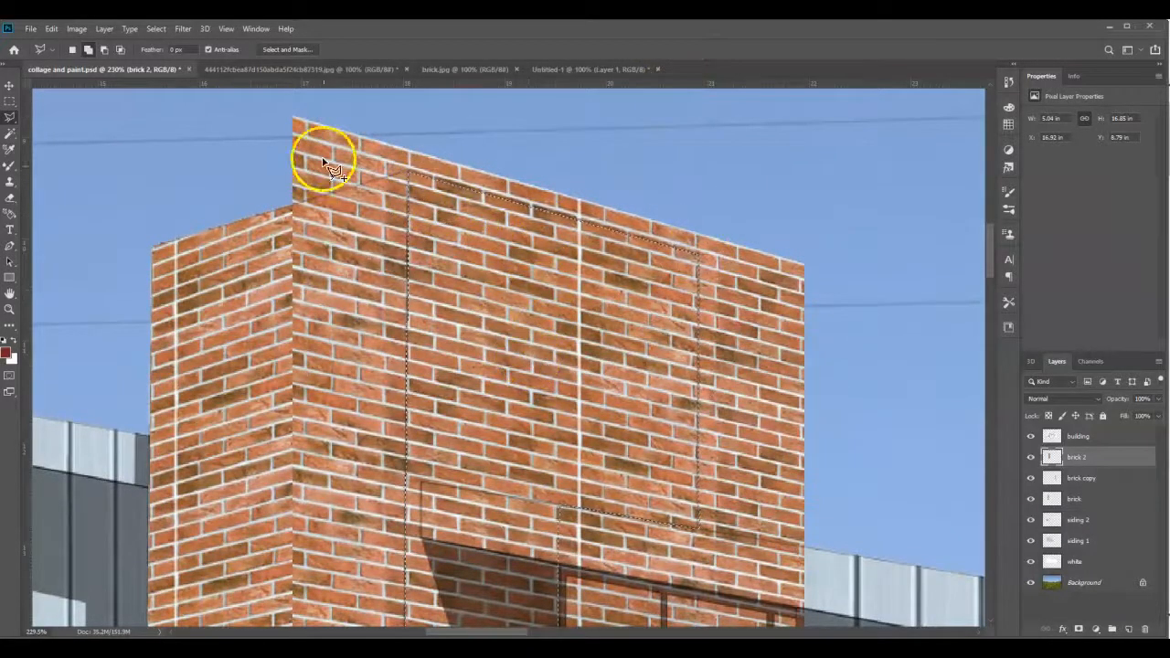
- Invert the selection, delete the excess brick outside the tall tower's right face on brick 2, and deselect
click(155, 29)
click(168, 77)
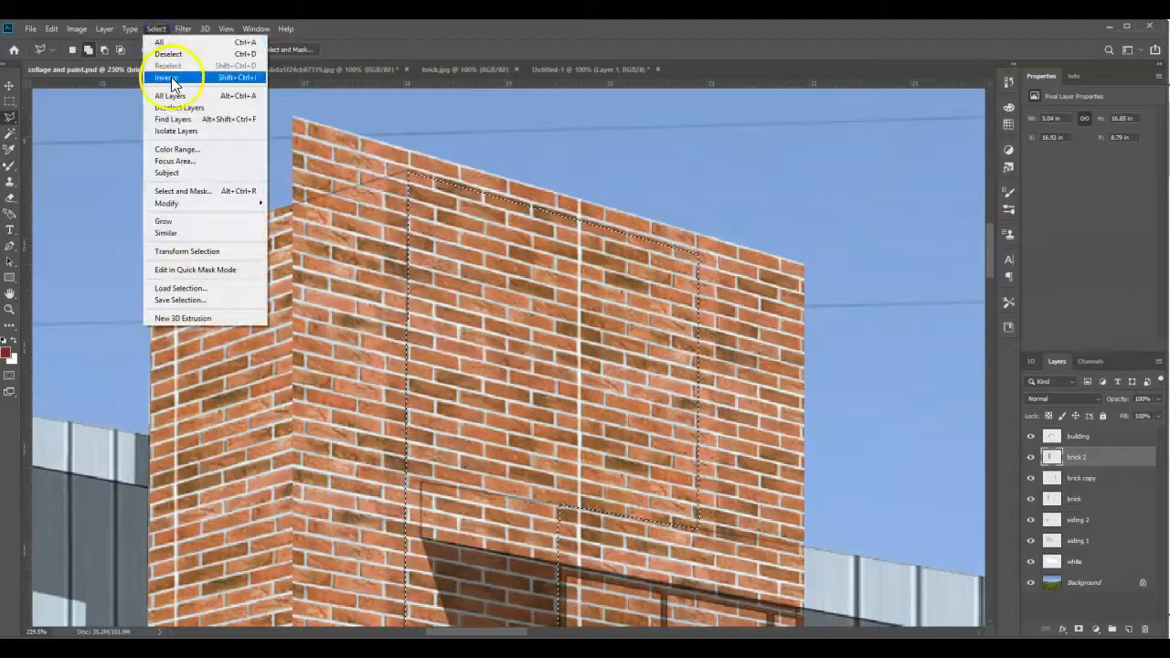
key(Delete)
key(ctrl+d)
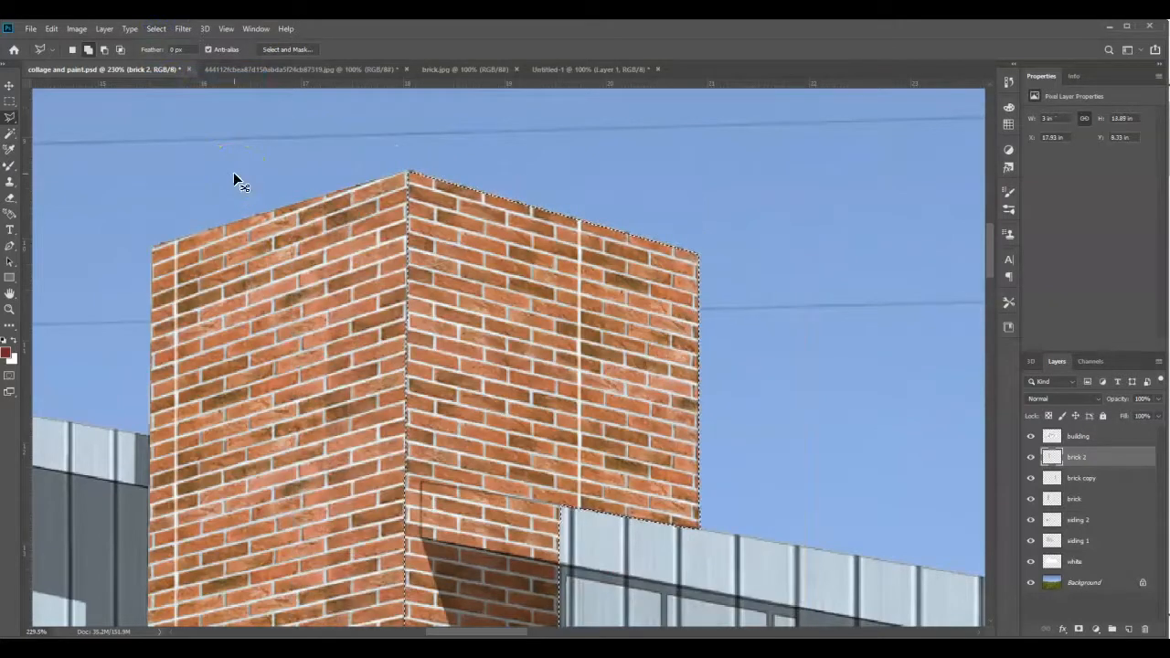
scroll(399, 297, down, 5)
scroll(355, 284, down, 5)
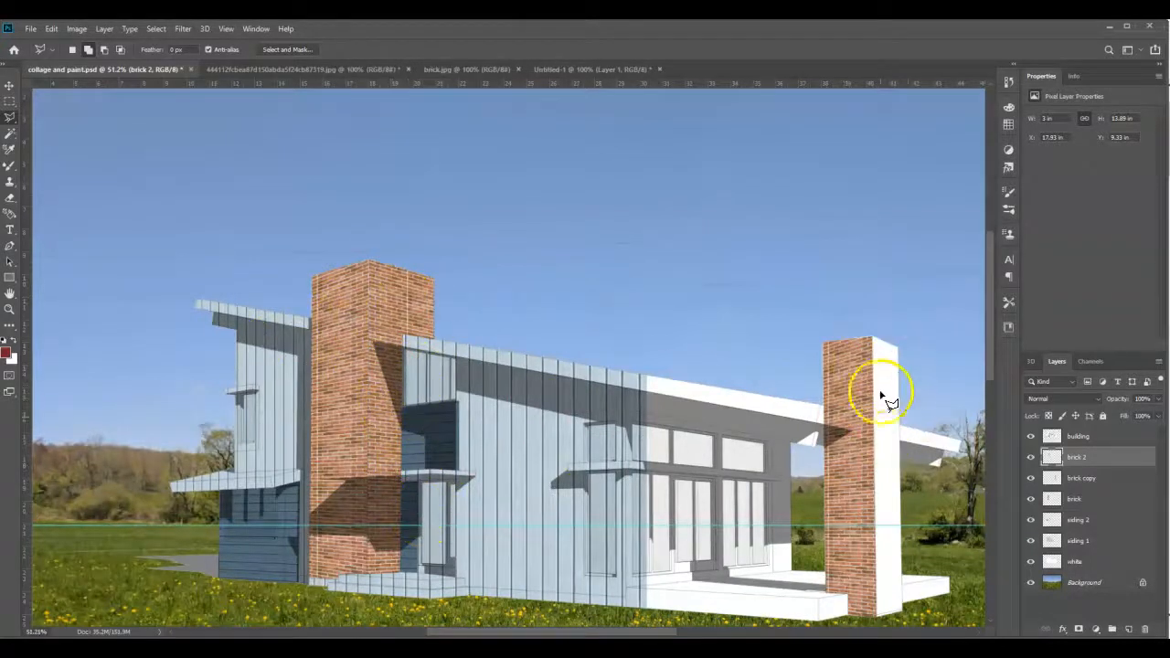
- Add a new layer above brick 2 and name it brick3
scroll(139, 211, down, 6)
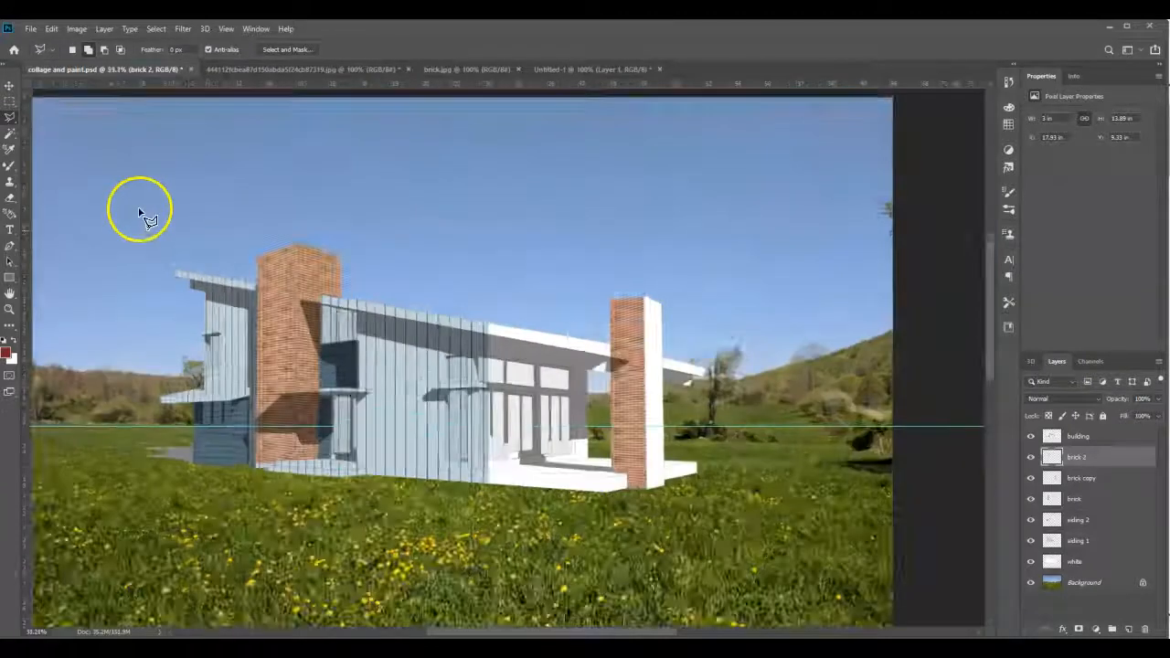
scroll(601, 355, up, 6)
scroll(498, 307, up, 2)
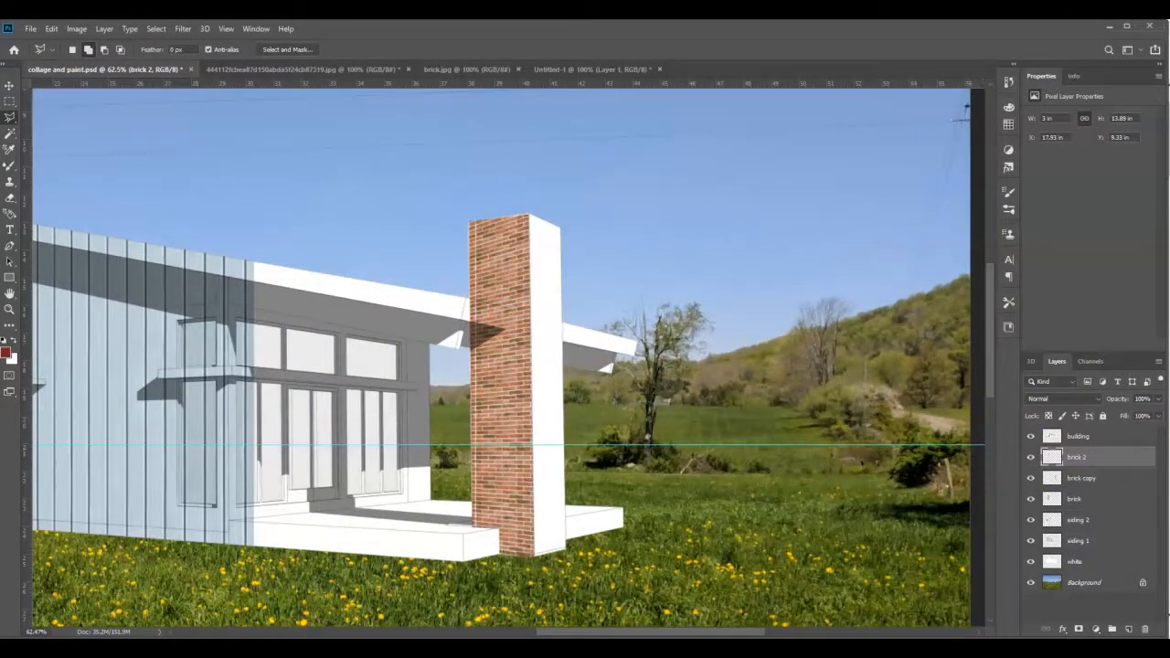
click(1130, 630)
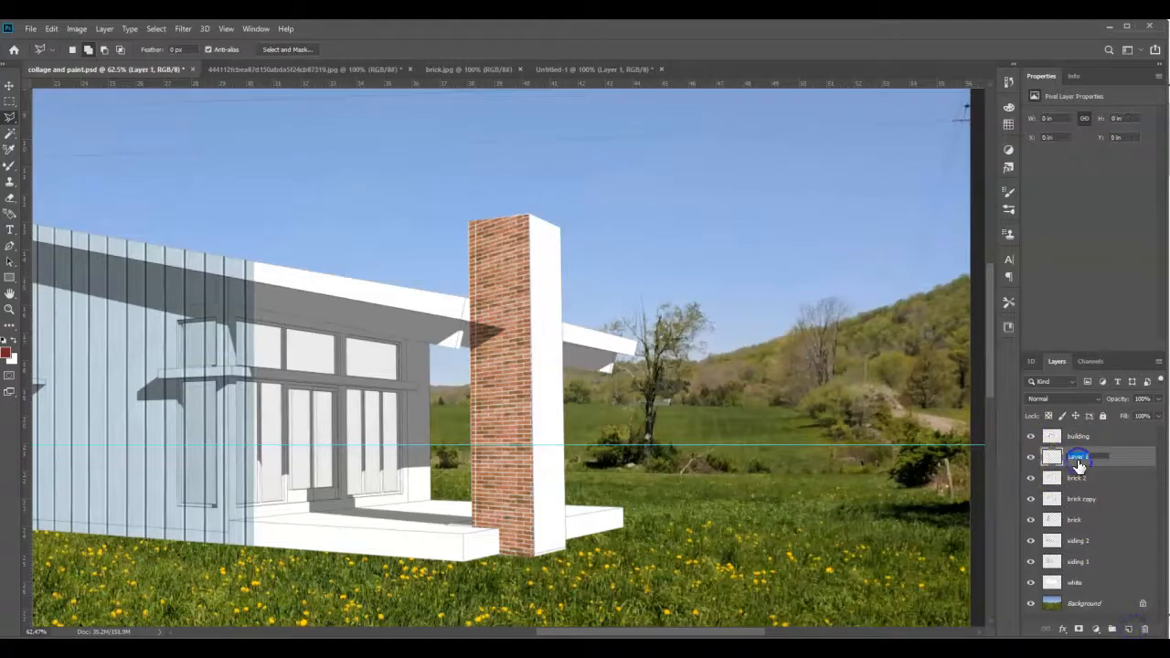
key(Return)
- Fill a rectangular selection of about 2.68 by 13.29 in over the smaller tower's white right face with the brick pattern
click(10, 101)
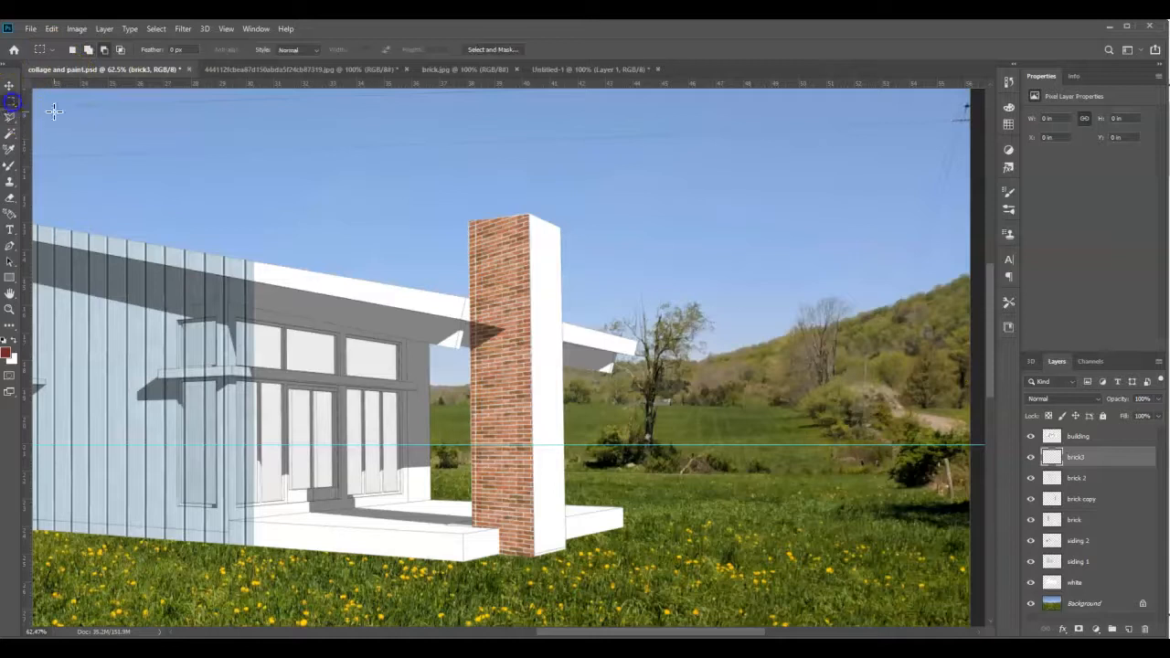
drag(513, 206, 586, 557)
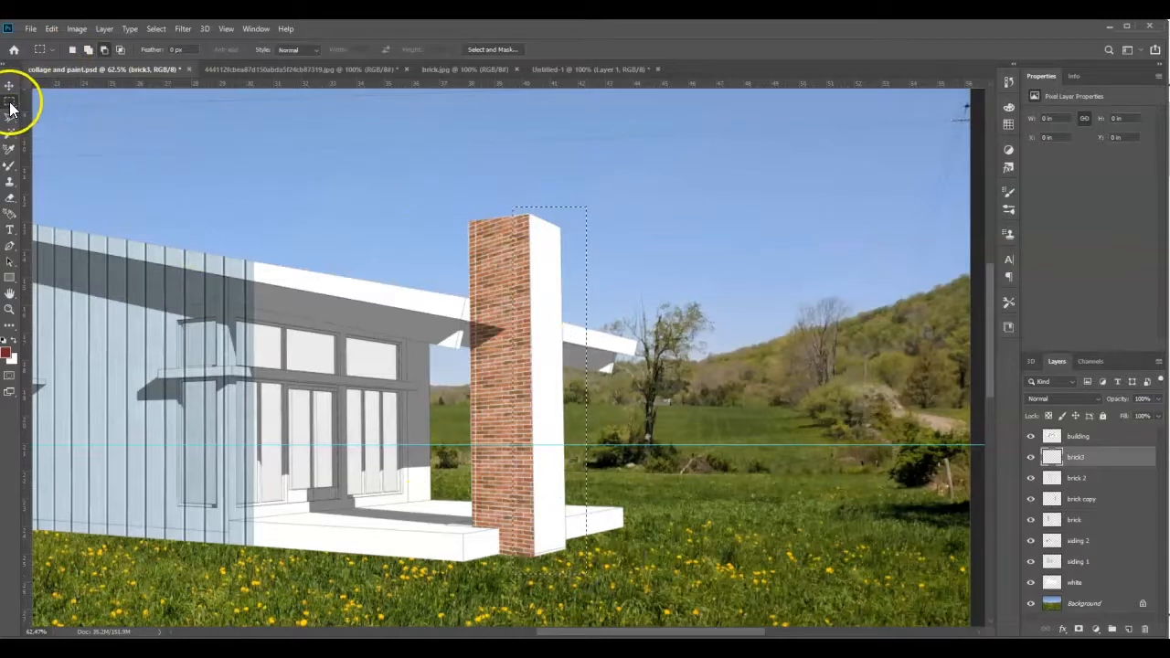
click(52, 28)
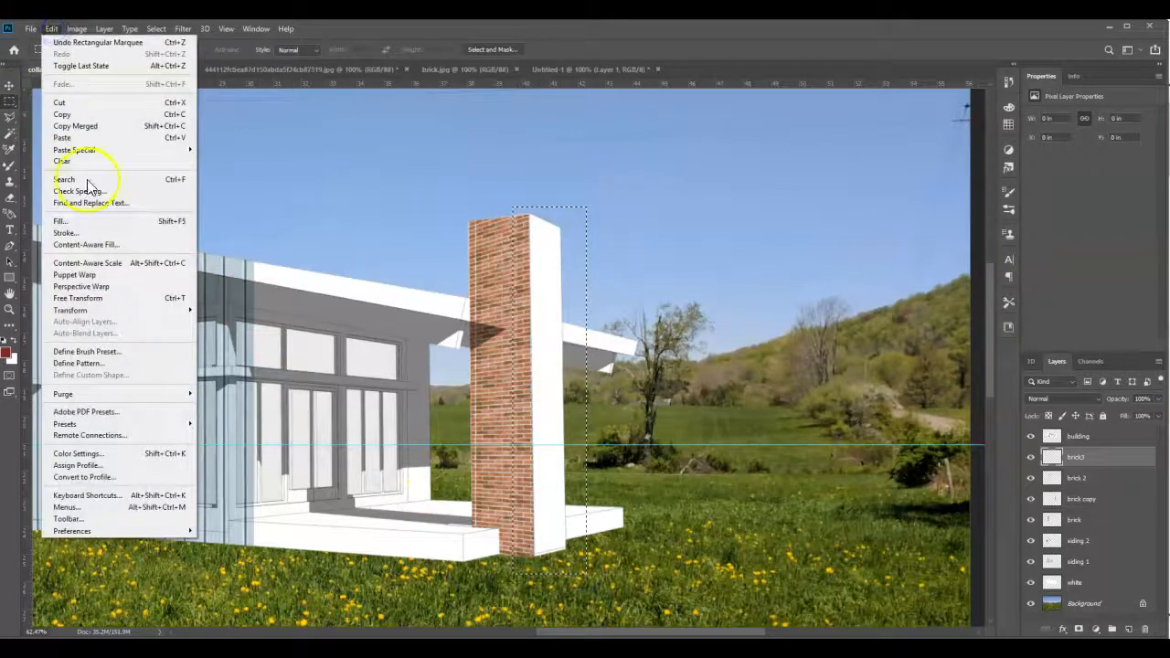
click(73, 222)
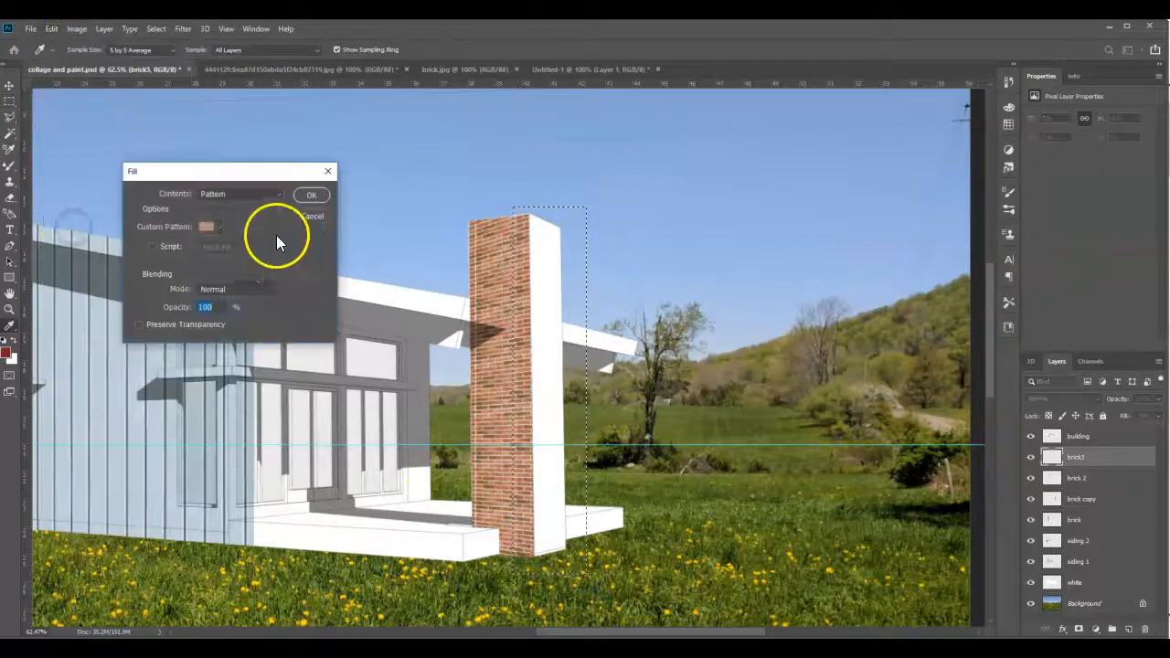
click(303, 196)
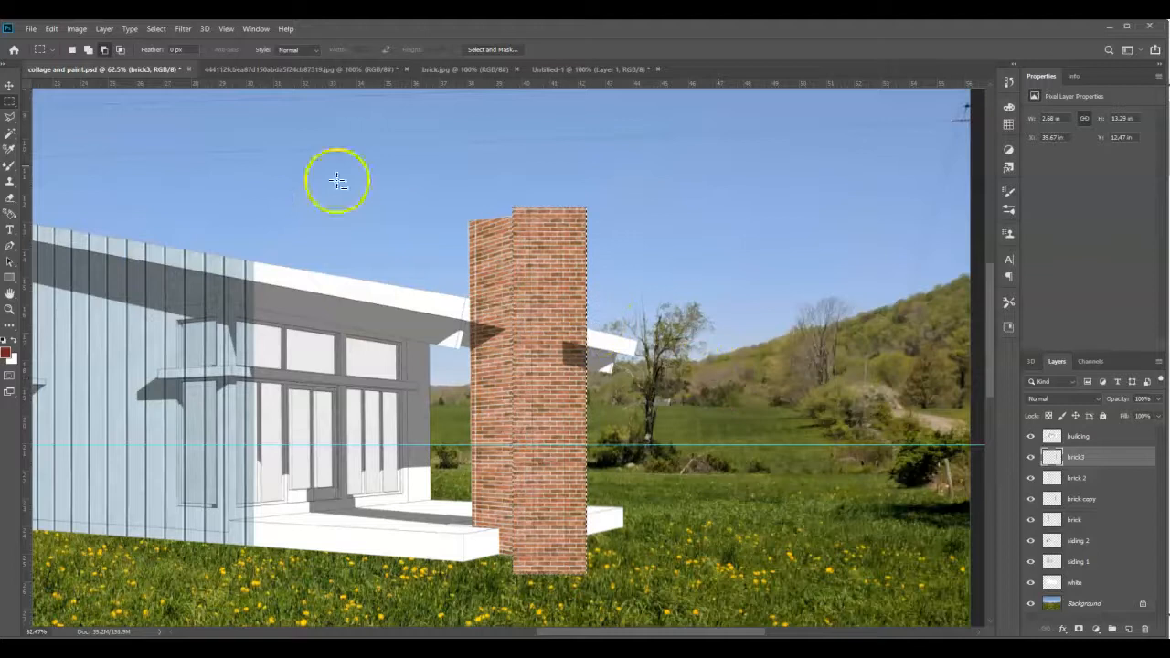
- Start a Perspective transform on the brick3 fill, shortening its right edge, with about 23.31 vertical skew
click(53, 28)
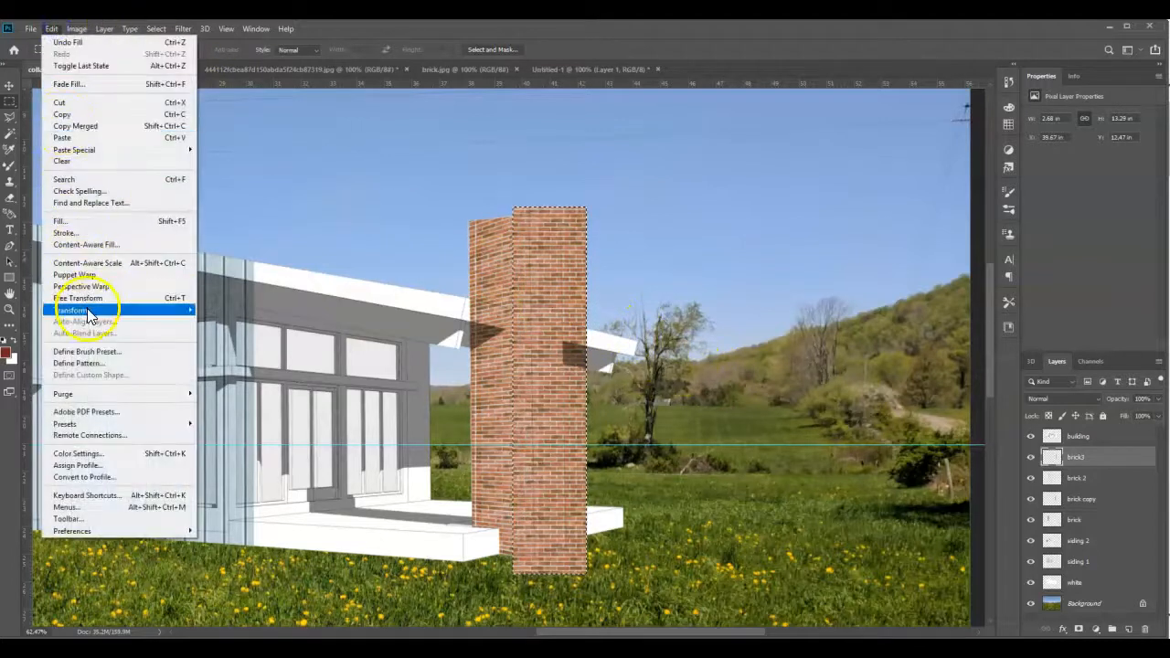
mouse_move(89, 313)
click(217, 369)
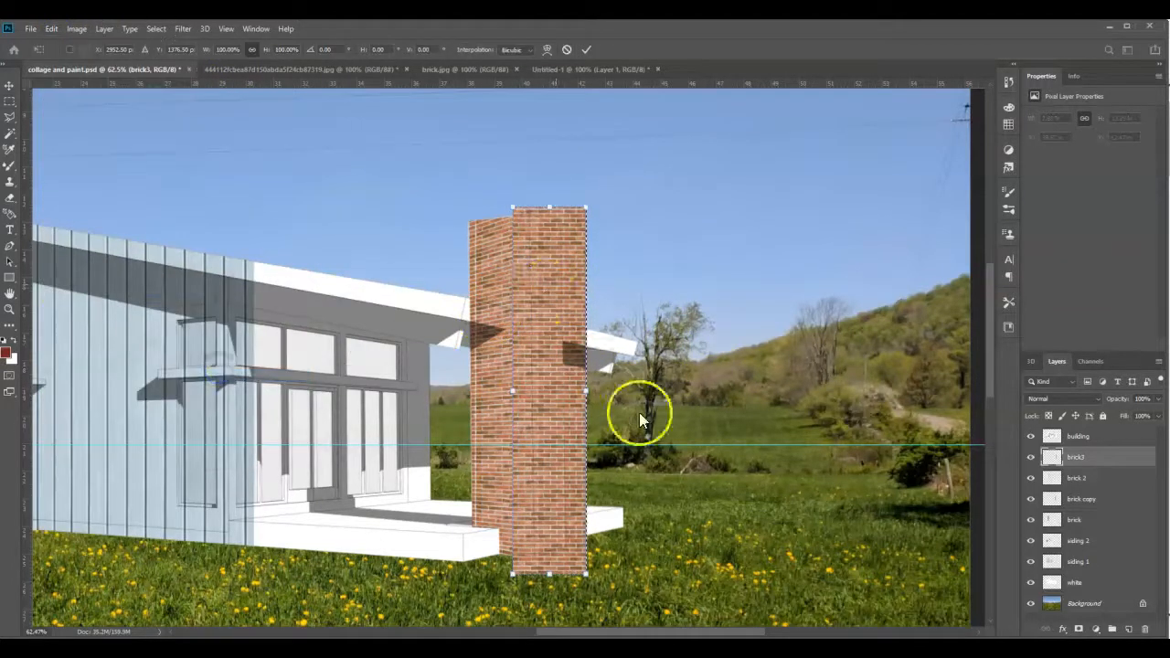
scroll(574, 229, up, 5)
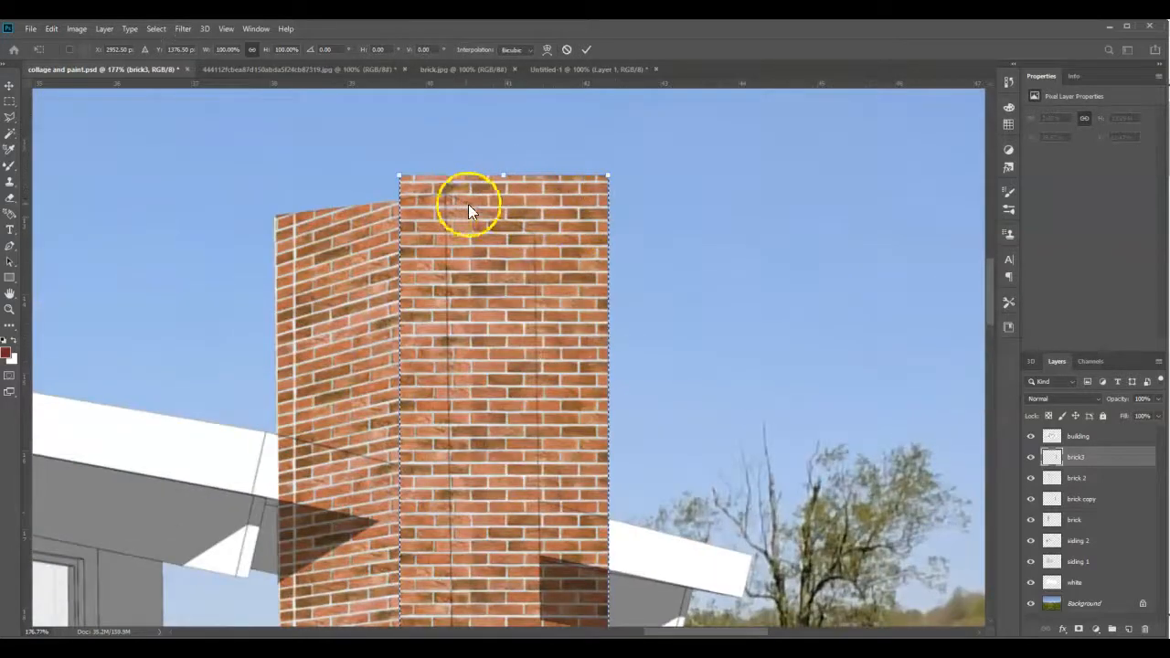
drag(608, 179, 595, 264)
scroll(517, 262, down, 5)
scroll(536, 279, down, 5)
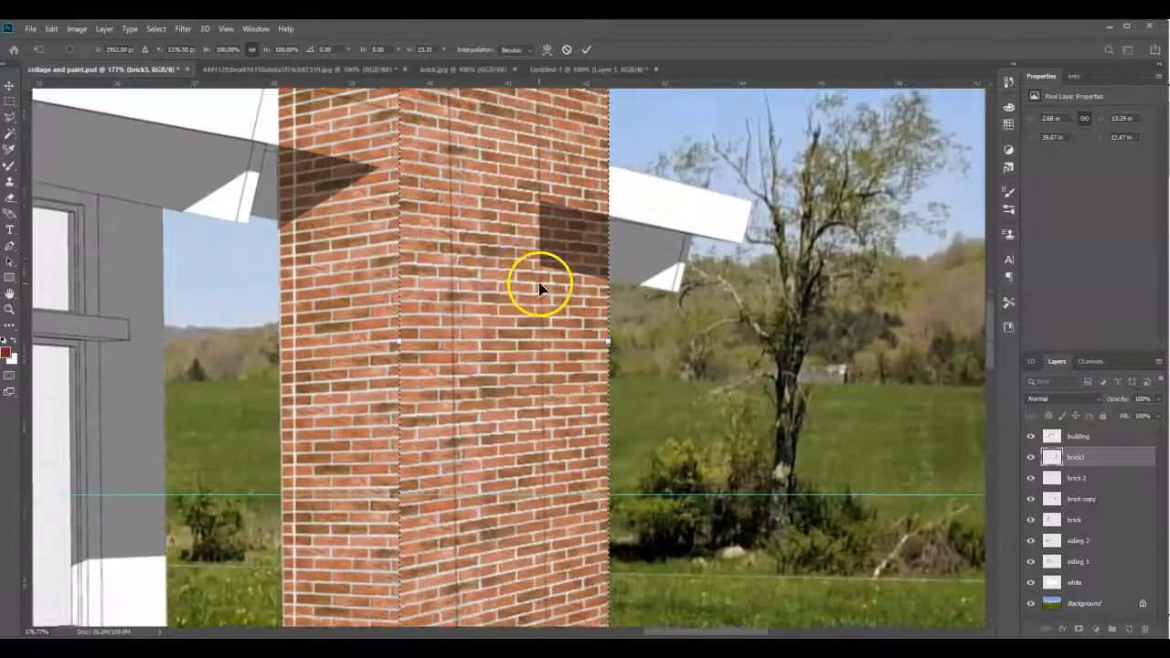
- Refine the brick3 perspective against the smaller tower's top edge to about 23.6 vertical skew and apply the transform
drag(606, 227, 610, 256)
scroll(610, 266, up, 9)
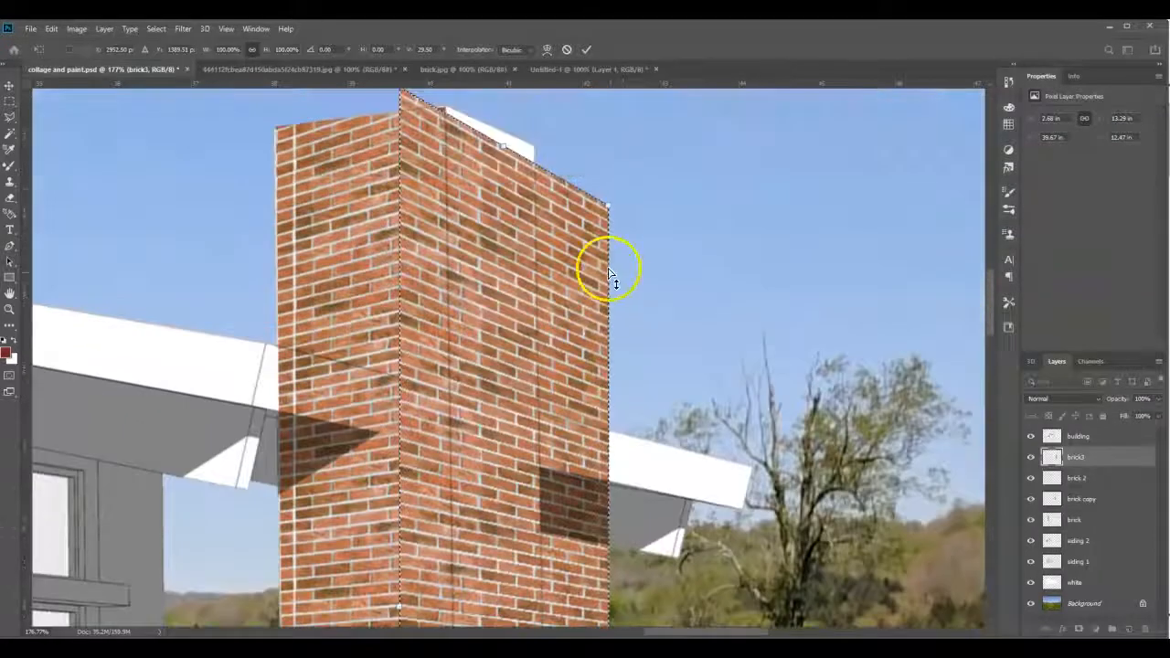
drag(610, 212, 610, 188)
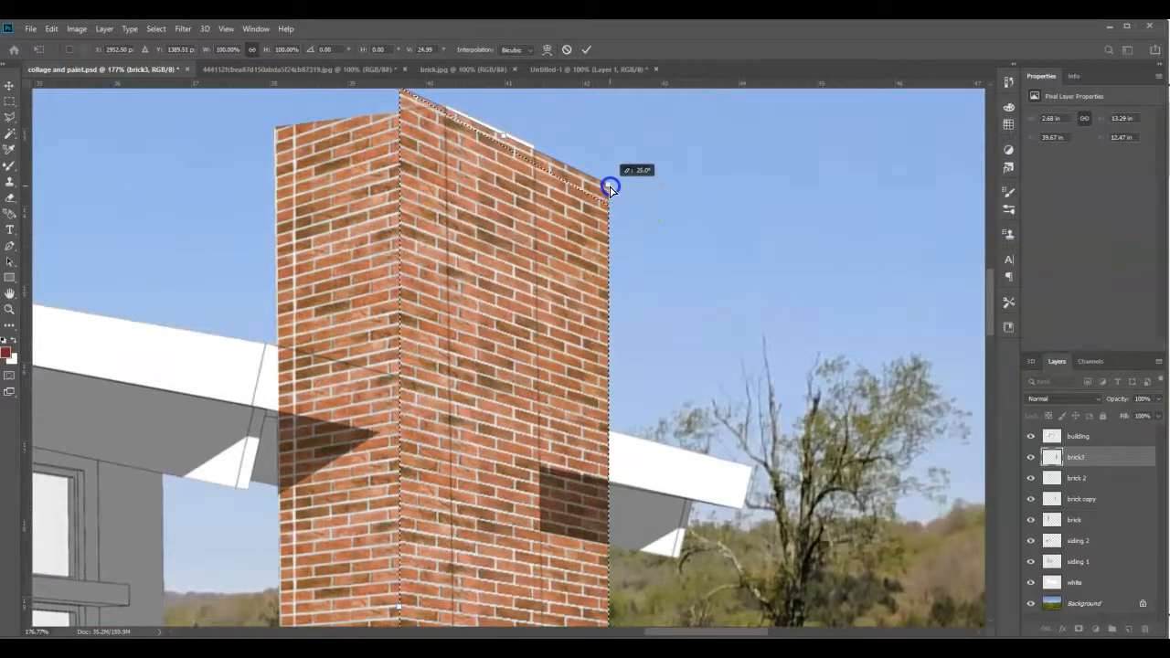
scroll(641, 235, down, 6)
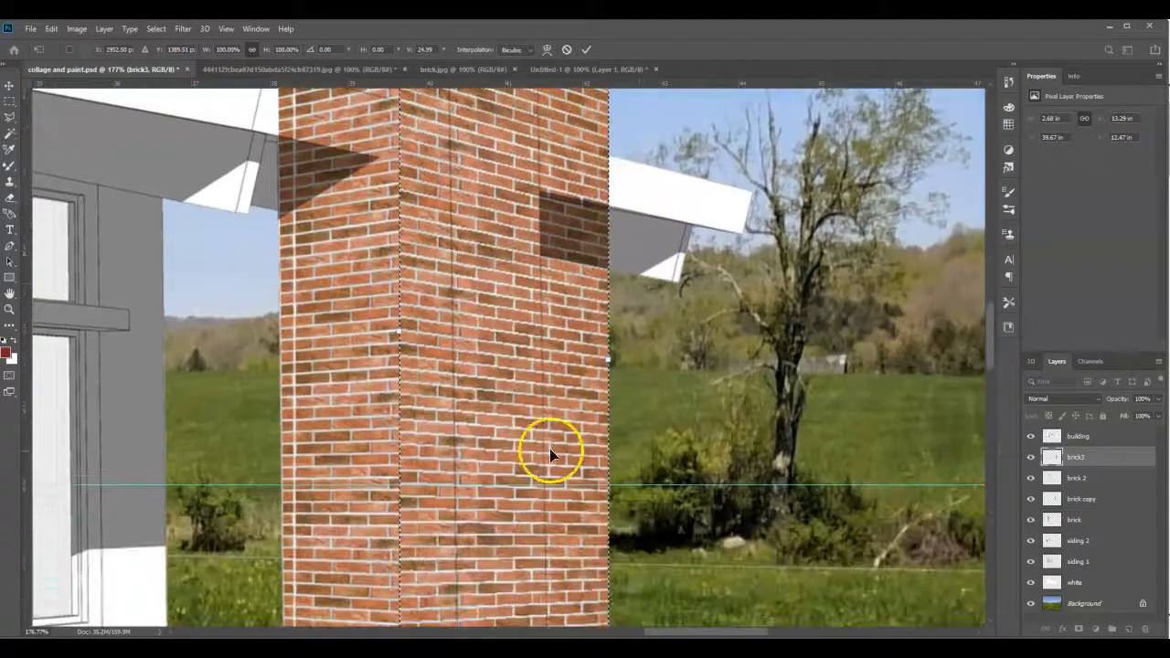
drag(611, 363, 609, 353)
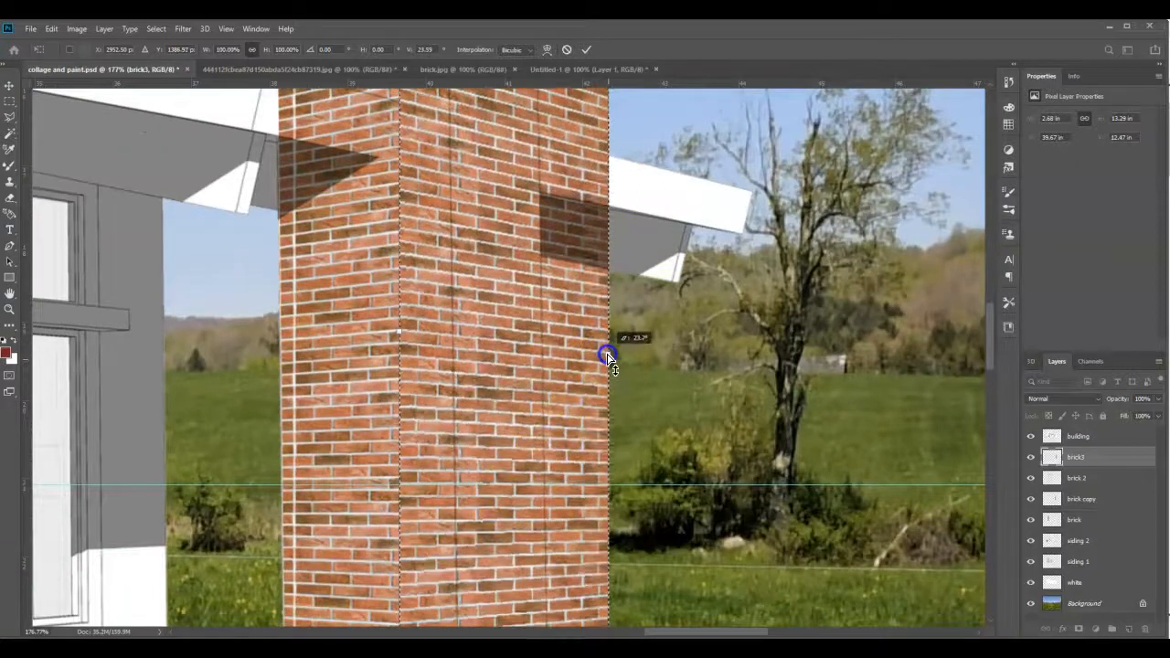
scroll(691, 392, up, 2)
scroll(690, 384, up, 5)
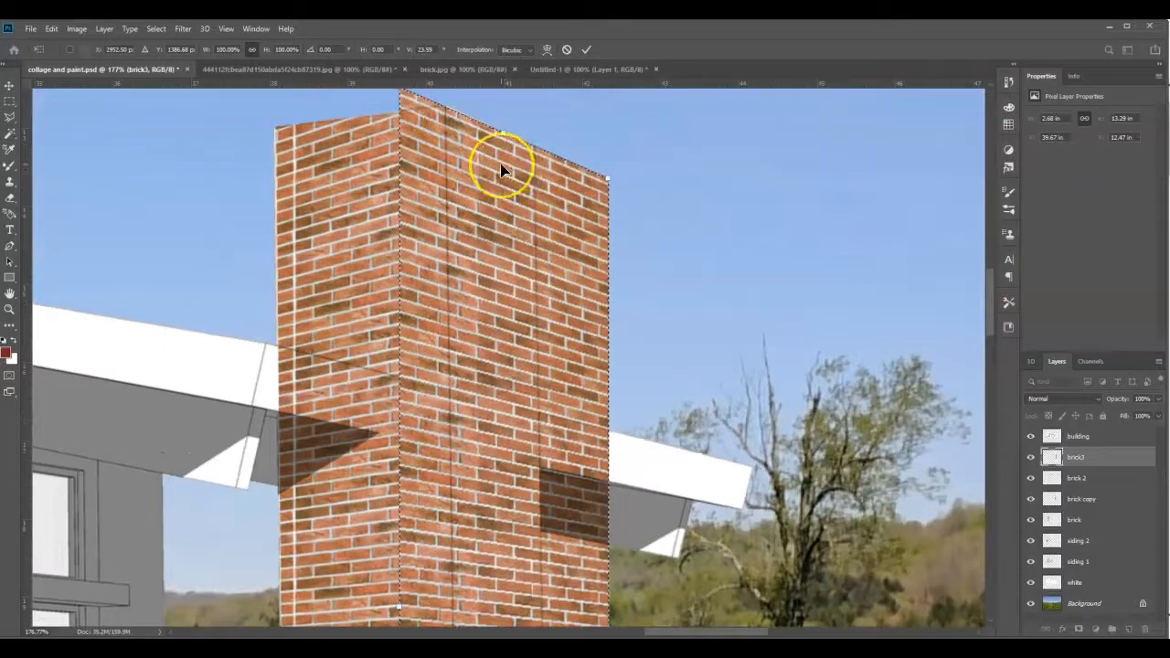
key(Return)
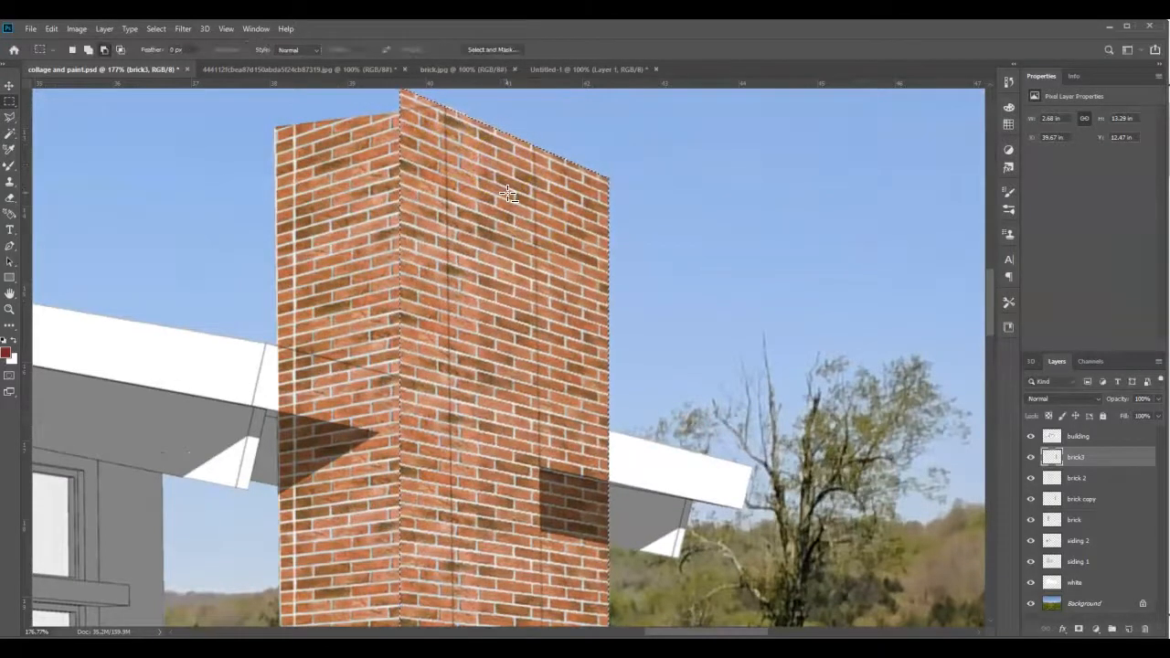
- Move the brick3 fill slightly upward on the smaller tower, to a Y position of about 12.31 in
scroll(490, 181, down, 5)
scroll(490, 181, down, 3)
click(8, 84)
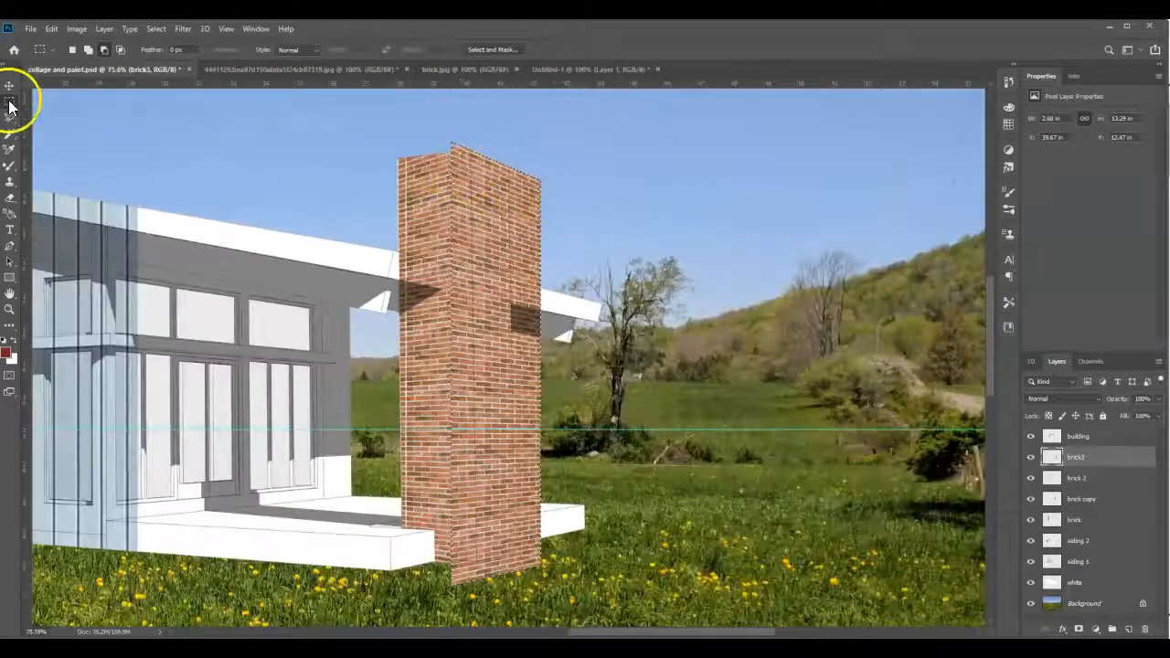
drag(486, 224, 487, 217)
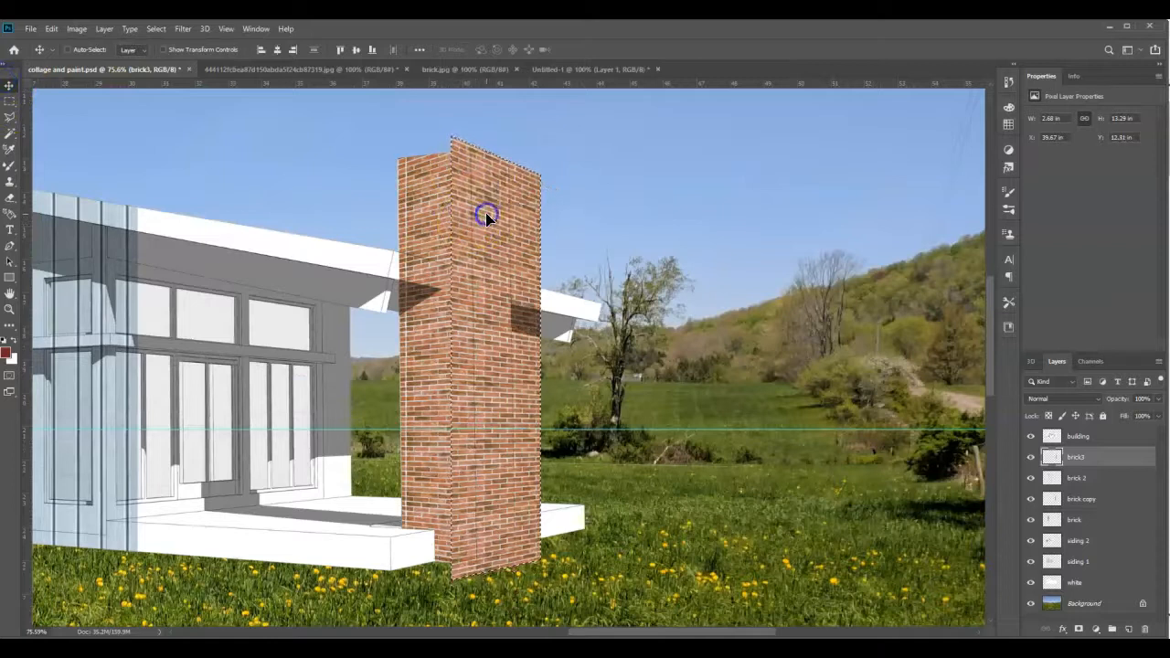
- Trim the brick3 fill to the smaller tower's right face, about 1.32 by 12.33 in, by deleting everything outside a Polygonal Lasso outline
click(156, 28)
click(168, 54)
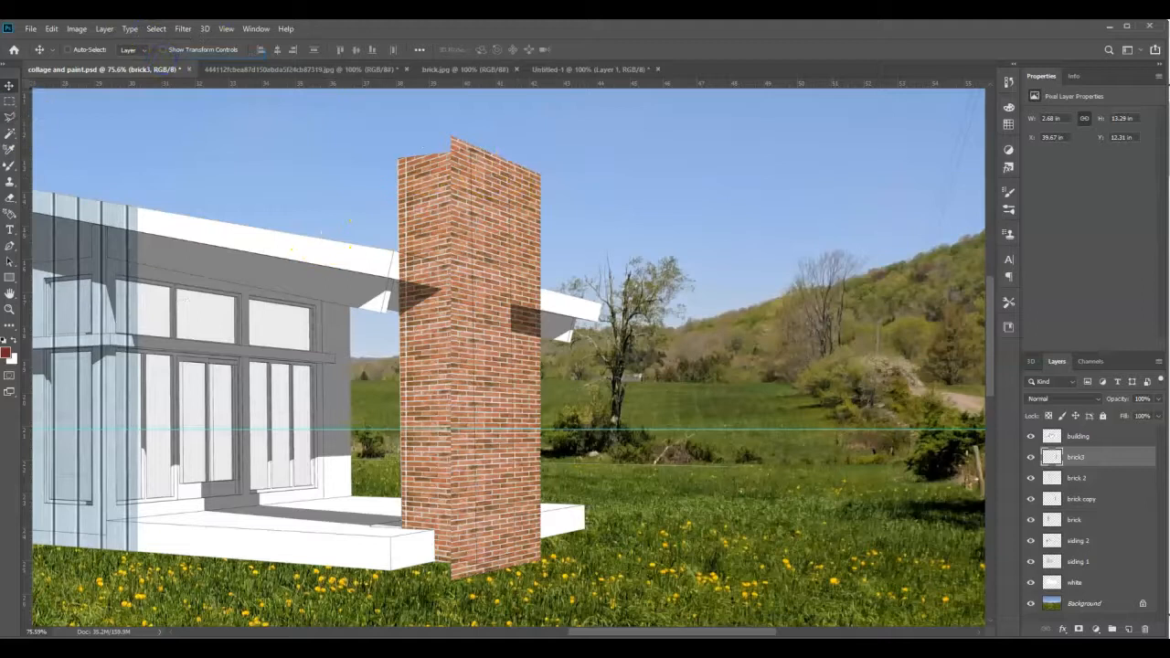
click(10, 119)
scroll(470, 162, up, 4)
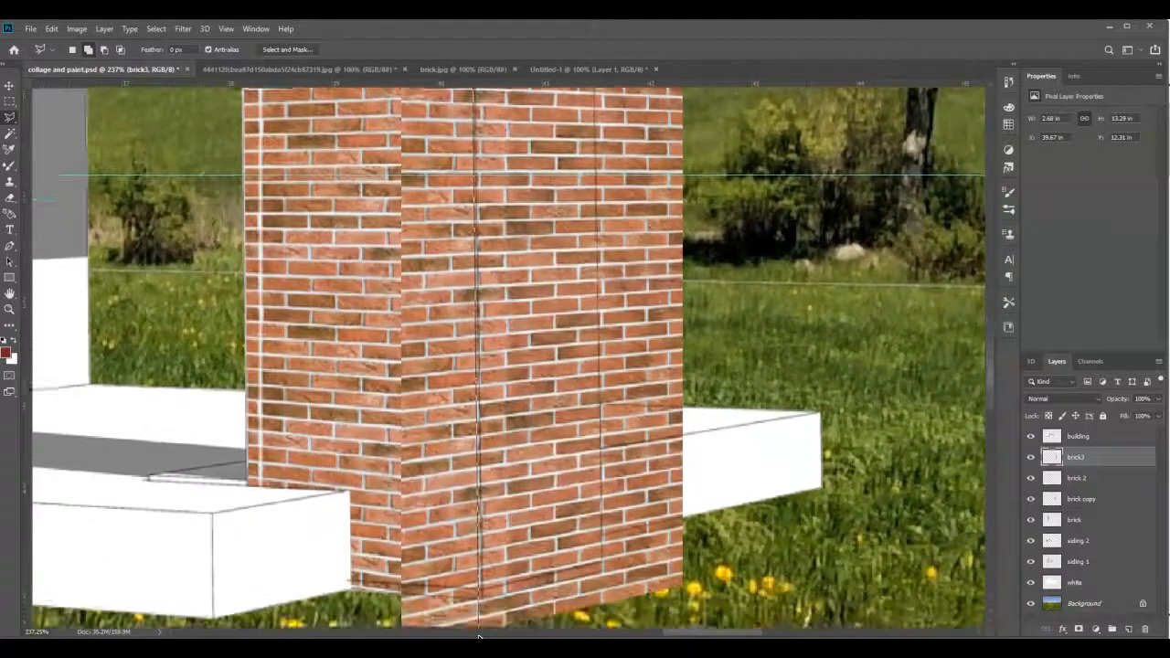
click(487, 602)
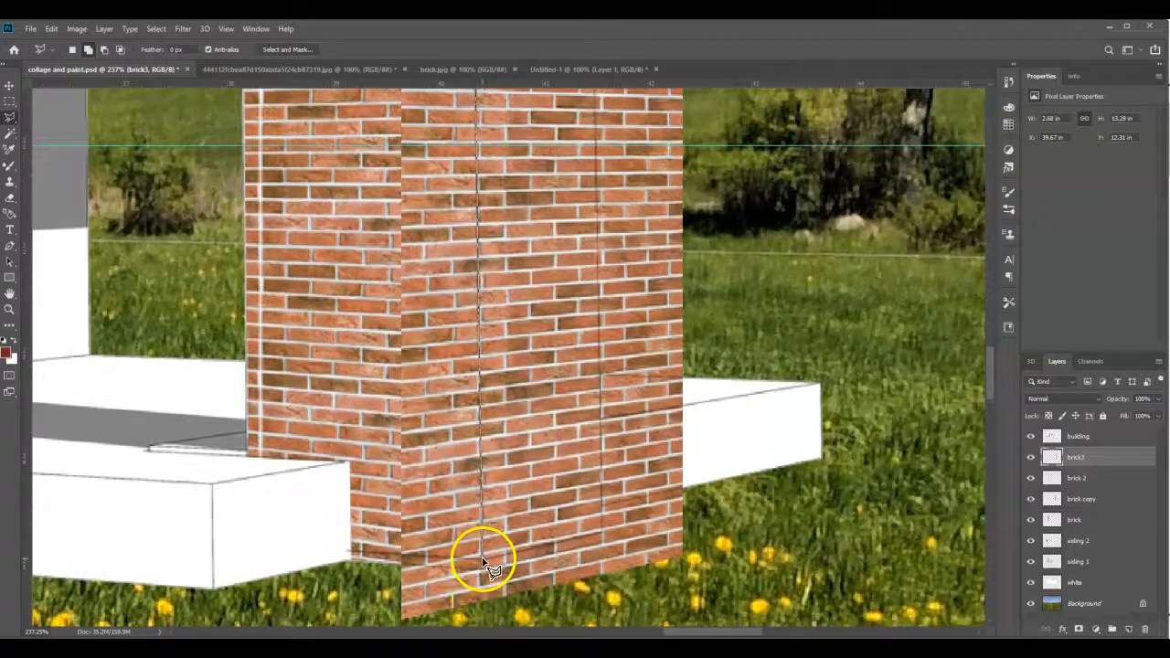
click(632, 118)
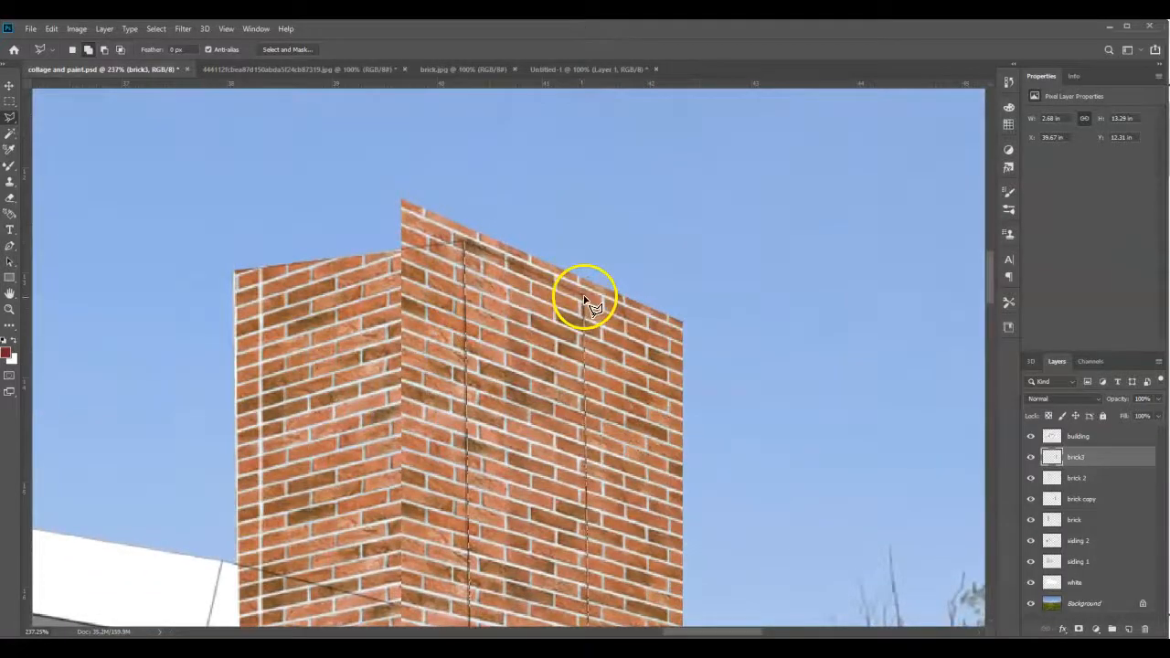
click(156, 28)
click(166, 77)
key(Delete)
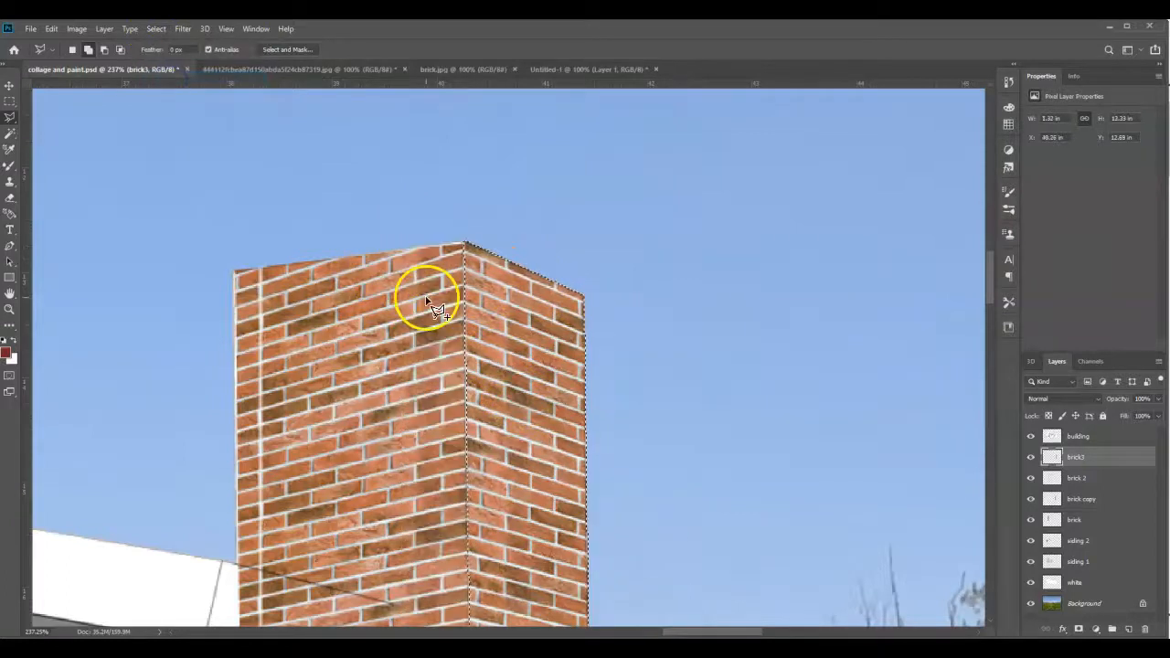
- Merge the brick3, brick 2, brick copy and brick layers into a single layer
scroll(515, 308, down, 6)
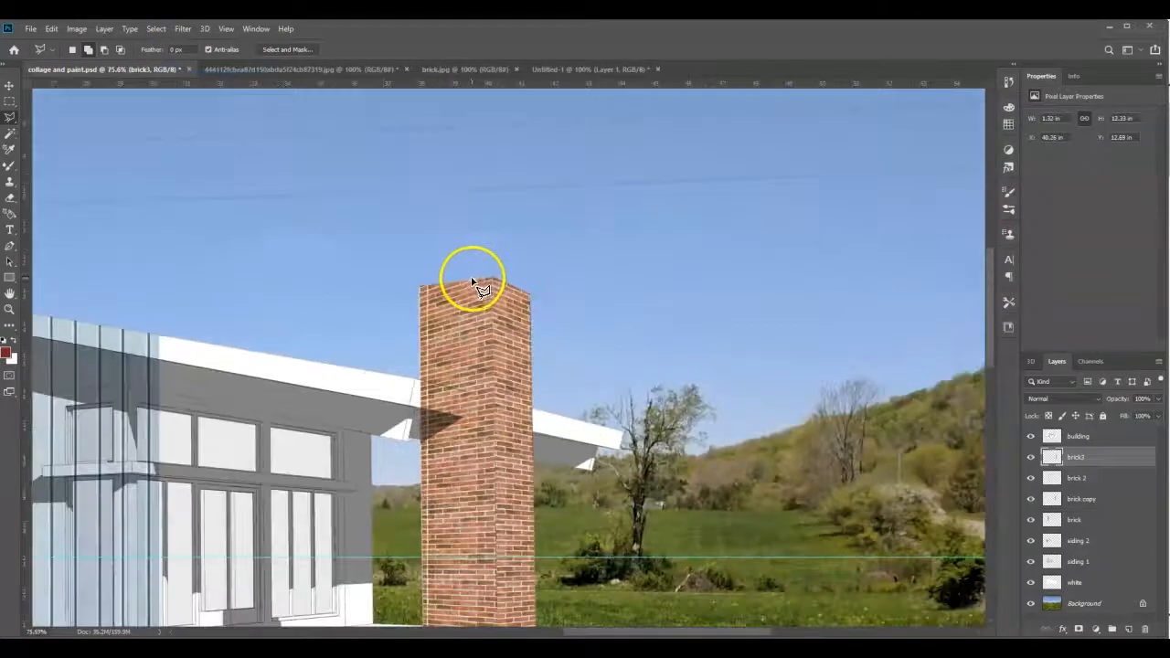
scroll(425, 274, down, 3)
scroll(343, 306, up, 1)
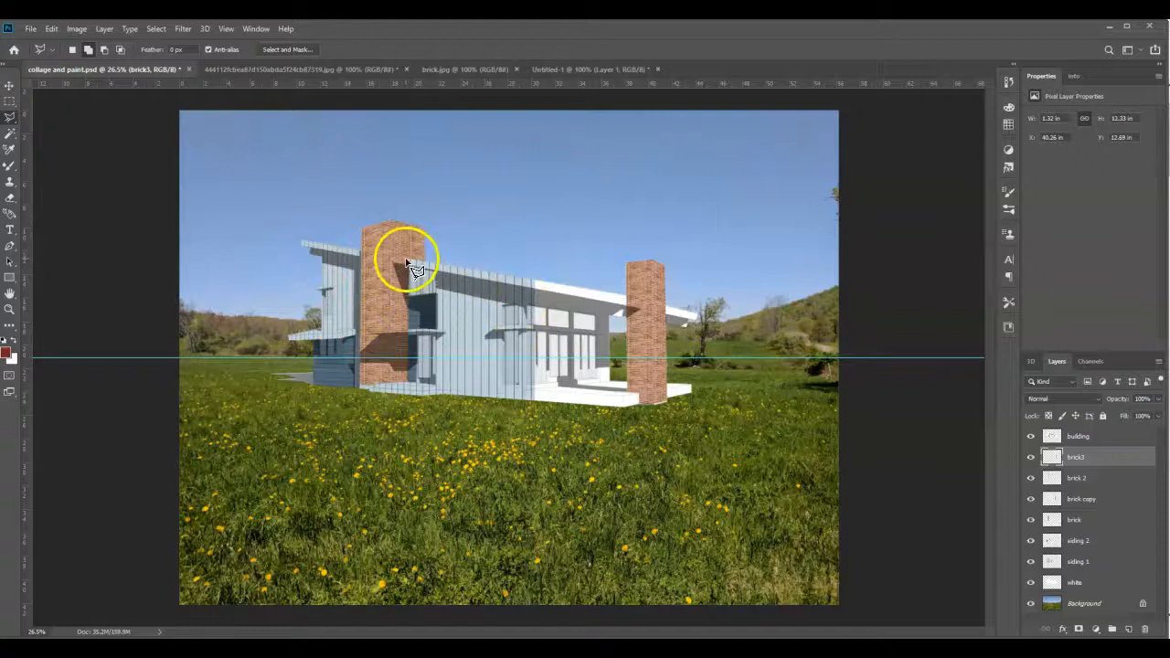
scroll(430, 245, up, 2)
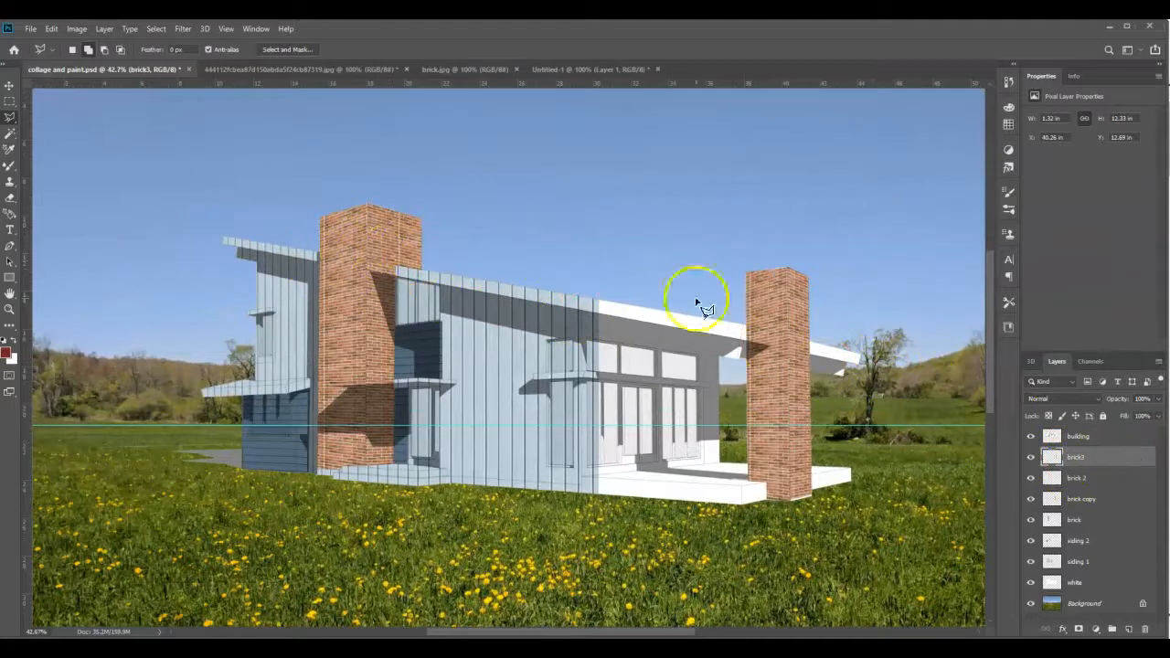
mouse_move(1088, 510)
mouse_down()
mouse_move(1088, 534)
mouse_move(1093, 516)
mouse_up()
shift+click(1093, 527)
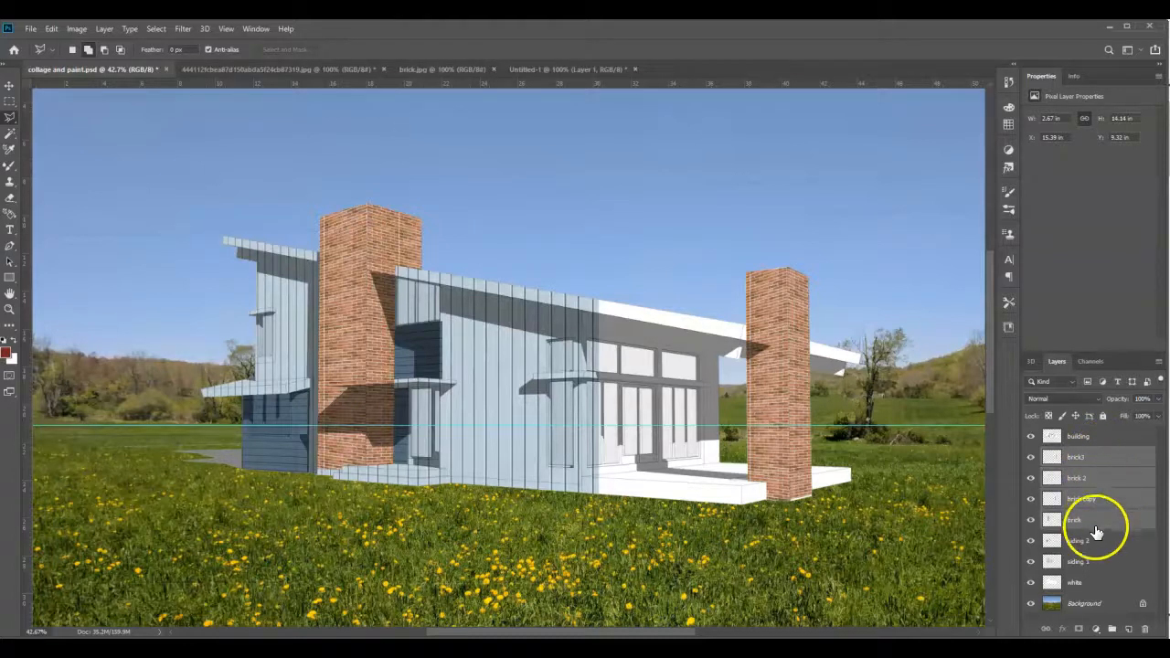
right_click(1109, 494)
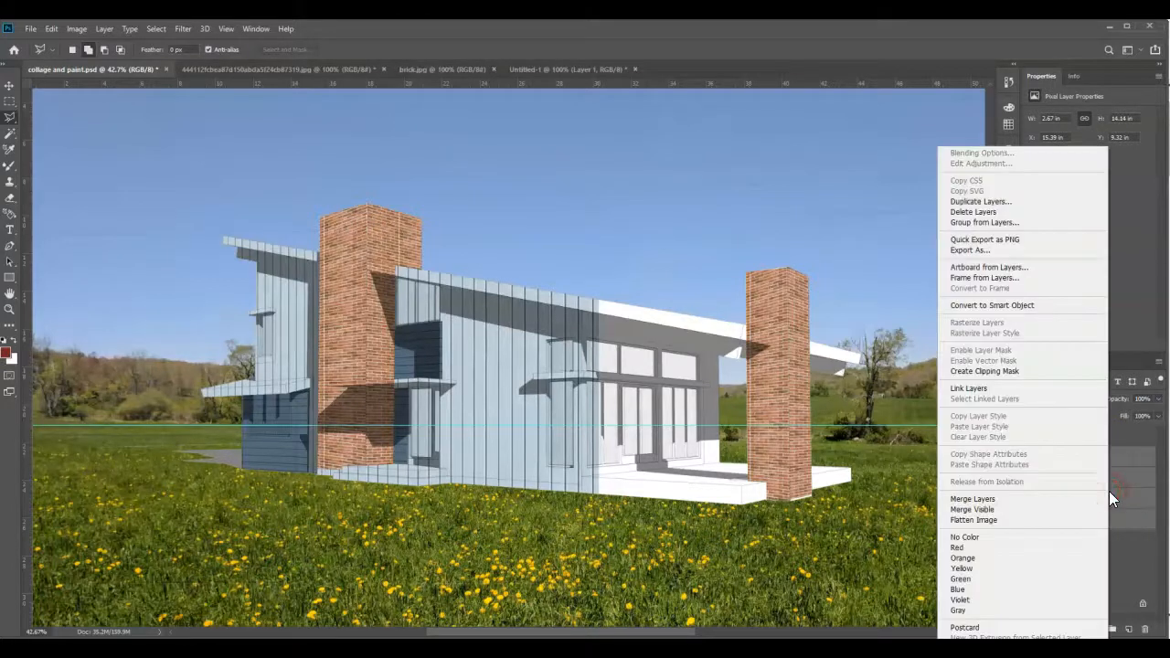
click(975, 499)
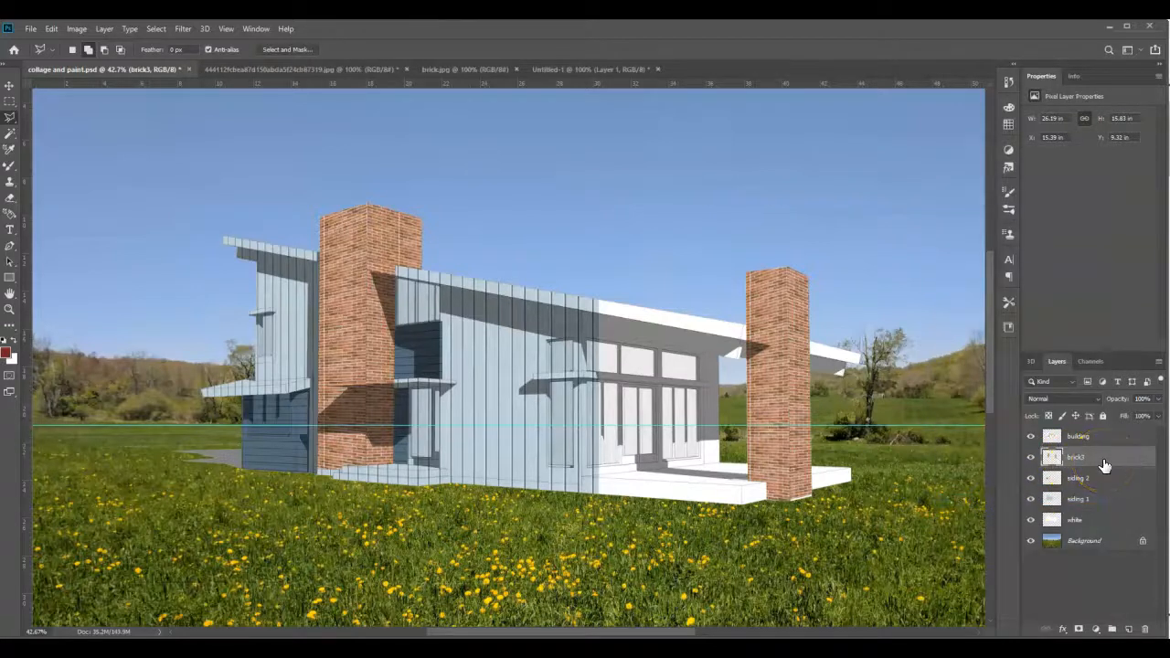
- Turn the merged brick layer dark grey with a Hue/Saturation adjustment of -100 saturation and about -40 lightness
click(83, 30)
click(95, 61)
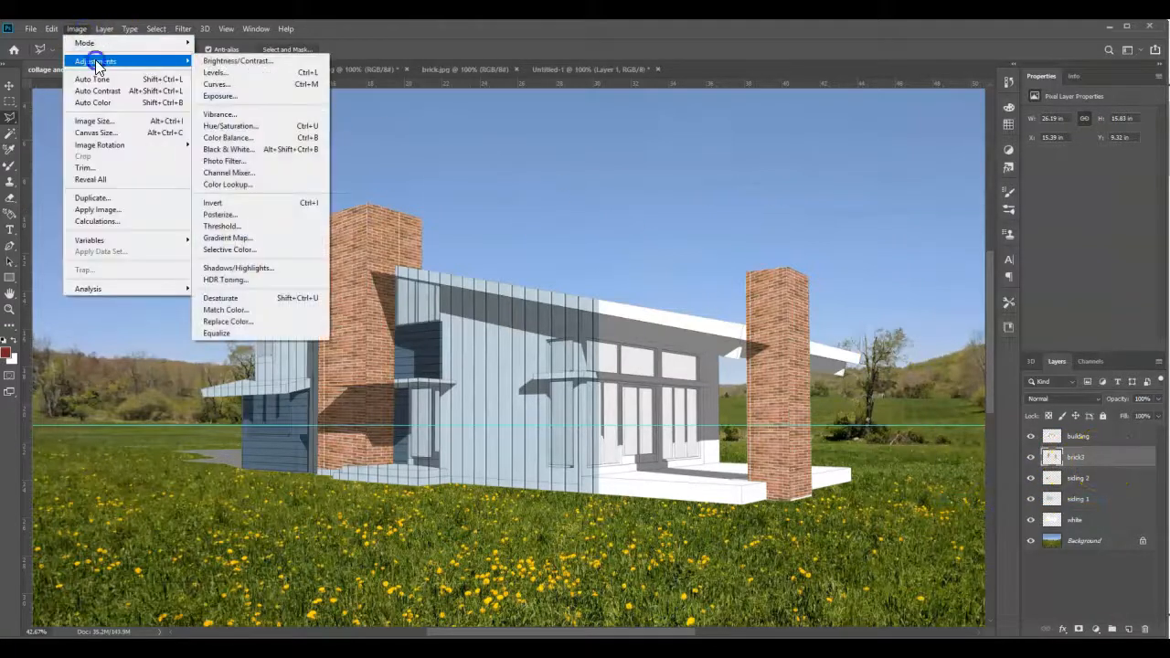
click(258, 131)
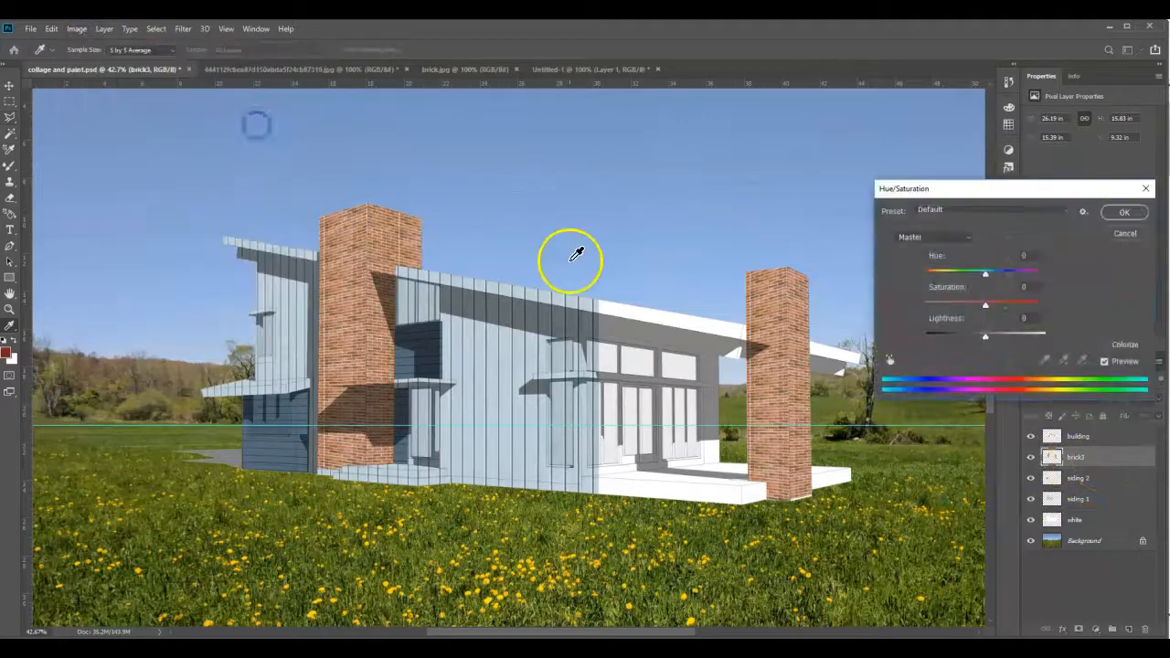
drag(986, 303, 870, 308)
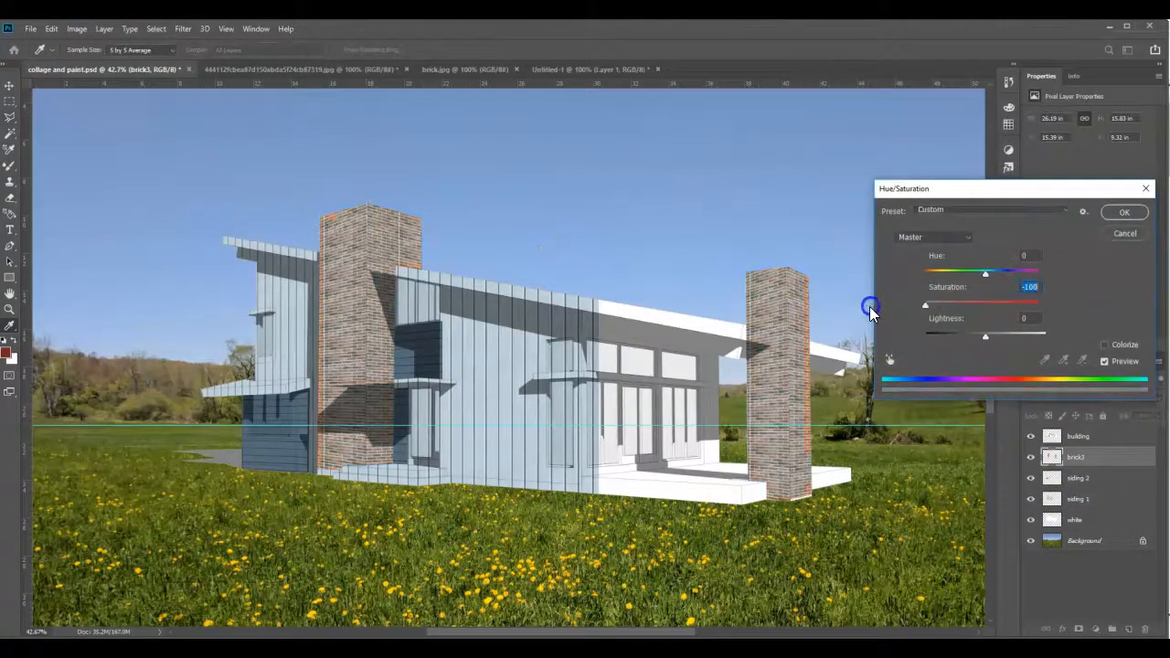
drag(985, 337, 964, 341)
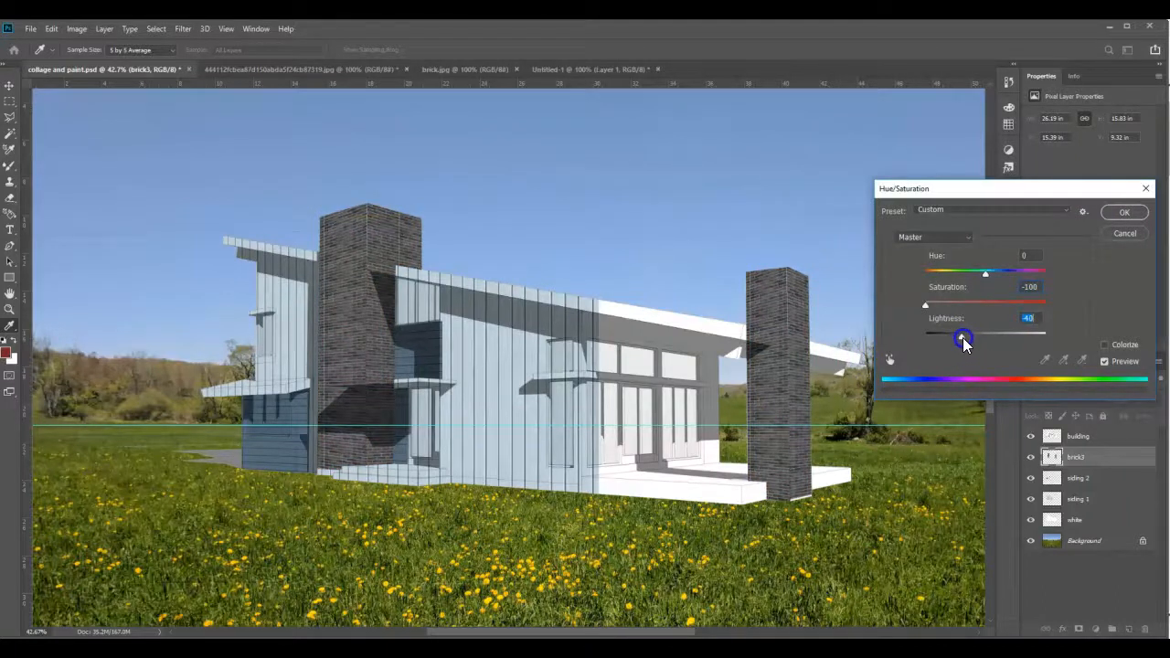
click(1119, 210)
key(l)
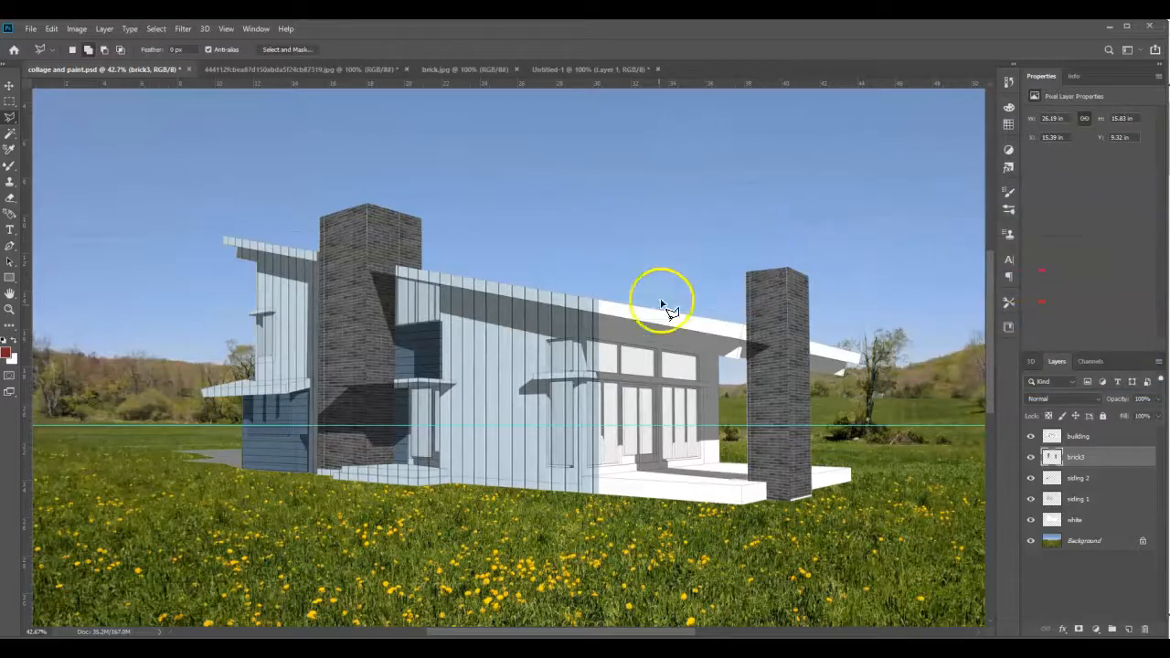
scroll(665, 320, down, 3)
scroll(661, 317, down, 1)
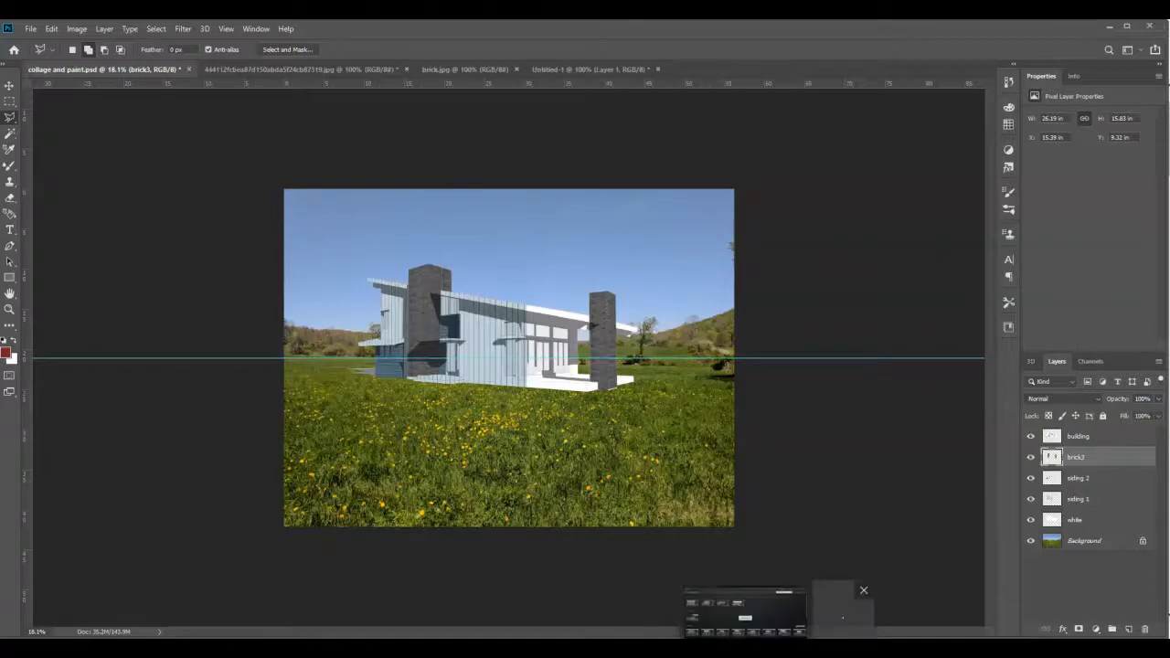
click(738, 605)
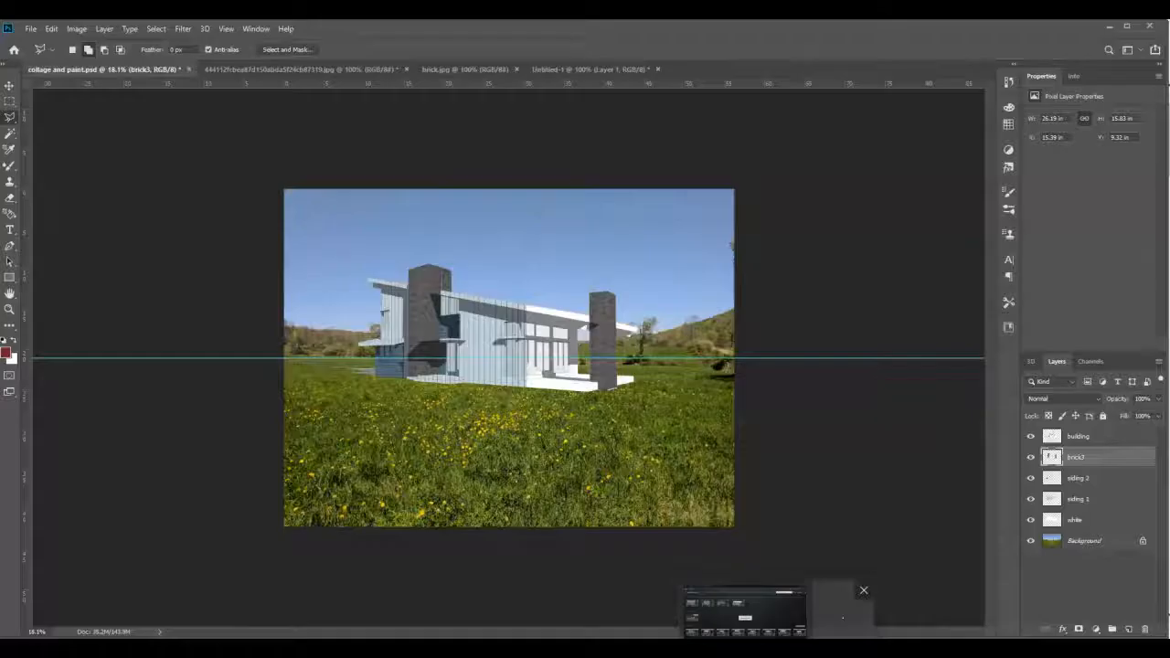